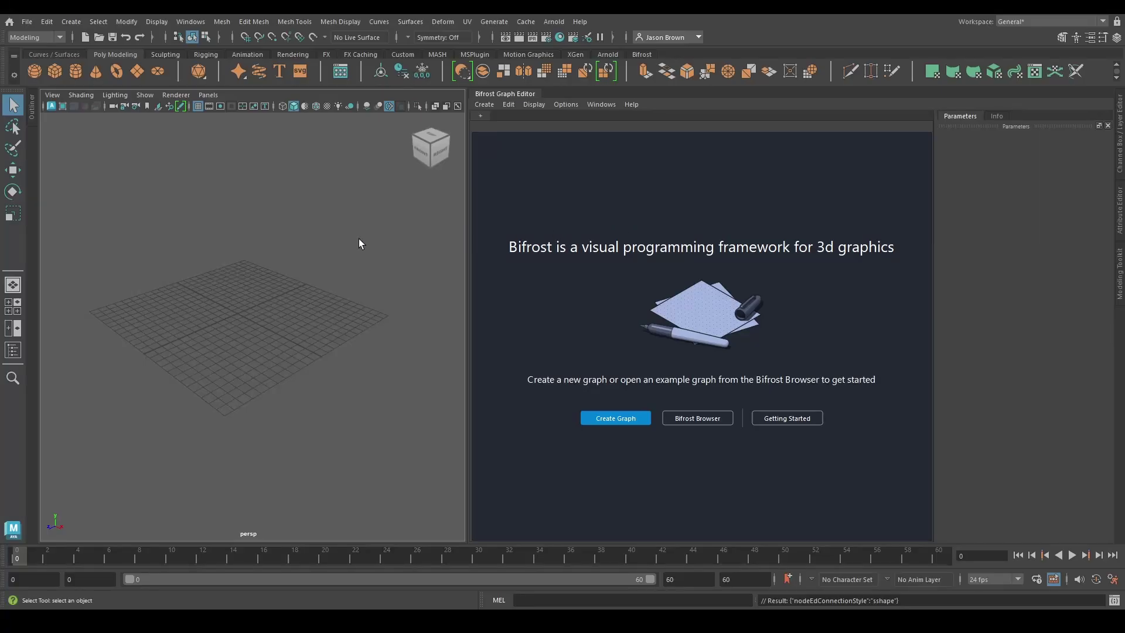
- Look up the installed Bifrost version in its About information, and close the dialog
{"action": "left_click", "coordinate": [617, 108]}
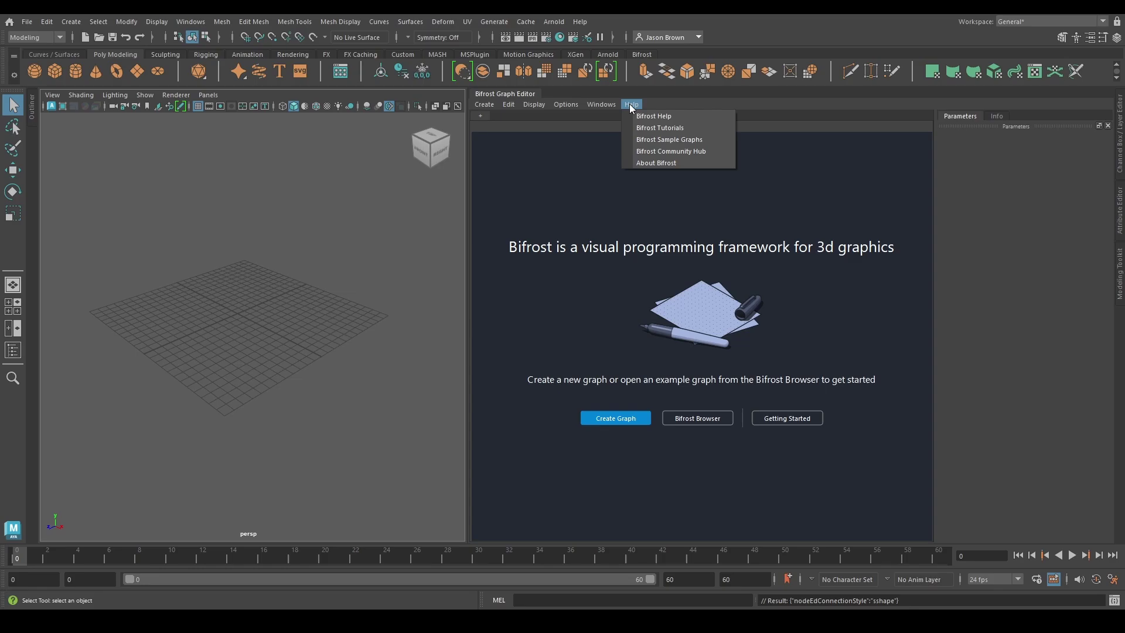
{"action": "left_click", "coordinate": [650, 160]}
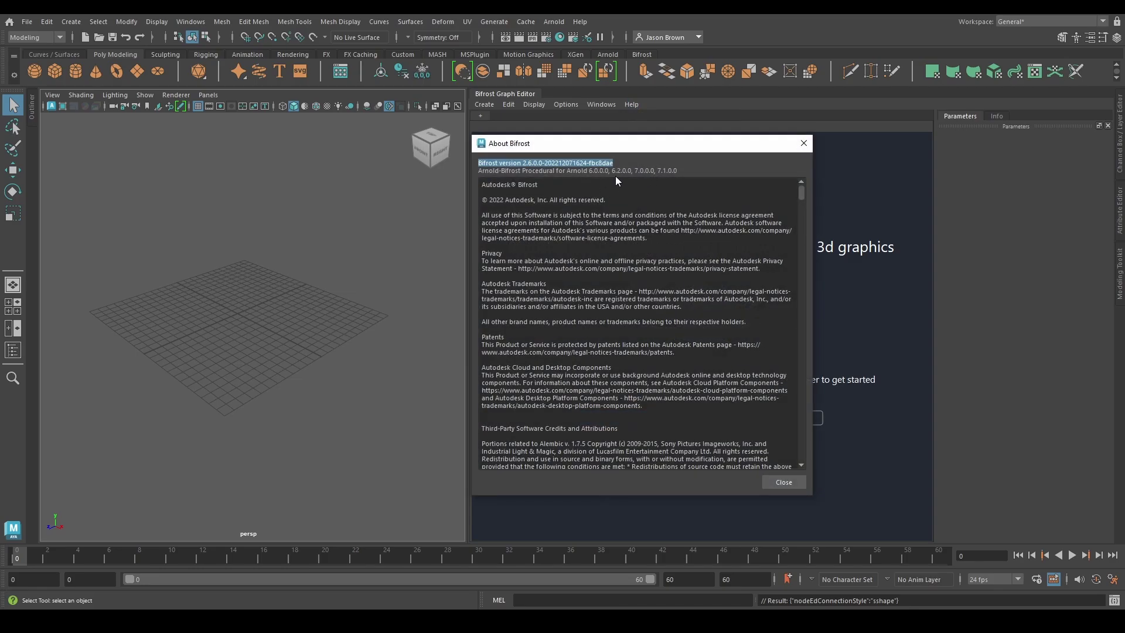
{"action": "left_click", "coordinate": [803, 143]}
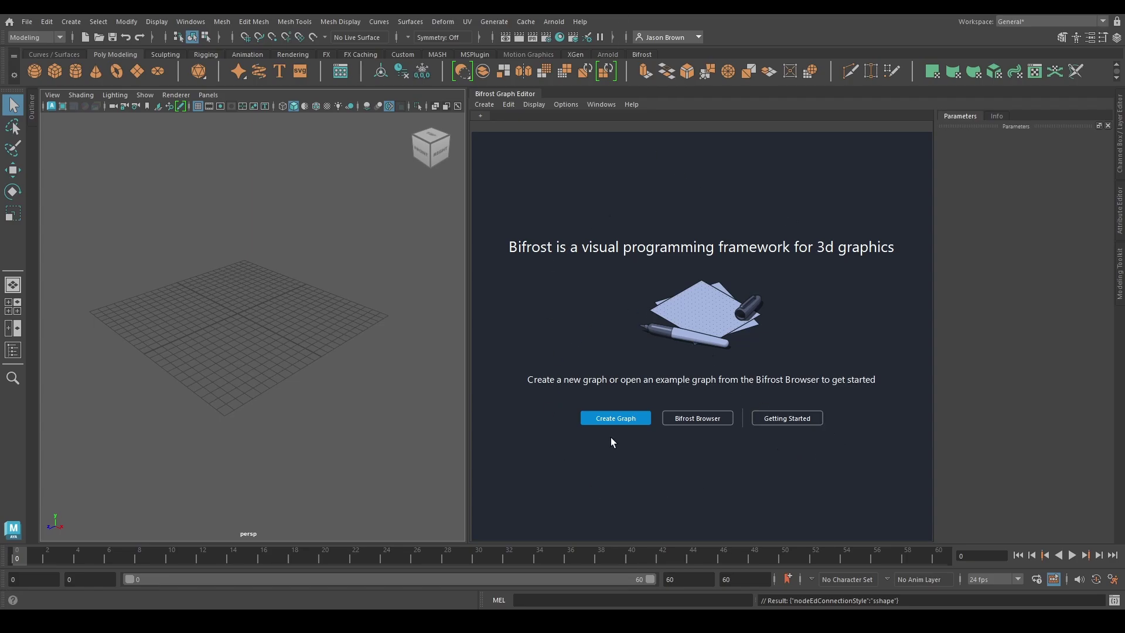
- Create a new Bifrost graph and add a second graph alongside it
{"action": "left_click", "coordinate": [609, 420]}
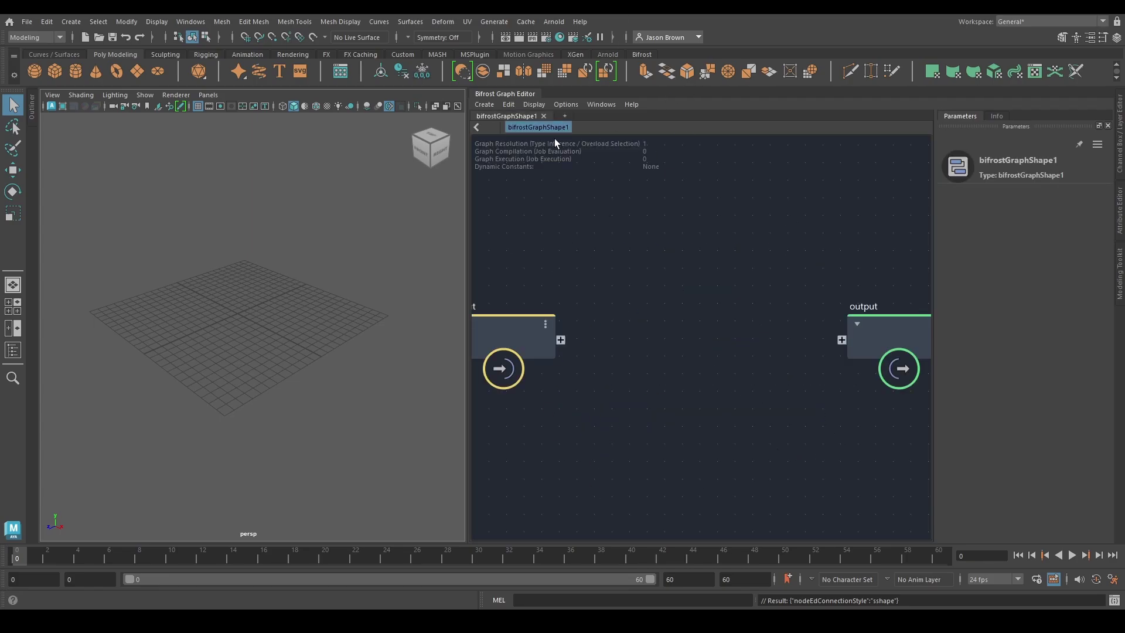
{"action": "left_click", "coordinate": [565, 115]}
{"action": "left_click", "coordinate": [592, 136]}
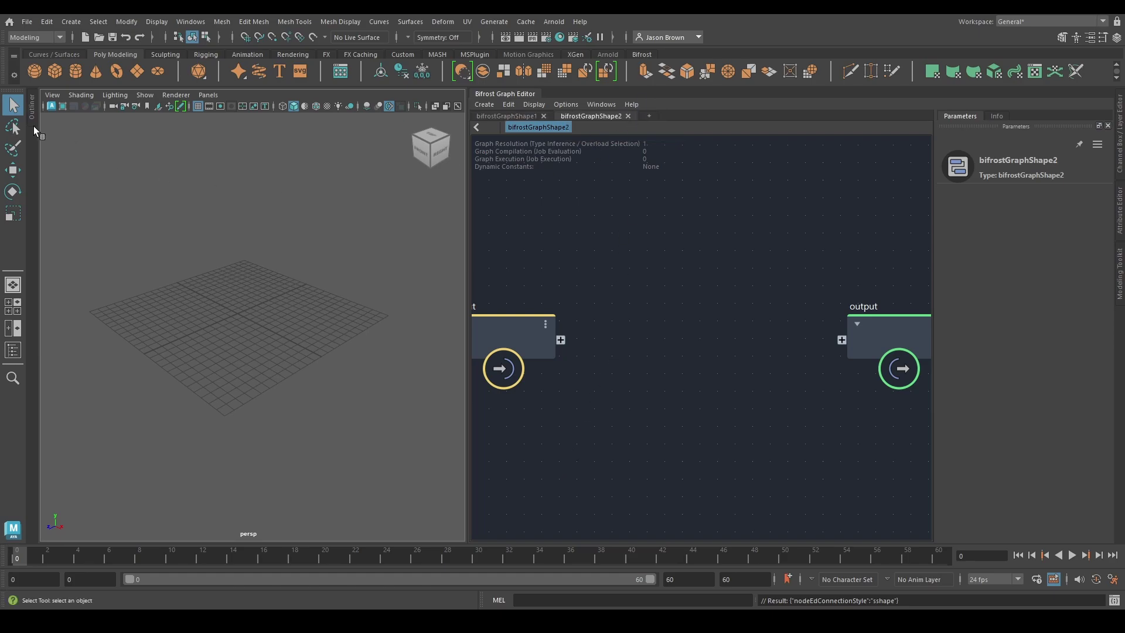
- Display the scene hierarchy and delete the second Bifrost graph, bifrostGraph2, from it
{"action": "left_click", "coordinate": [31, 111]}
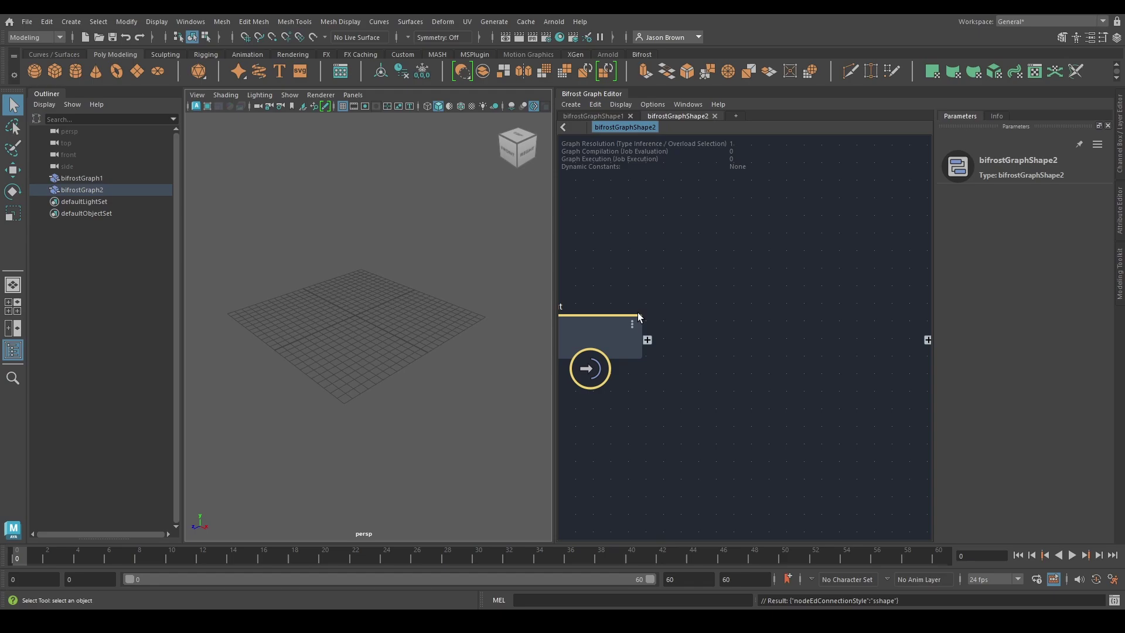
{"action": "left_click", "coordinate": [69, 188]}
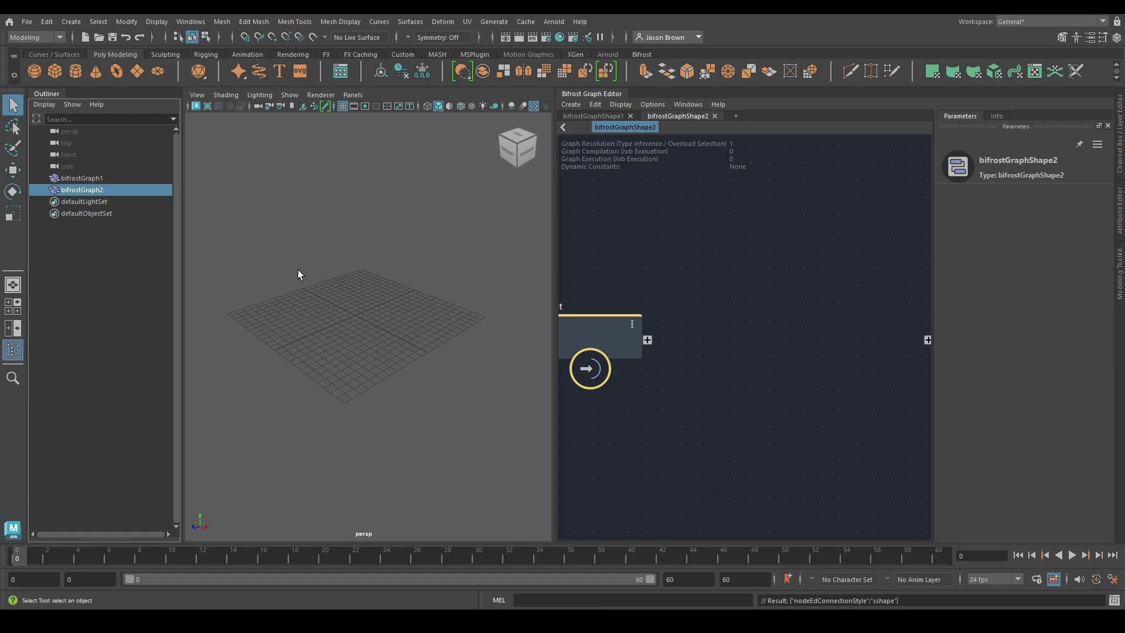
{"action": "left_click", "coordinate": [78, 177]}
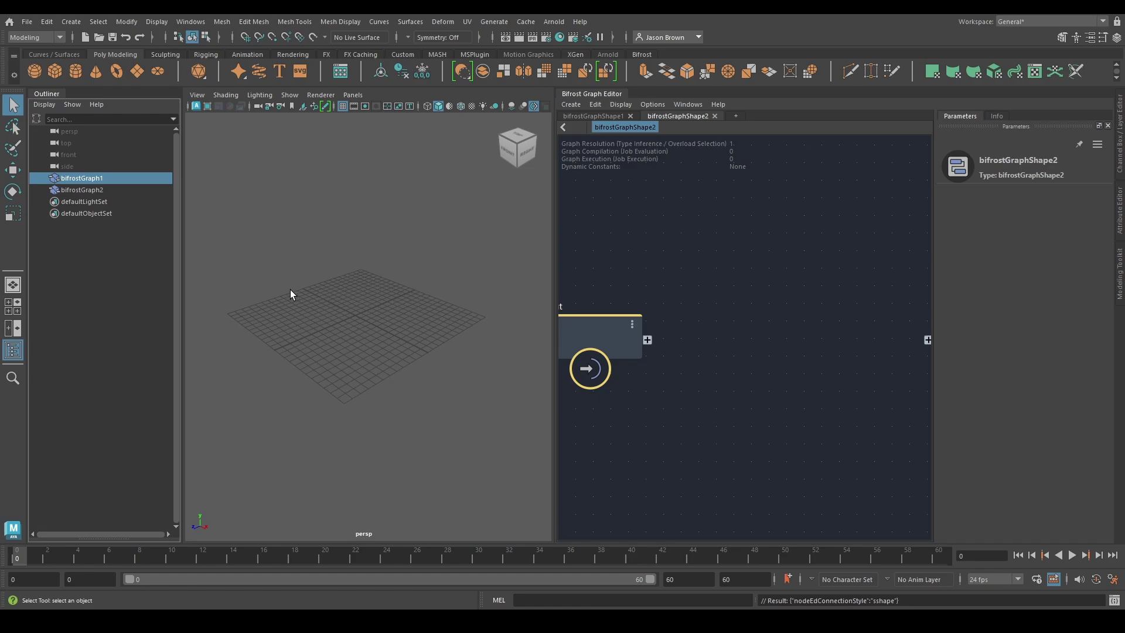
{"action": "left_click_drag", "start_coordinate": [55, 179], "coordinate": [111, 177]}
{"action": "left_click", "coordinate": [77, 188]}
{"action": "key", "text": "Delete"}
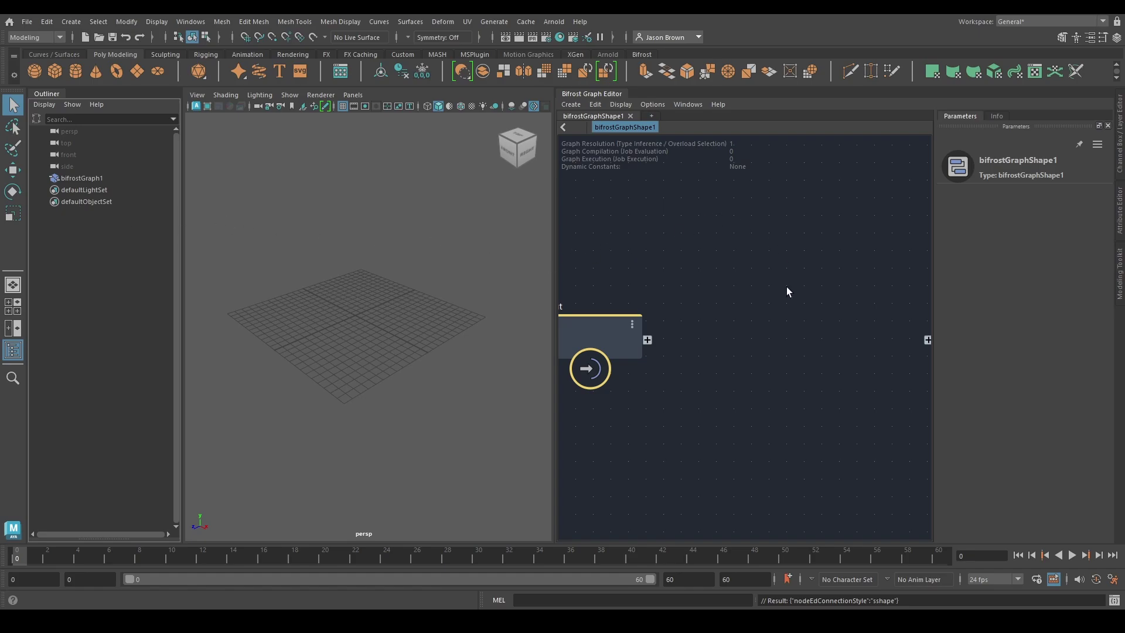
- Connect the input node to the output node, creating a new port on each
{"action": "scroll", "coordinate": [718, 288], "scroll_direction": "down", "scroll_amount": 2}
{"action": "mouse_move", "coordinate": [786, 307]}
{"action": "middle_mouse_down", "text": "alt"}
{"action": "mouse_move", "coordinate": [764, 304]}
{"action": "mouse_move", "coordinate": [797, 299]}
{"action": "middle_mouse_up", "text": "alt"}
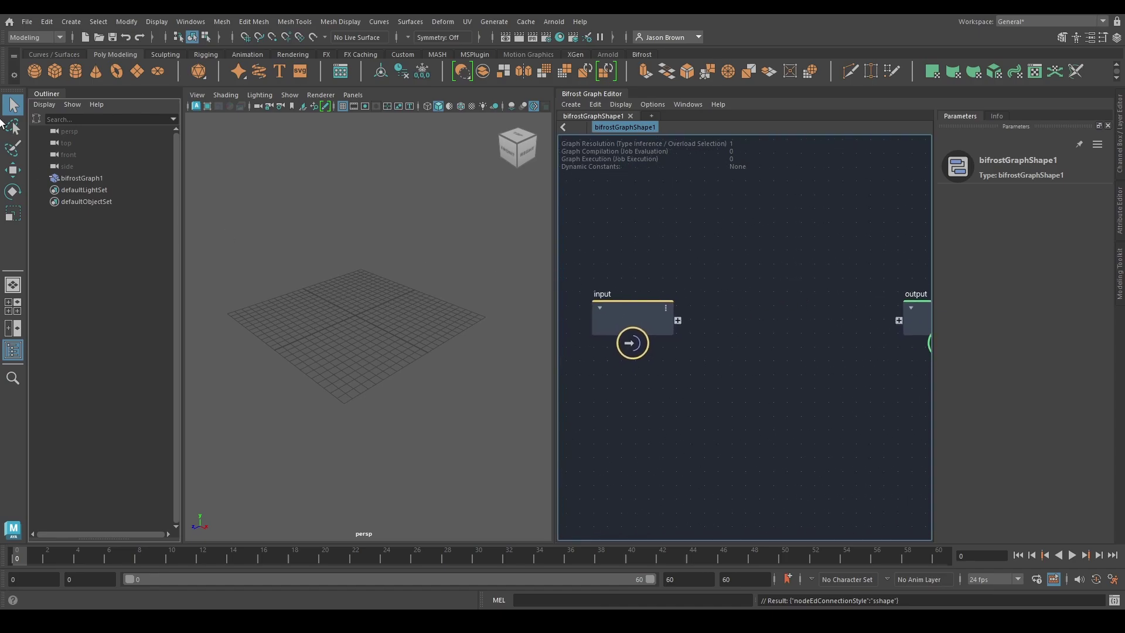
{"action": "left_click", "coordinate": [48, 95]}
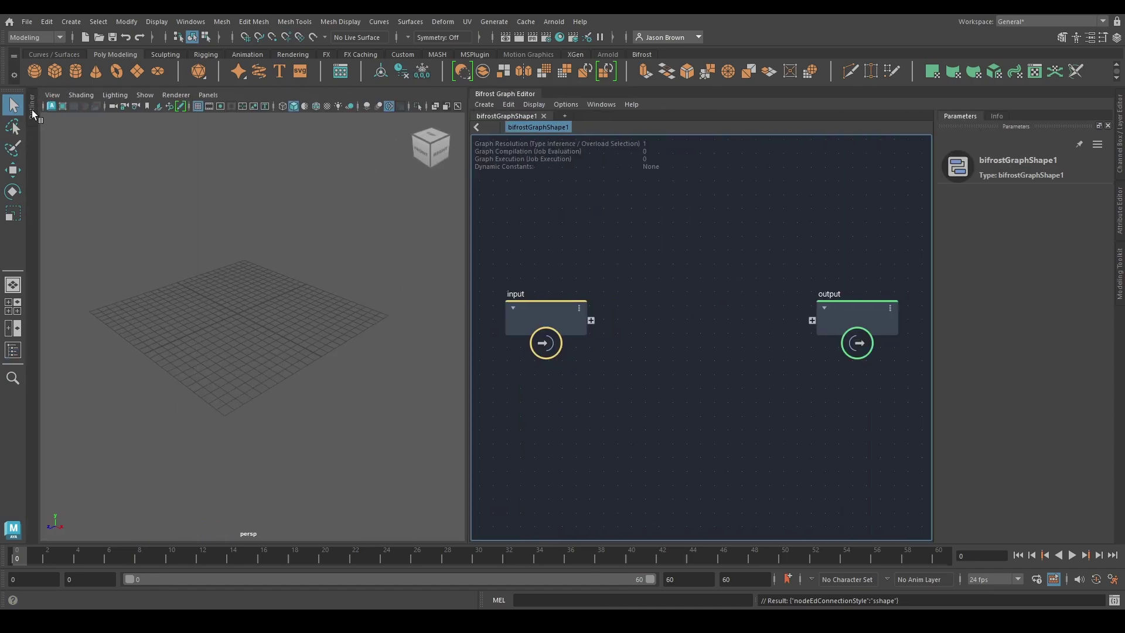
{"action": "left_click", "coordinate": [32, 110]}
{"action": "mouse_move", "coordinate": [709, 261]}
{"action": "middle_mouse_down", "text": "alt"}
{"action": "mouse_move", "coordinate": [639, 234]}
{"action": "mouse_move", "coordinate": [665, 221]}
{"action": "mouse_move", "coordinate": [699, 276]}
{"action": "mouse_move", "coordinate": [725, 272]}
{"action": "middle_mouse_up", "text": "alt"}
{"action": "scroll", "coordinate": [676, 237], "scroll_direction": "down", "scroll_amount": 3}
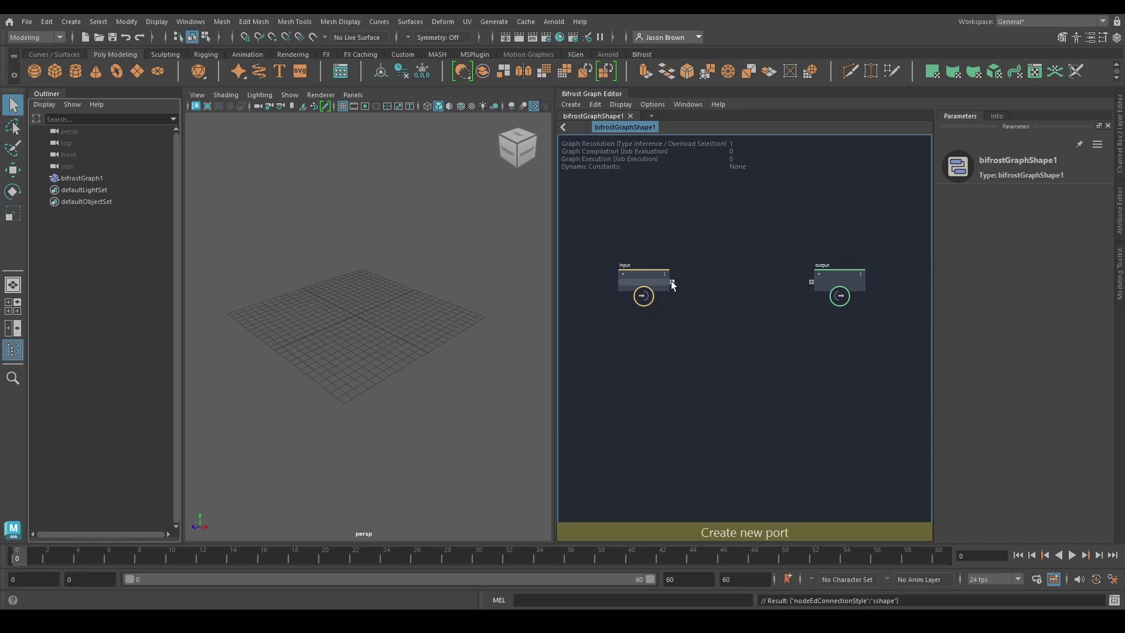
{"action": "left_click_drag", "start_coordinate": [672, 282], "coordinate": [835, 282]}
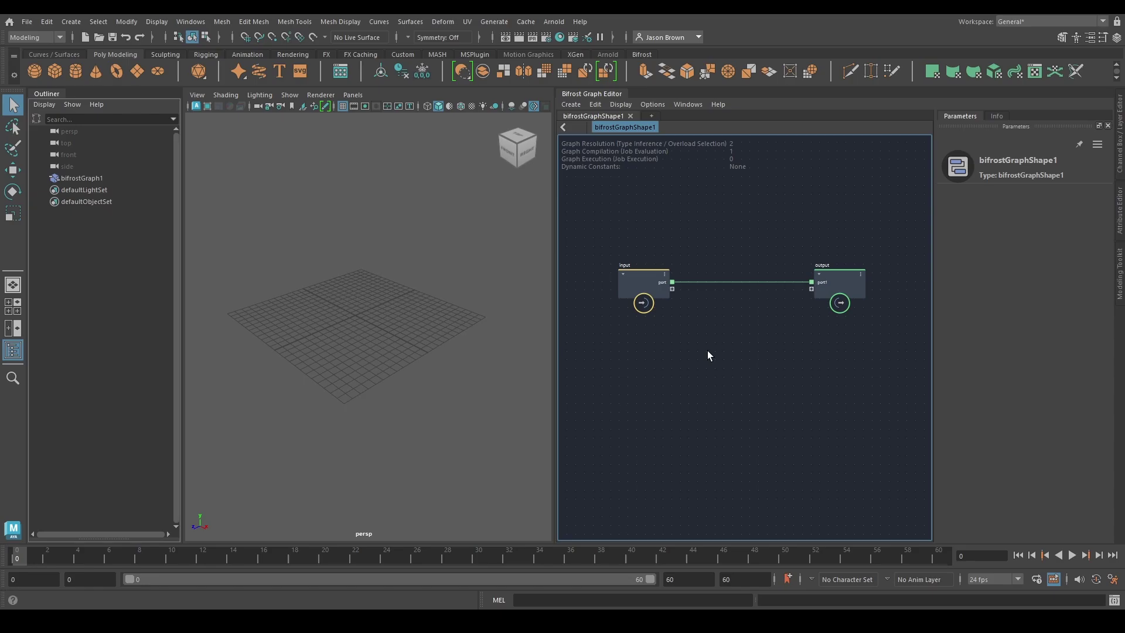
- Set the graph editor's connection style to Bezier
{"action": "left_click", "coordinate": [651, 105]}
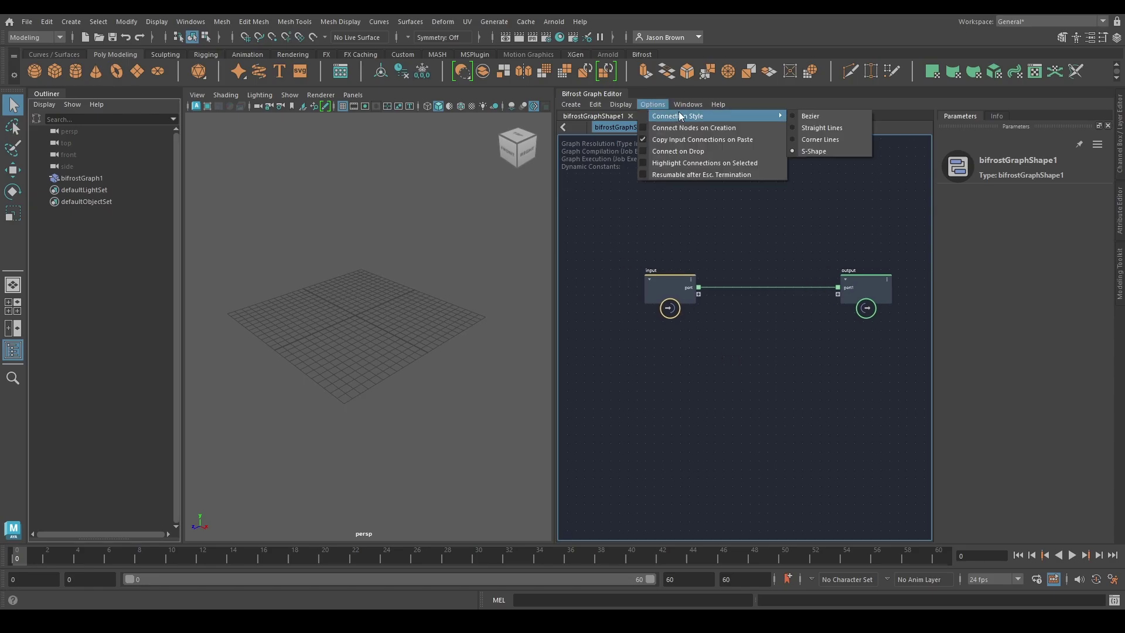
{"action": "left_click", "coordinate": [831, 119]}
{"action": "scroll", "coordinate": [734, 249], "scroll_direction": "up", "scroll_amount": 2}
{"action": "middle_click_drag", "start_coordinate": [741, 244], "coordinate": [720, 201]}
{"action": "middle_click_drag", "start_coordinate": [696, 264], "coordinate": [700, 280]}
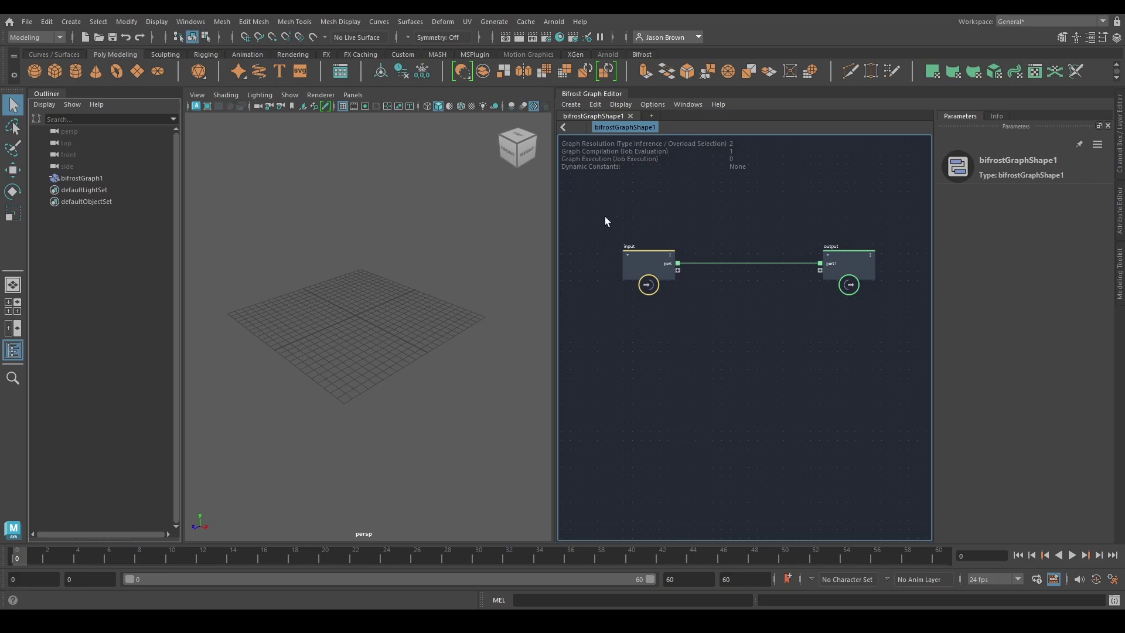
- Select the input and output nodes in turn to examine their parameters and the link between them
{"action": "left_click_drag", "start_coordinate": [591, 212], "coordinate": [694, 315]}
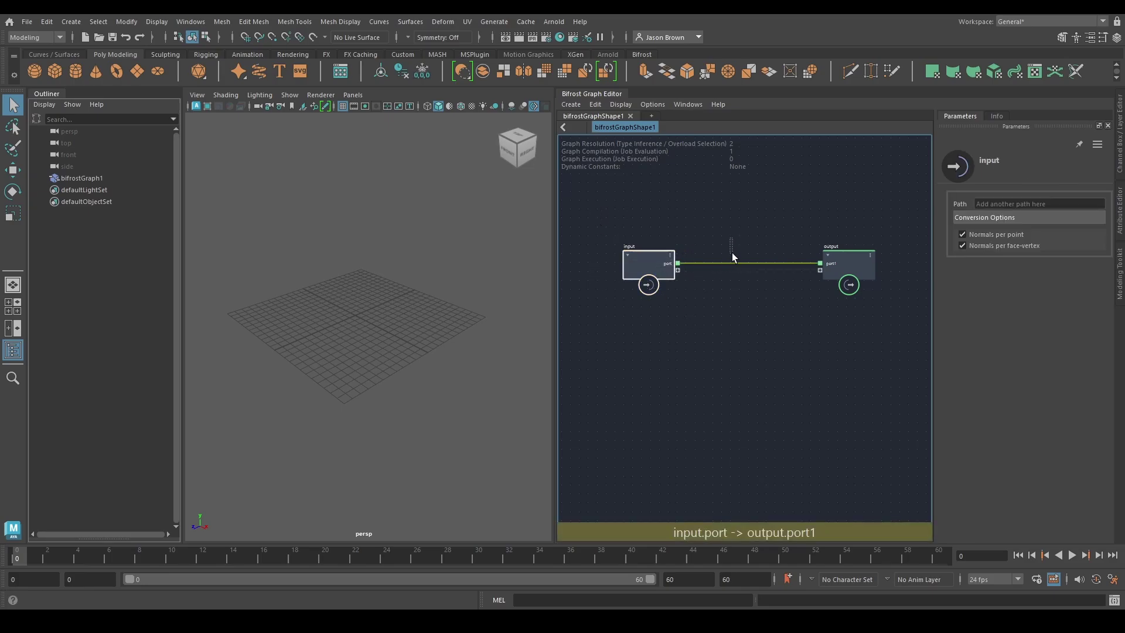
{"action": "left_click", "coordinate": [758, 340]}
{"action": "left_click_drag", "start_coordinate": [786, 216], "coordinate": [890, 325]}
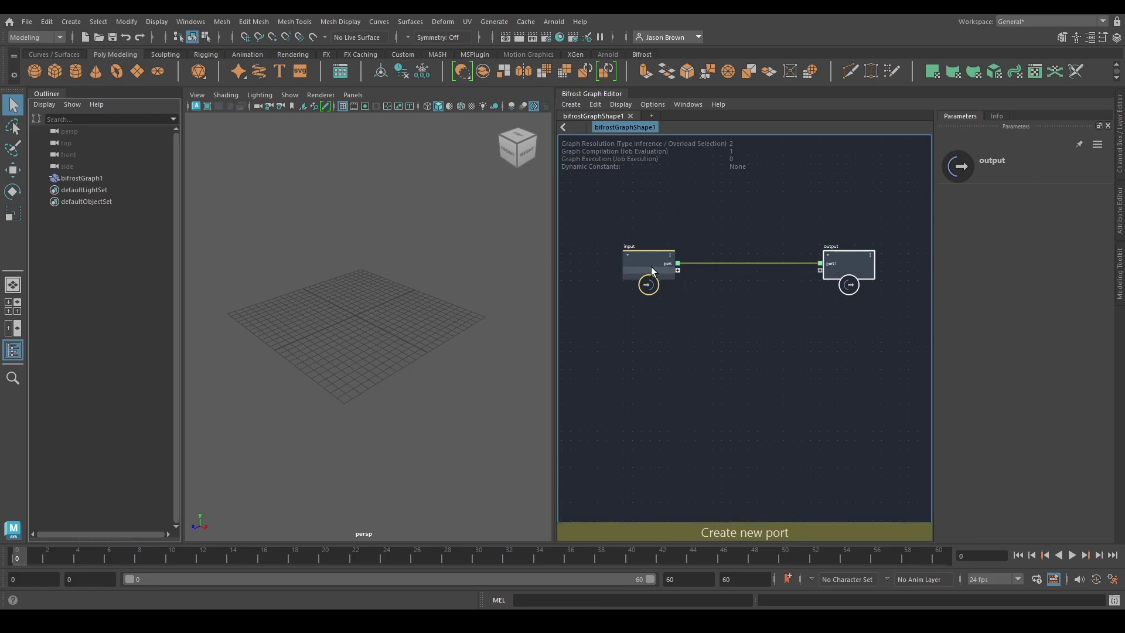
{"action": "key", "text": "a"}
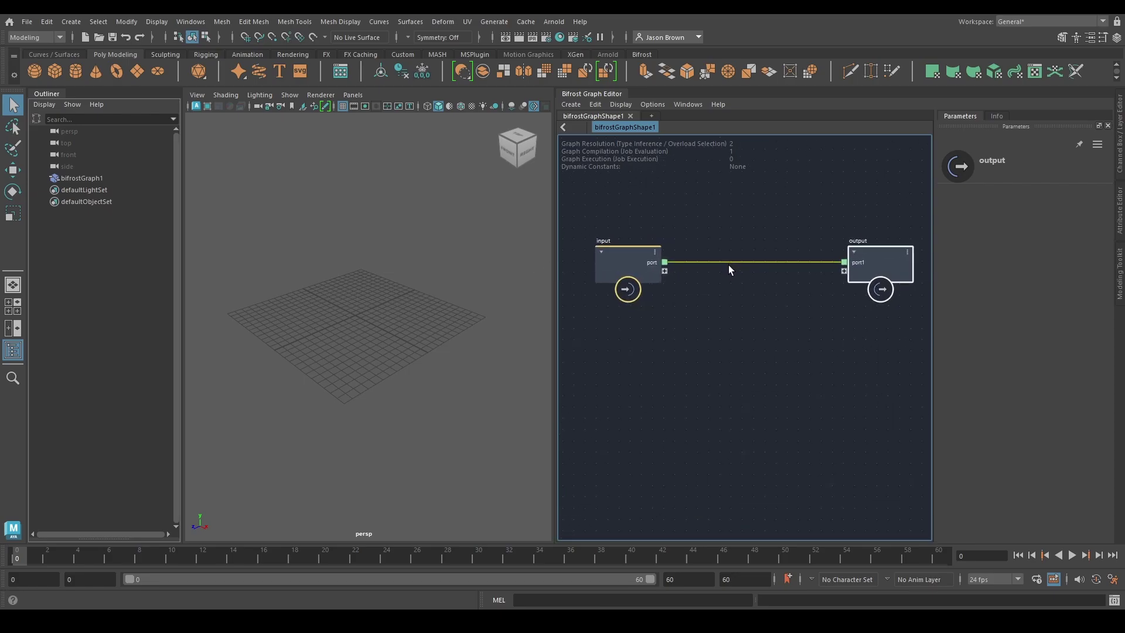
{"action": "middle_click_drag", "start_coordinate": [755, 269], "coordinate": [746, 272]}
{"action": "scroll", "coordinate": [720, 296], "scroll_direction": "down", "scroll_amount": 1}
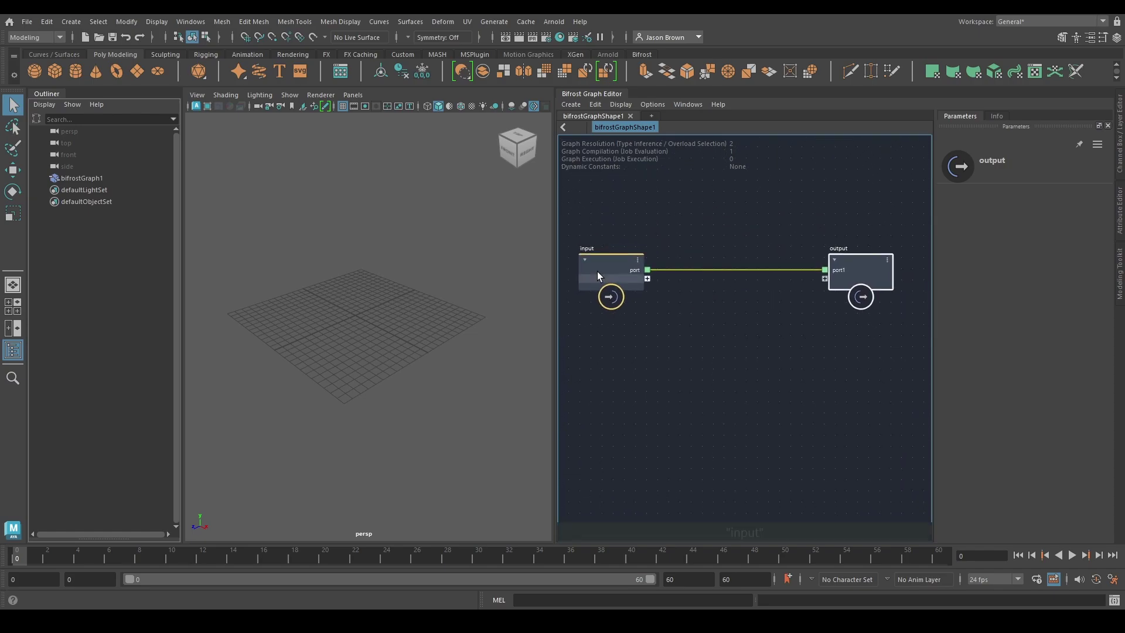
{"action": "left_click", "coordinate": [597, 272]}
{"action": "left_click", "coordinate": [872, 301]}
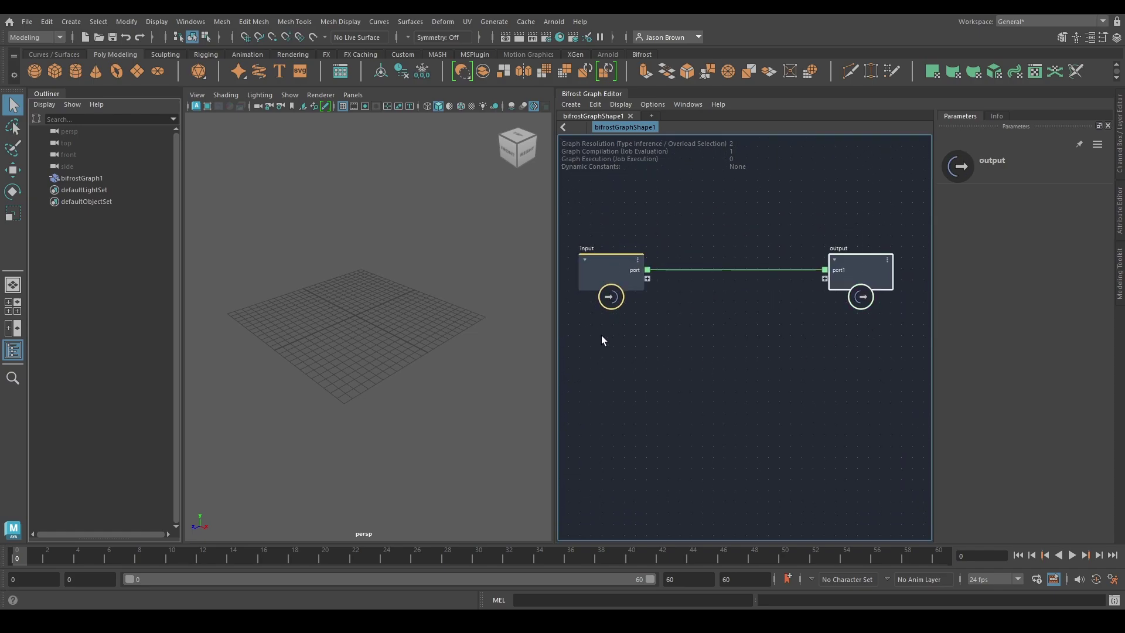
{"action": "left_click", "coordinate": [602, 336]}
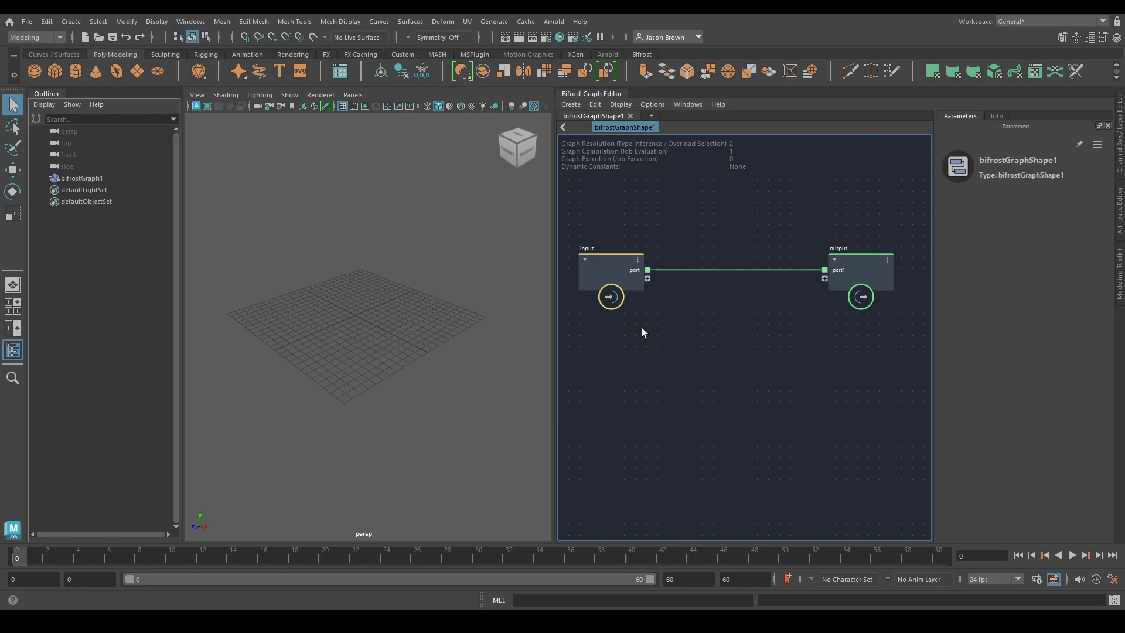
- Delete the connection between the input and output nodes
{"action": "scroll", "coordinate": [716, 270], "scroll_direction": "down", "scroll_amount": 1}
{"action": "middle_click_drag", "start_coordinate": [746, 317], "coordinate": [751, 328], "text": "alt"}
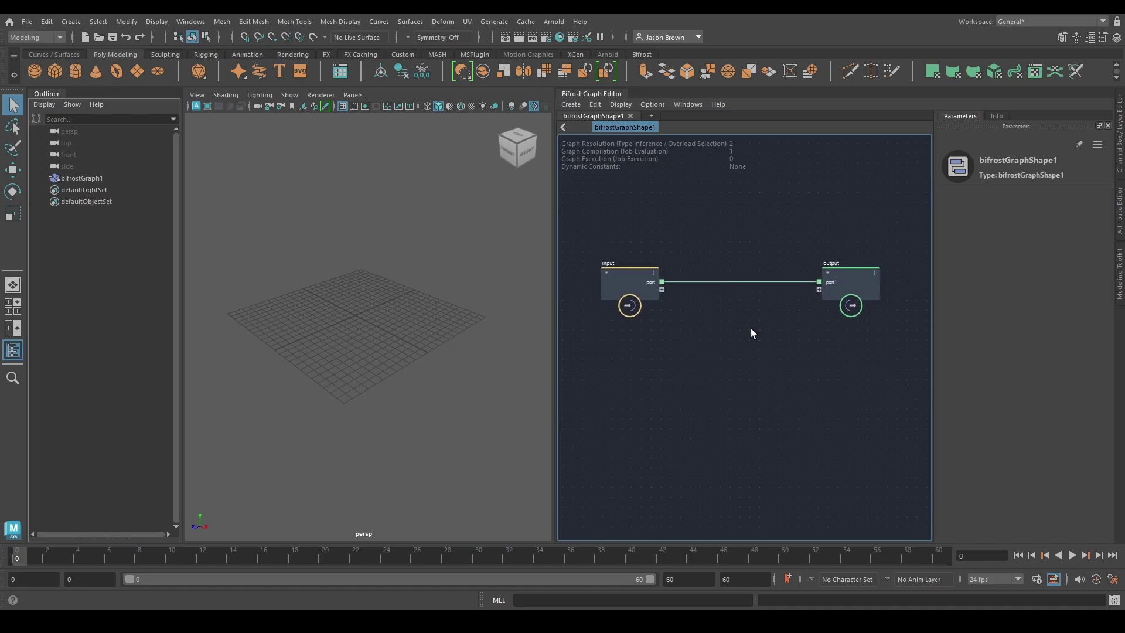
{"action": "left_click", "coordinate": [730, 282]}
{"action": "key", "text": "Delete"}
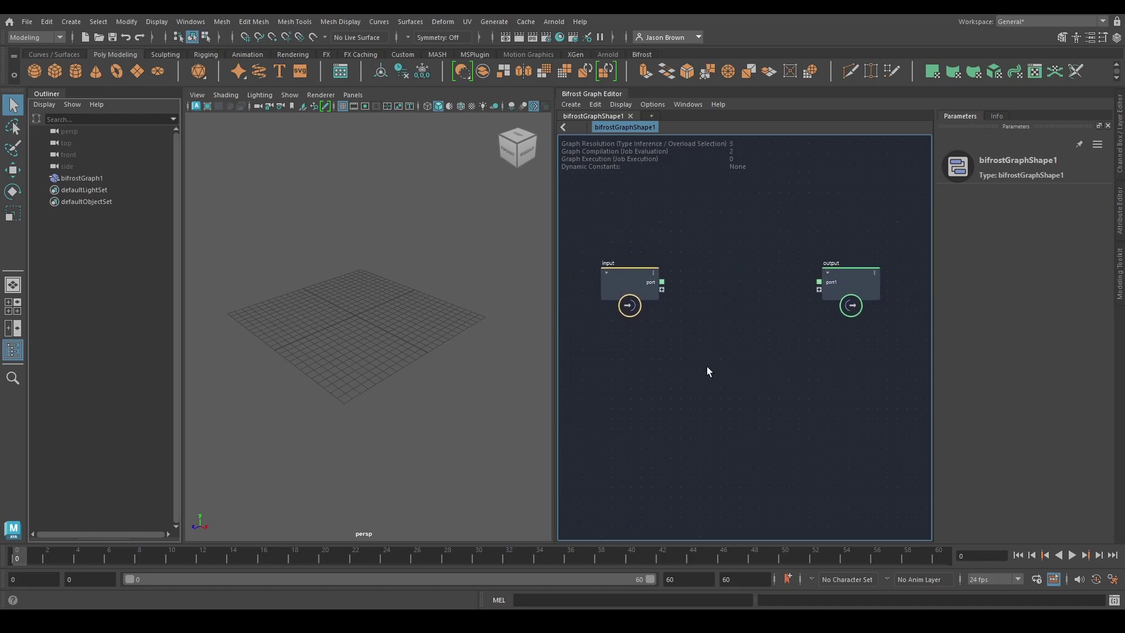
- Create a polygon sphere and set its radius to 10
{"action": "left_click", "coordinate": [33, 68]}
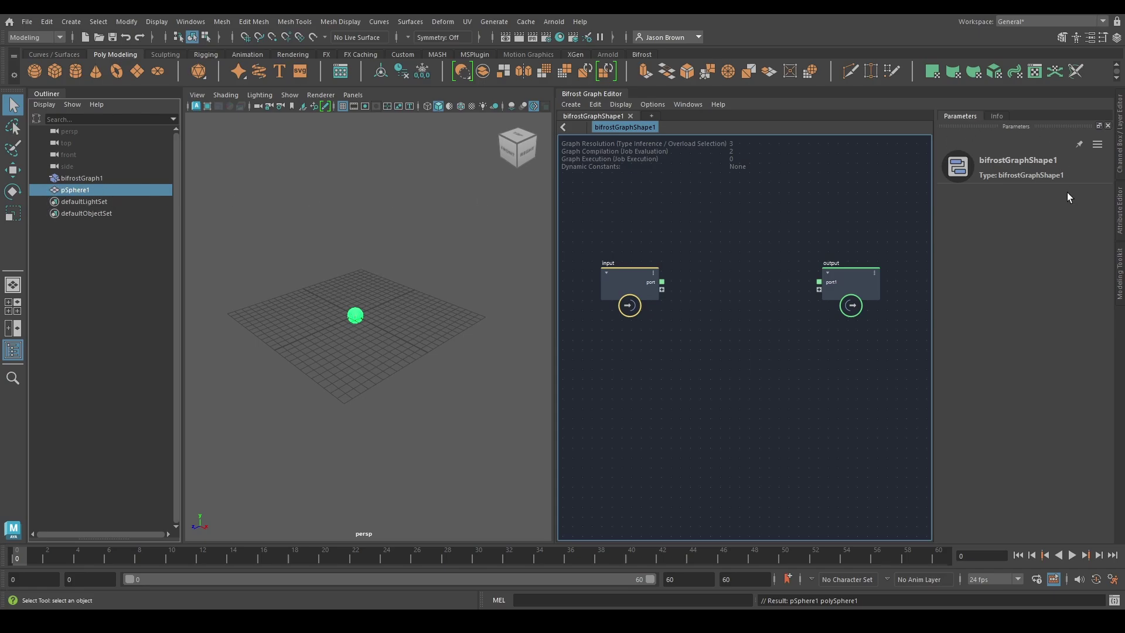
{"action": "left_click", "coordinate": [1120, 164]}
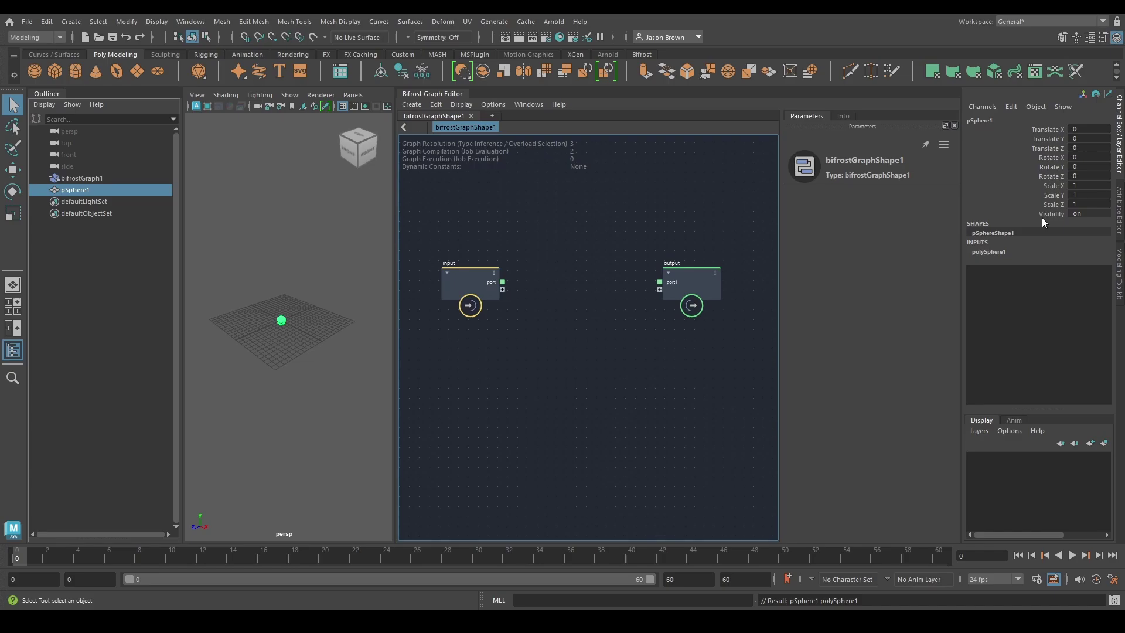
{"action": "left_click", "coordinate": [1020, 254]}
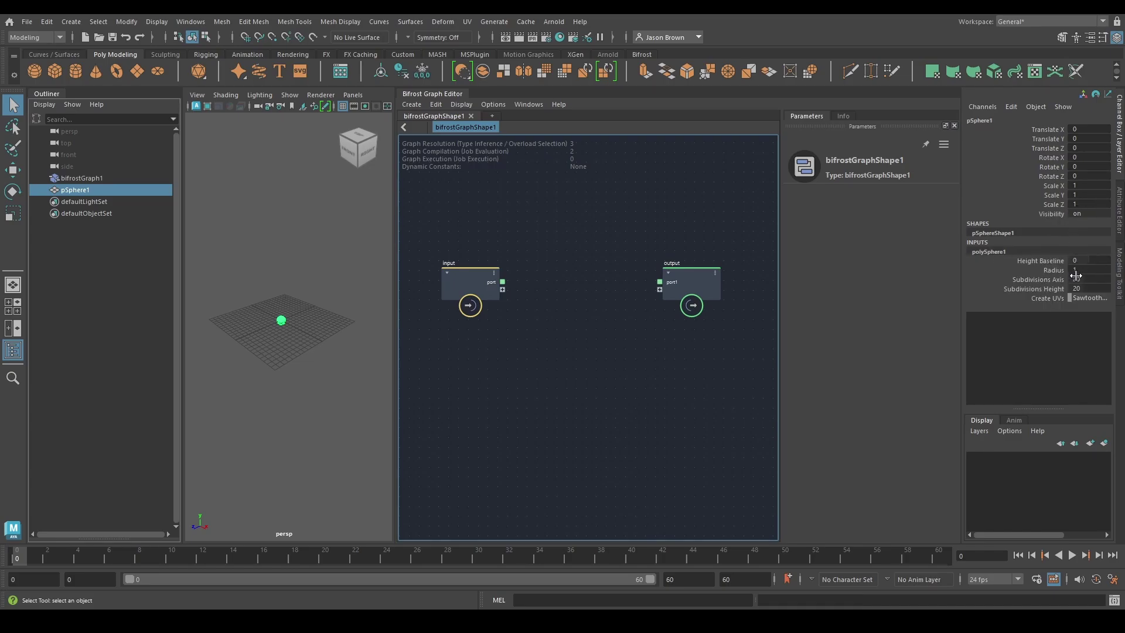
{"action": "left_click", "coordinate": [1101, 270]}
{"action": "type", "text": "10"}
{"action": "key", "text": "Return"}
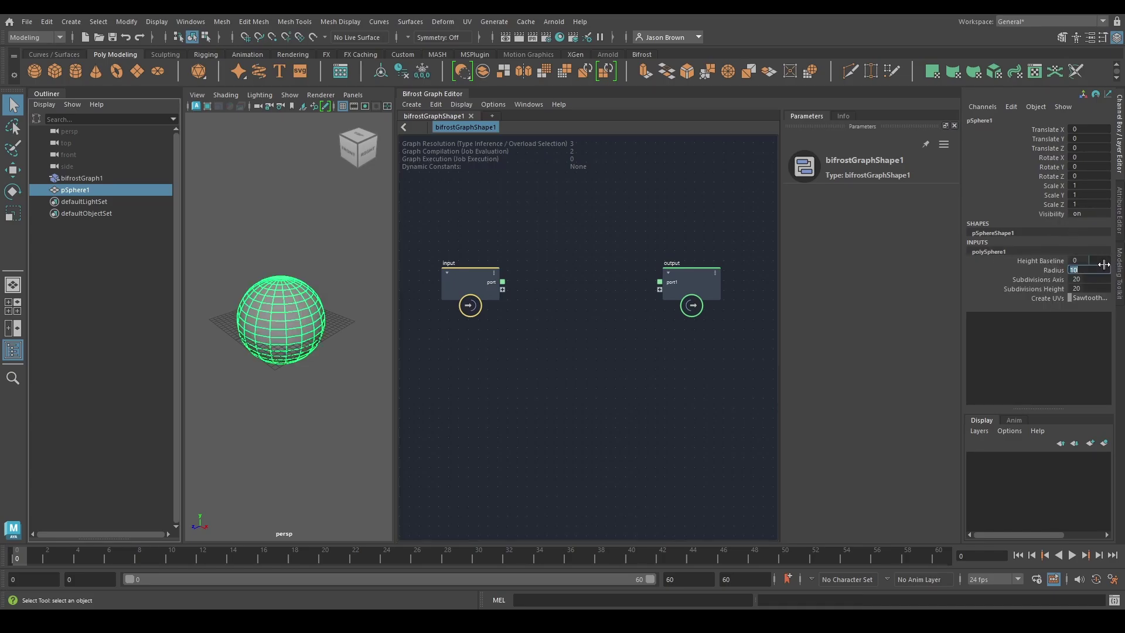
- Set both the axis and height subdivisions of the sphere to 60, and deselect the sphere
{"action": "left_click", "coordinate": [1094, 279]}
{"action": "left_click", "coordinate": [1102, 288]}
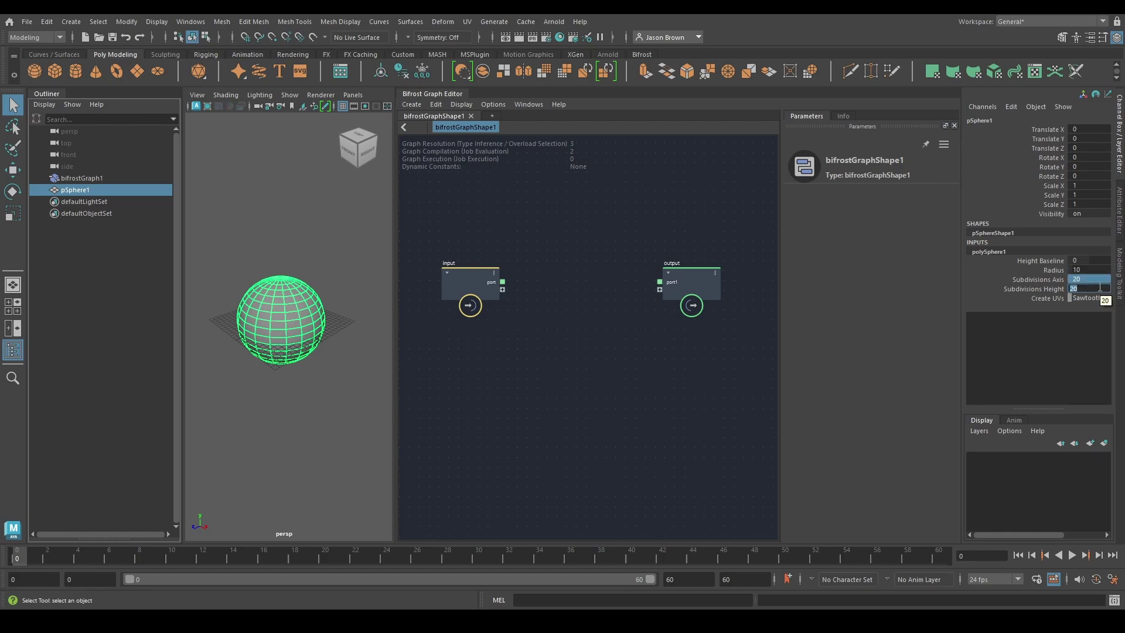
{"action": "type", "text": "60"}
{"action": "key", "text": "Return"}
{"action": "left_click_drag", "start_coordinate": [254, 308], "coordinate": [264, 256], "text": "alt"}
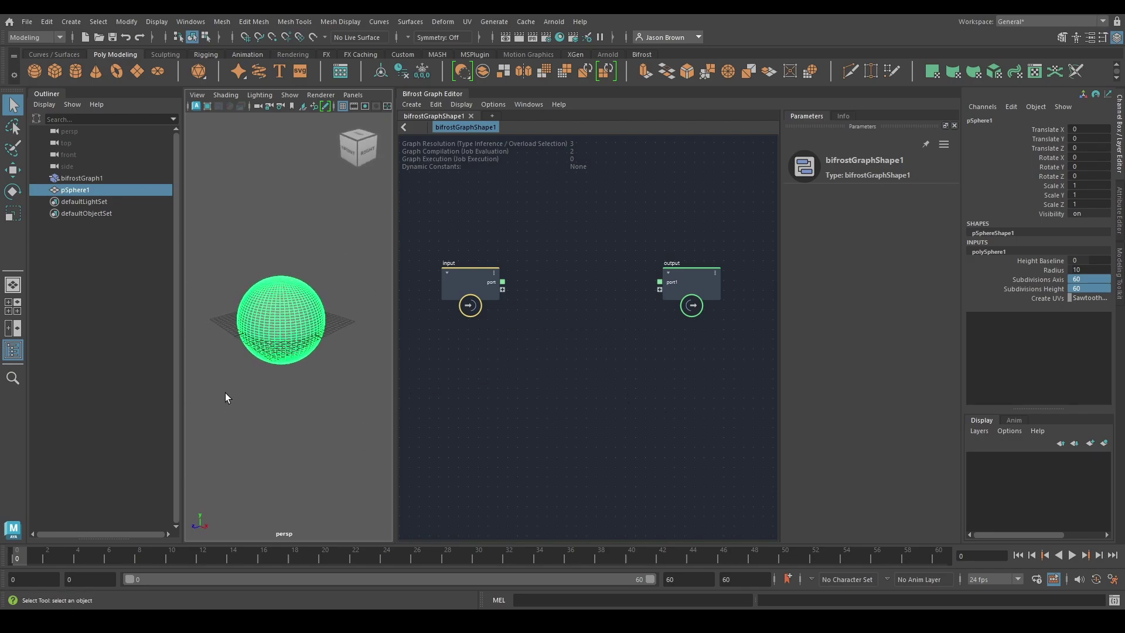
{"action": "left_click", "coordinate": [1119, 127]}
{"action": "left_click", "coordinate": [437, 220]}
{"action": "mouse_move", "coordinate": [482, 311]}
{"action": "left_mouse_down", "text": "alt"}
{"action": "mouse_move", "coordinate": [440, 270]}
{"action": "mouse_move", "coordinate": [428, 321]}
{"action": "mouse_move", "coordinate": [466, 301]}
{"action": "left_mouse_up", "text": "alt"}
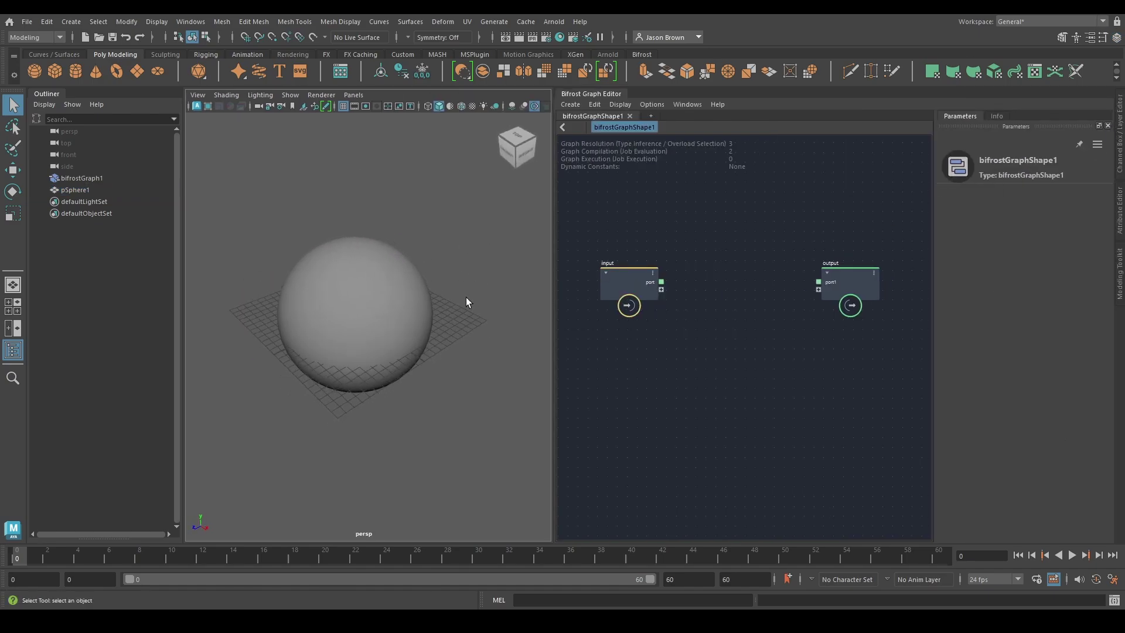
- Test moving, scaling and rotating the sphere, undoing each transform
{"action": "left_click", "coordinate": [359, 272]}
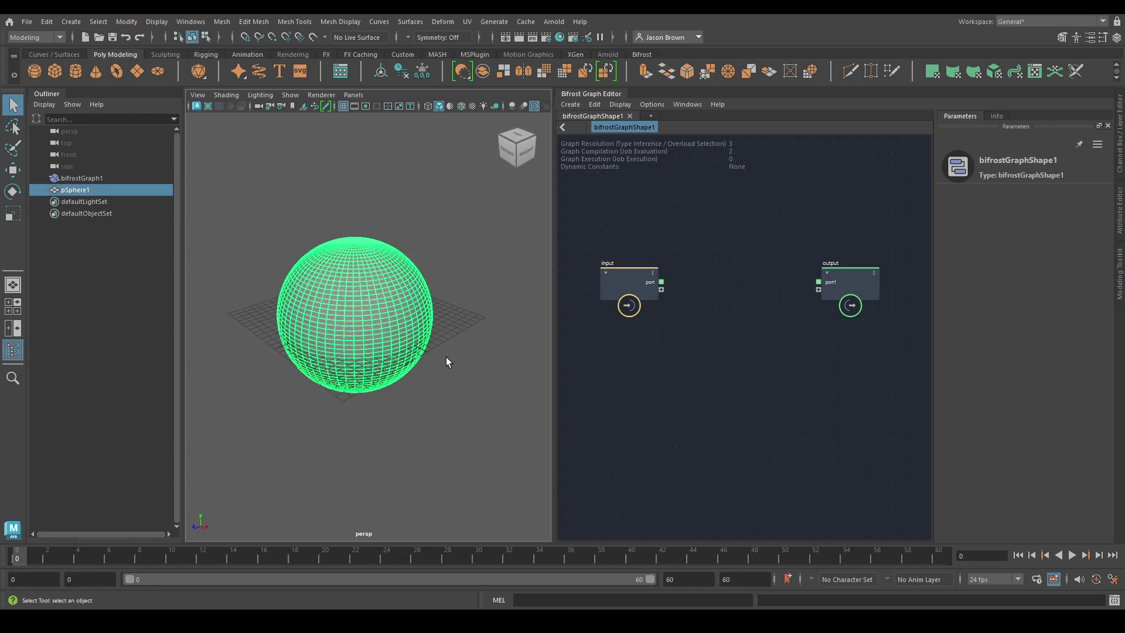
{"action": "key", "text": "w"}
{"action": "left_click_drag", "start_coordinate": [356, 315], "coordinate": [419, 383]}
{"action": "key", "text": "ctrl+z"}
{"action": "key", "text": "r"}
{"action": "key", "text": "ctrl+z"}
{"action": "key", "text": "e"}
{"action": "key", "text": "ctrl+z"}
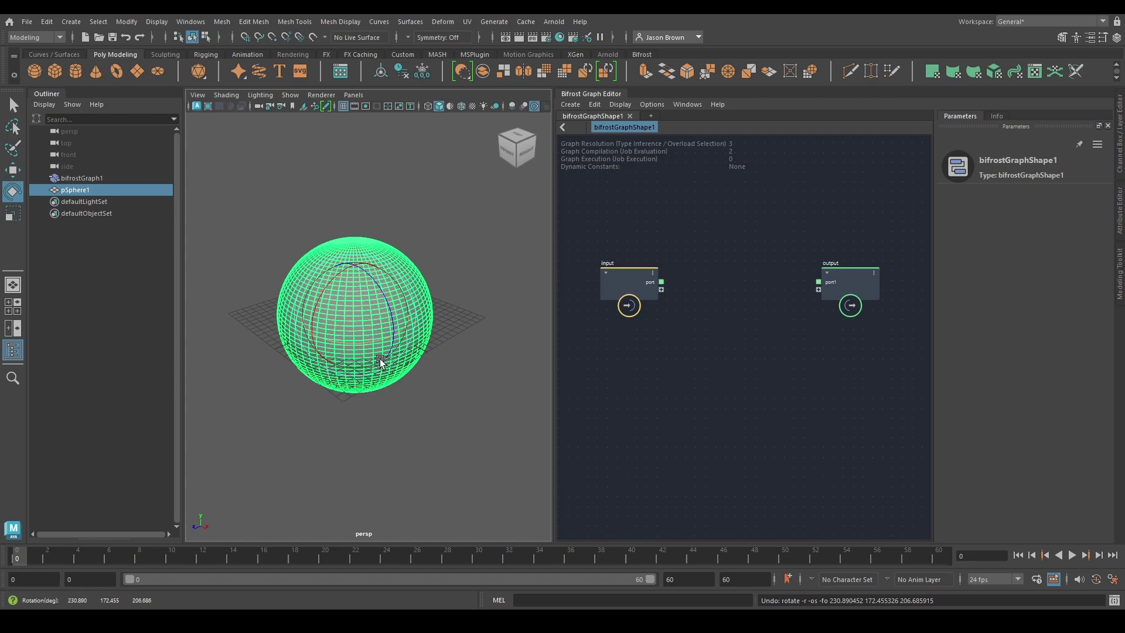
{"action": "left_click", "coordinate": [417, 405]}
- Widen the Bifrost Graph Editor and add pSphere1 to the graph as an input node
{"action": "left_click_drag", "start_coordinate": [554, 276], "coordinate": [509, 276]}
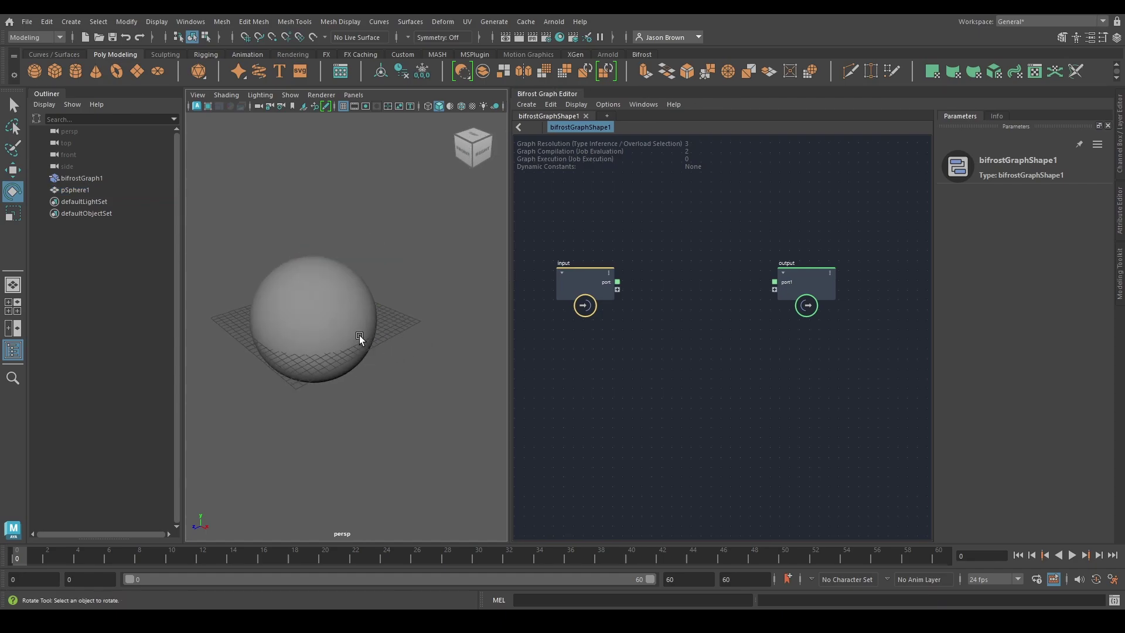
{"action": "middle_click_drag", "start_coordinate": [334, 327], "coordinate": [431, 340], "text": "alt"}
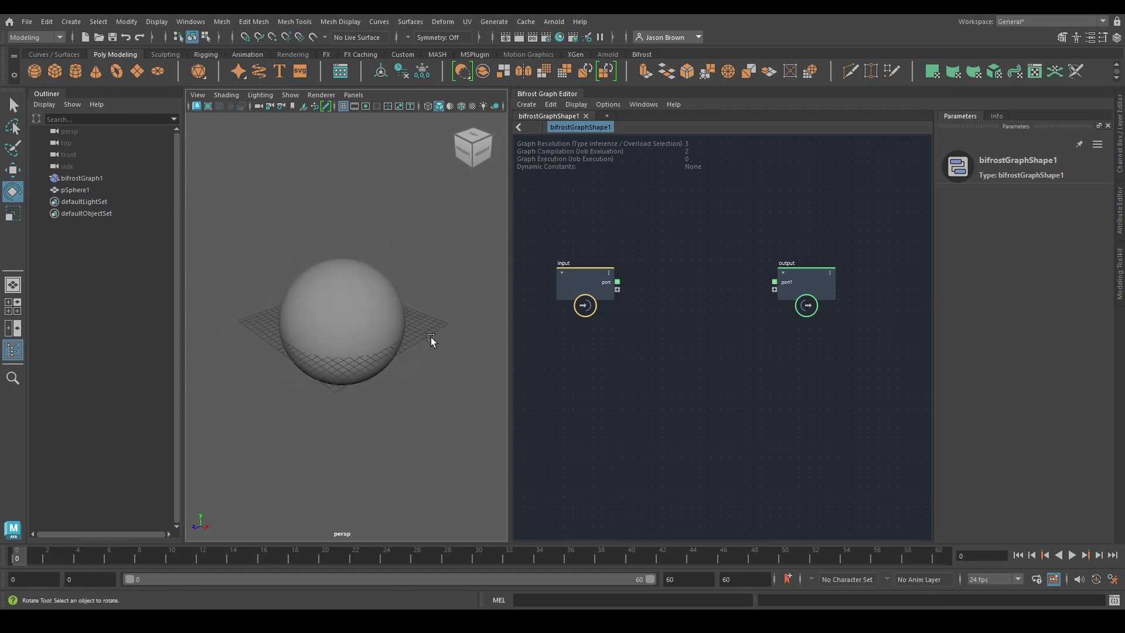
{"action": "left_click", "coordinate": [66, 190]}
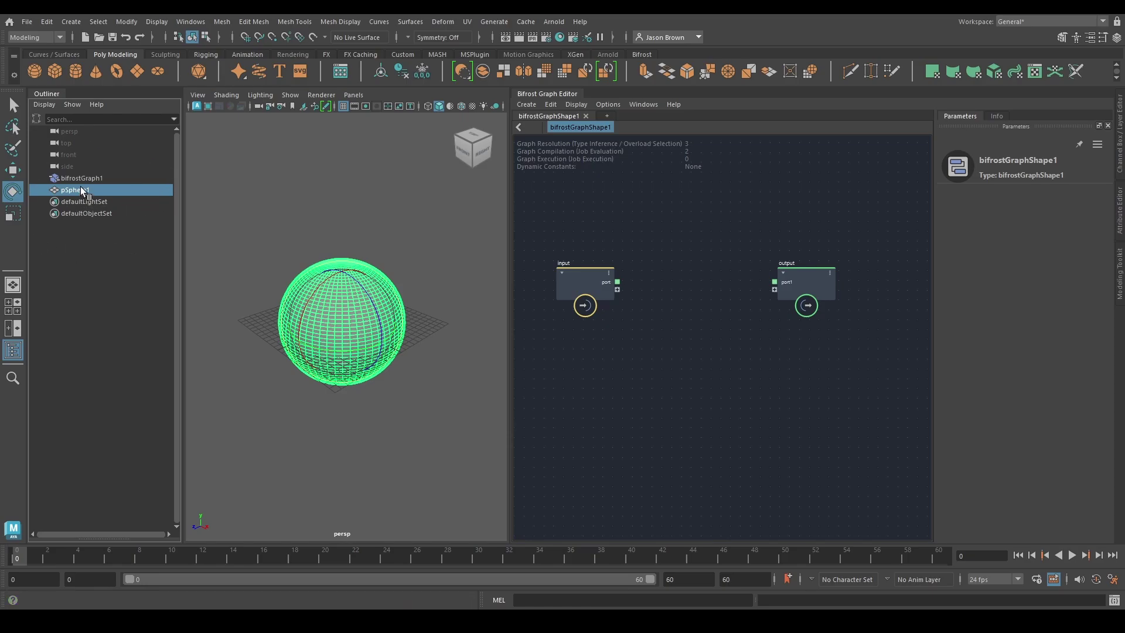
{"action": "left_click_drag", "start_coordinate": [82, 191], "coordinate": [552, 305]}
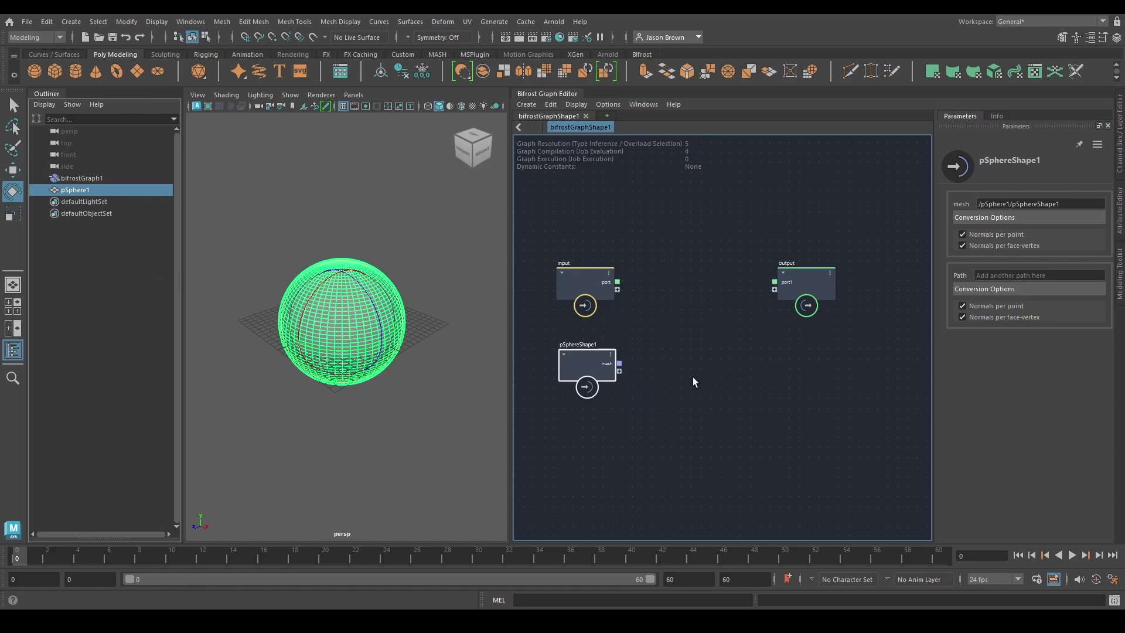
- Hide the original pSphere1 in the scene and connect the pSphereShape1 mesh port to a new port on the output node
{"action": "left_click", "coordinate": [439, 264]}
{"action": "left_click", "coordinate": [131, 189]}
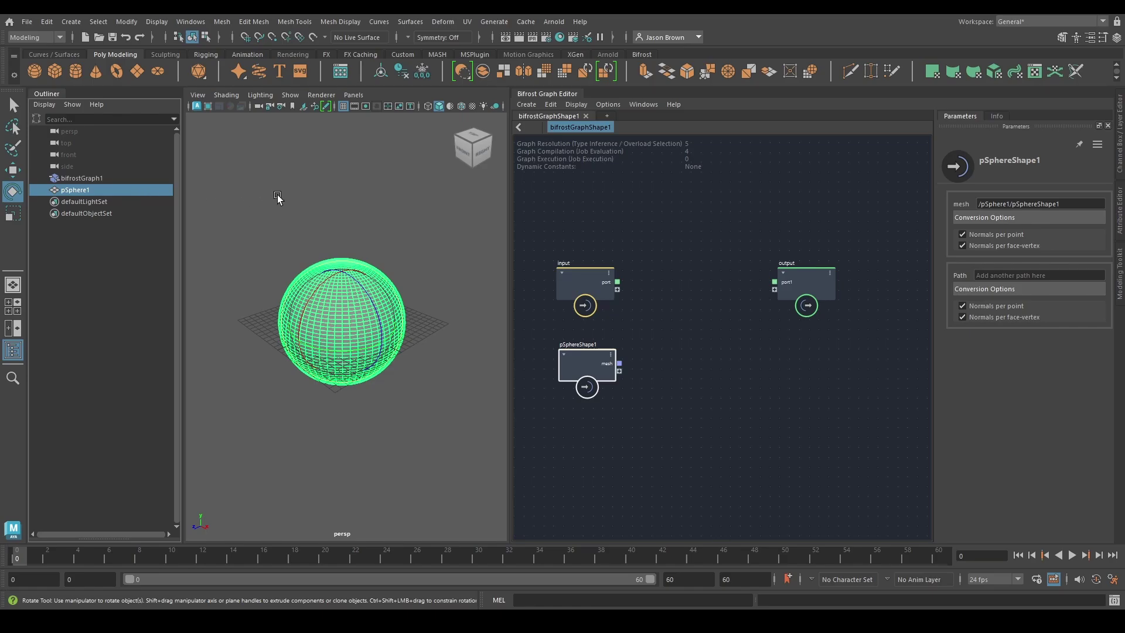
{"action": "key", "text": "ctrl+h"}
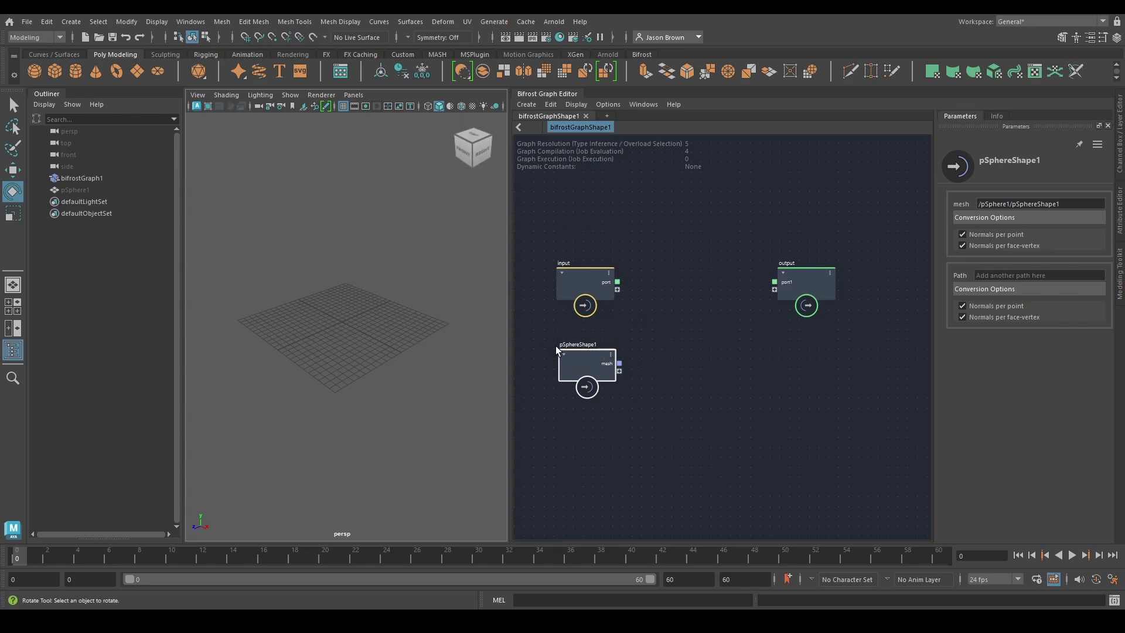
{"action": "left_click_drag", "start_coordinate": [619, 363], "coordinate": [784, 293]}
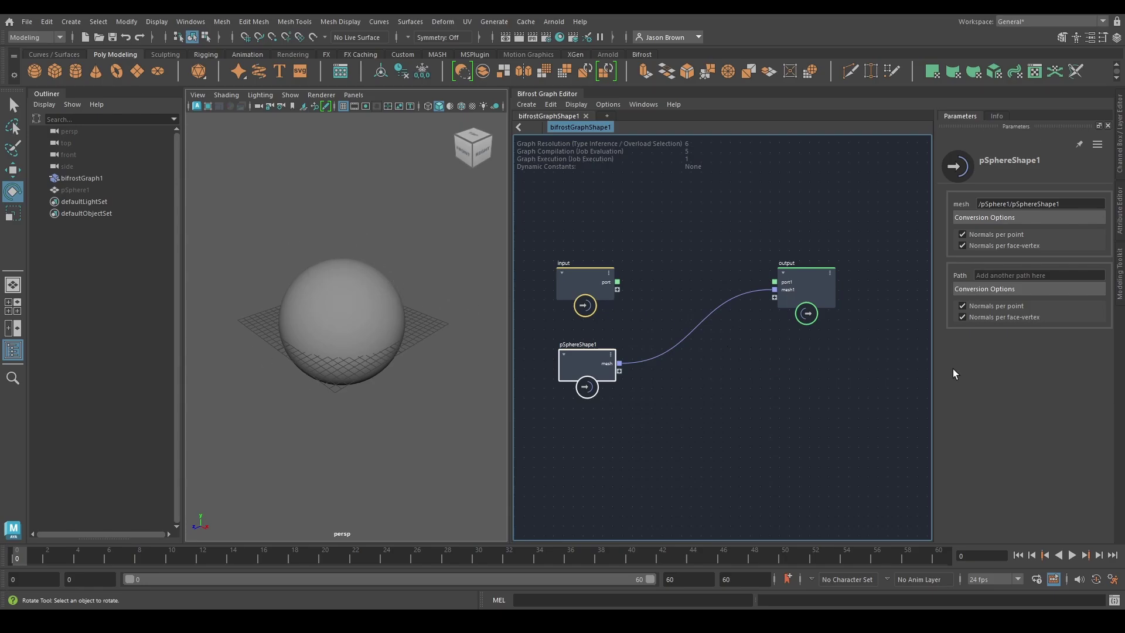
- Select pSphere1 and bifrostGraph1 in turn to compare them in the viewport, and clear the selection
{"action": "left_click", "coordinate": [72, 188]}
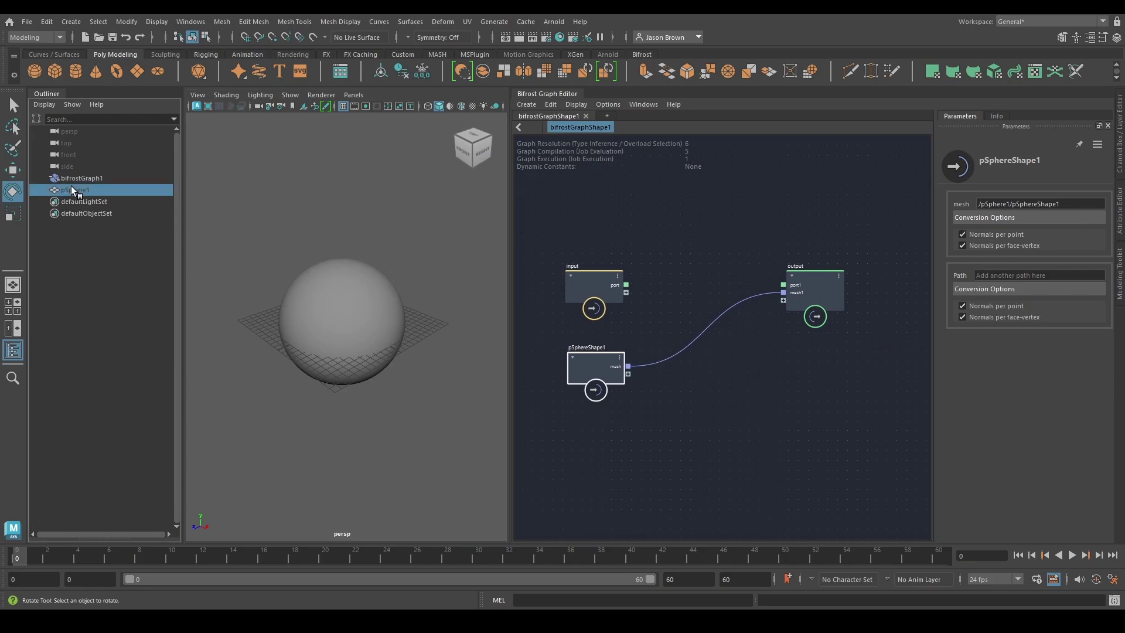
{"action": "left_click", "coordinate": [101, 179]}
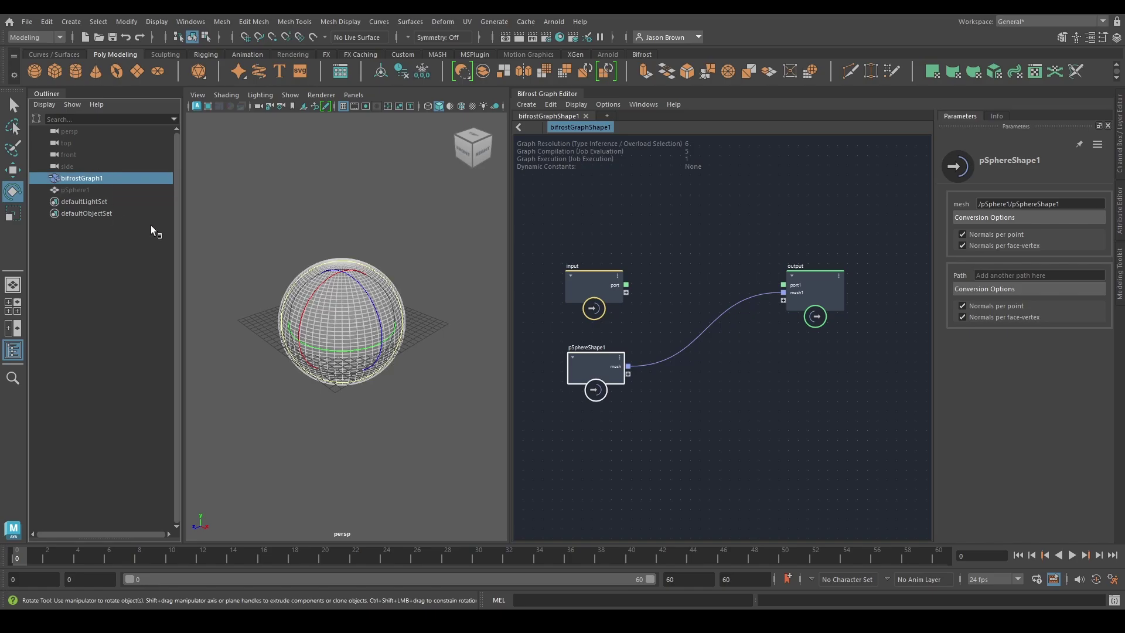
{"action": "left_click", "coordinate": [325, 212]}
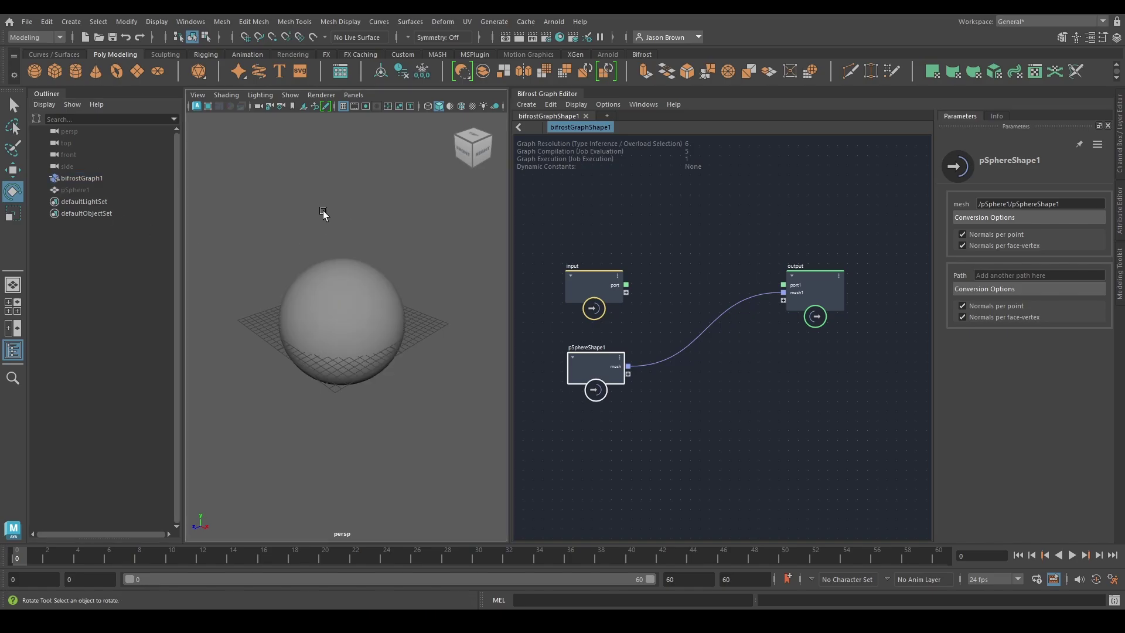
- Test scaling the hidden pSphere1 uniformly to see how the Bifrost output responds, and undo the scale
{"action": "left_click", "coordinate": [81, 190]}
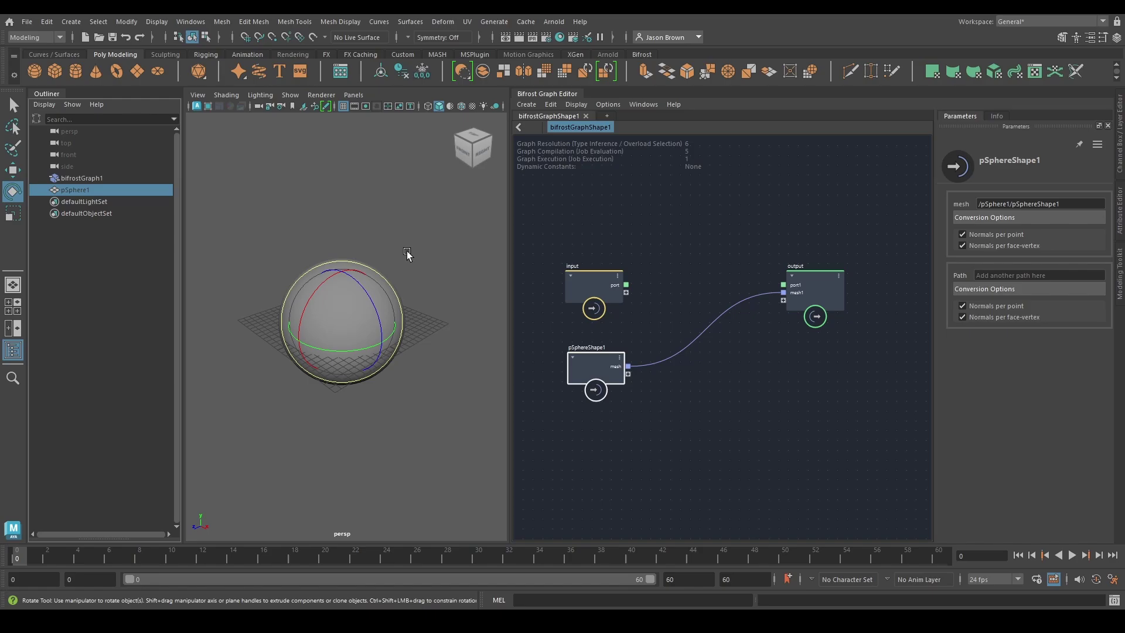
{"action": "key", "text": "r"}
{"action": "left_click_drag", "start_coordinate": [342, 322], "coordinate": [340, 358]}
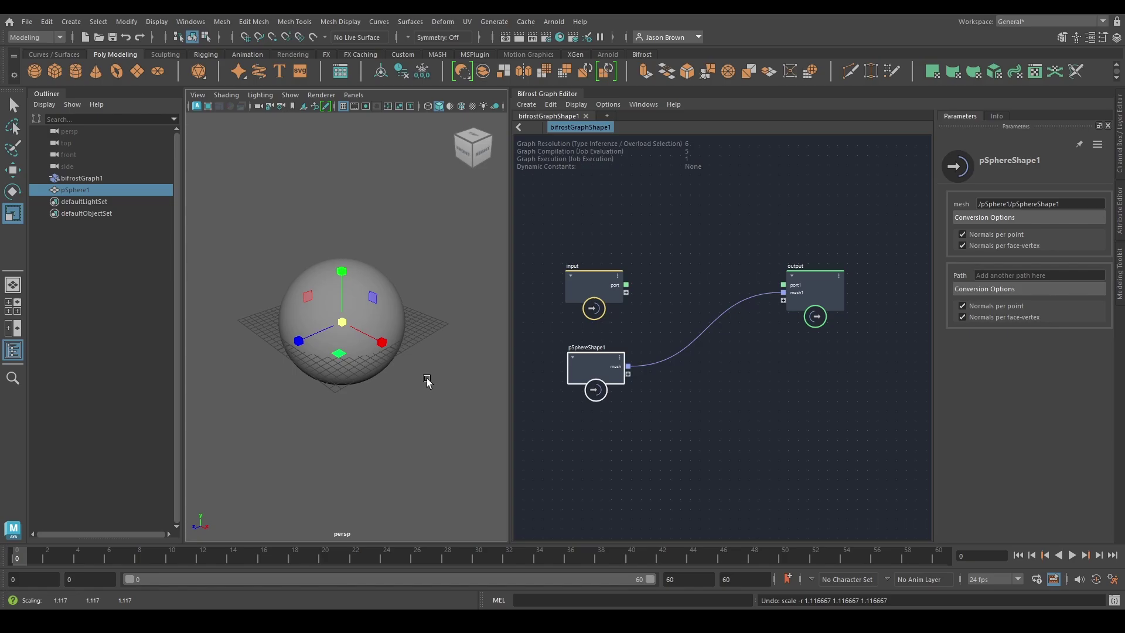
- Move the input node up and line the pSphereShape1 node up with the output node
{"action": "middle_click_drag", "start_coordinate": [677, 313], "coordinate": [727, 347], "text": "alt"}
{"action": "left_click_drag", "start_coordinate": [636, 318], "coordinate": [614, 252]}
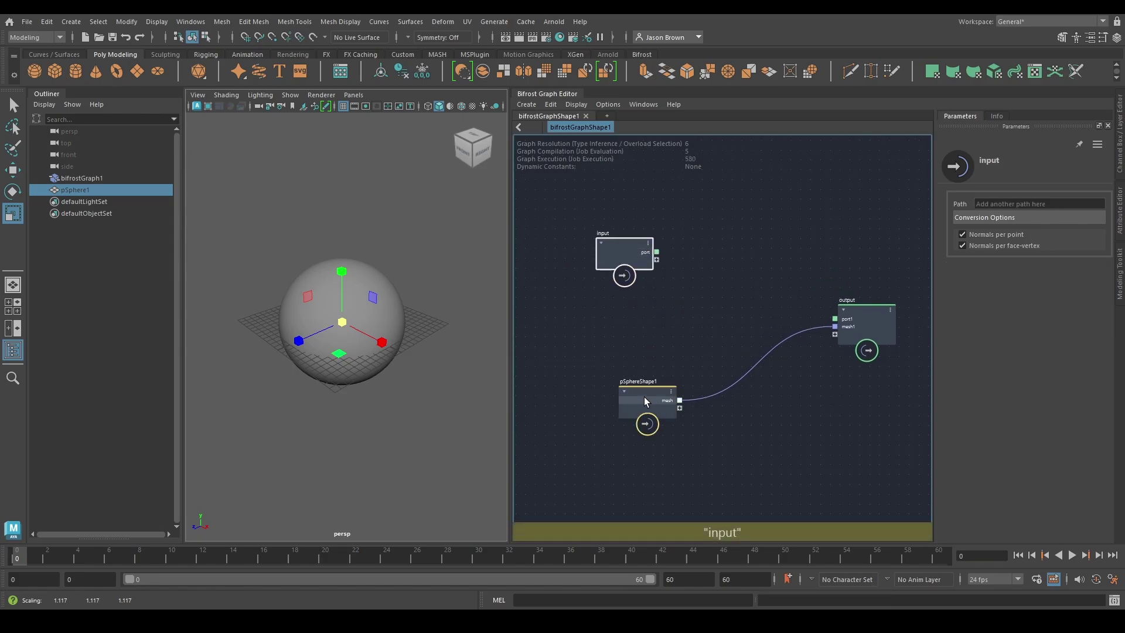
{"action": "left_click_drag", "start_coordinate": [645, 397], "coordinate": [620, 328]}
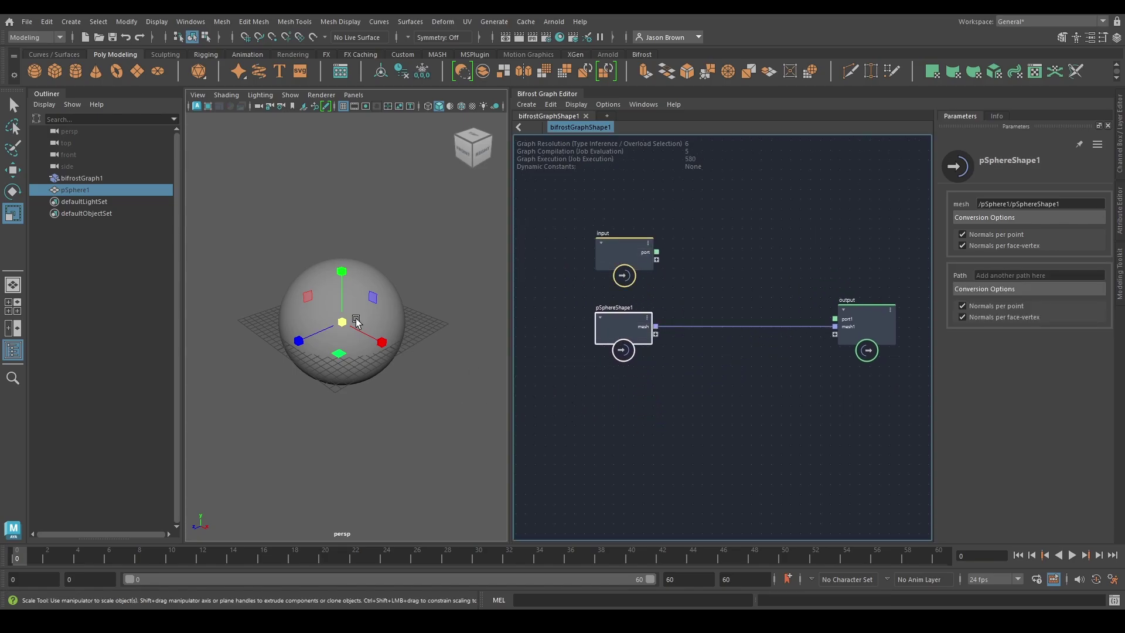
{"action": "left_click", "coordinate": [93, 190]}
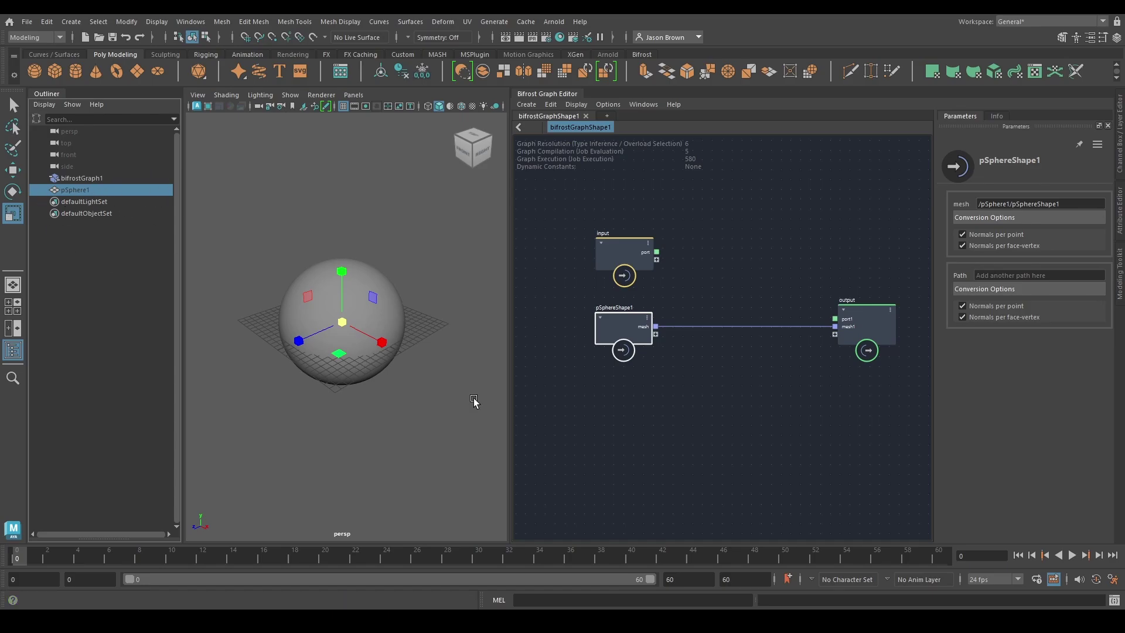
{"action": "left_click_drag", "start_coordinate": [333, 416], "coordinate": [449, 425]}
{"action": "middle_click_drag", "start_coordinate": [707, 401], "coordinate": [705, 414]}
{"action": "scroll", "coordinate": [709, 429], "scroll_direction": "up", "scroll_amount": 2}
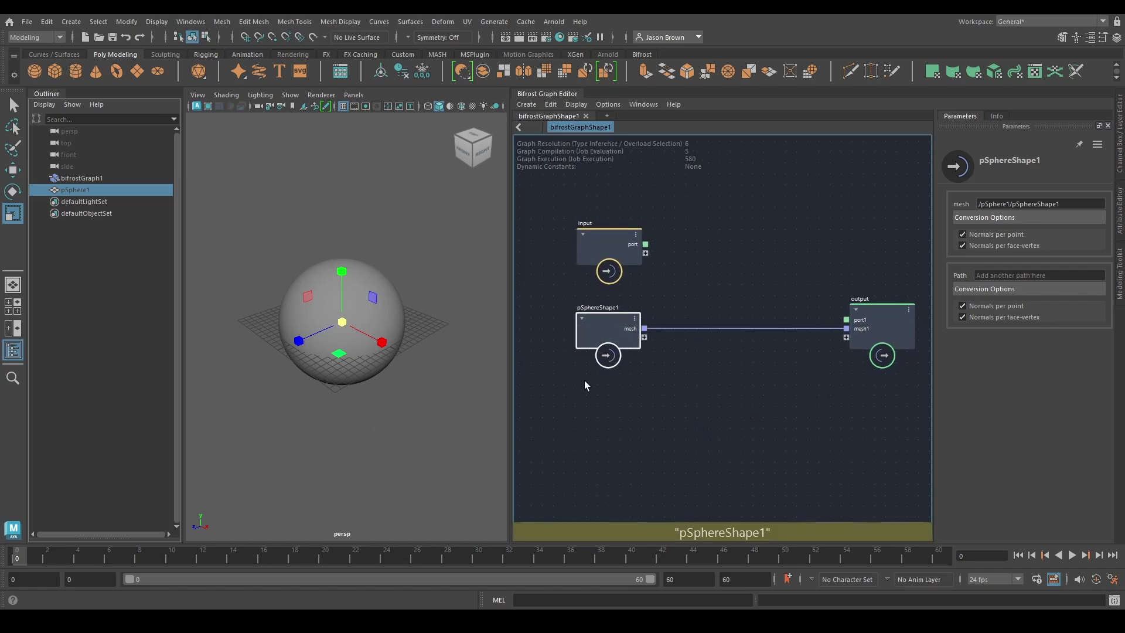
- Check the available port types of the mesh port on the pSphereShape1 node without changing them
{"action": "left_click", "coordinate": [746, 430]}
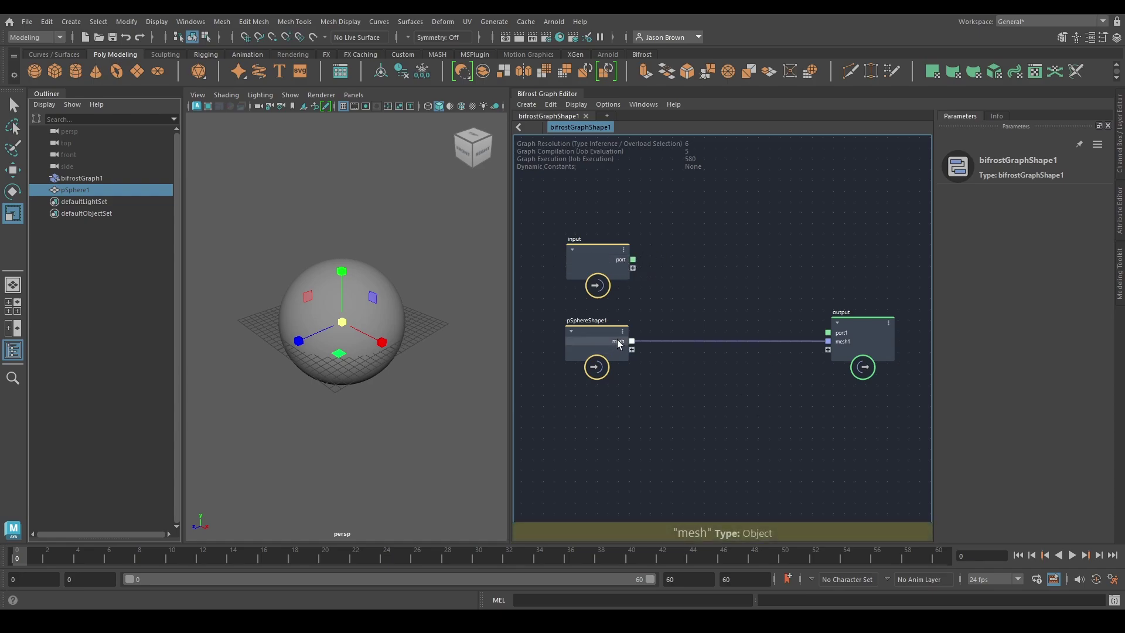
{"action": "scroll", "coordinate": [708, 371], "scroll_direction": "up", "scroll_amount": 1}
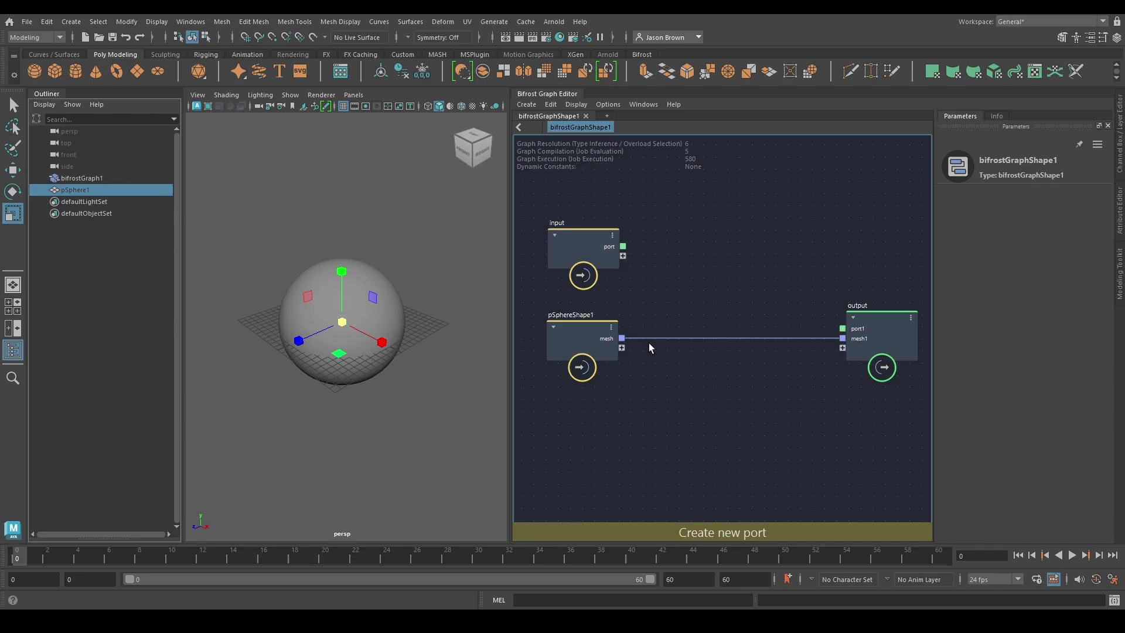
{"action": "right_click", "coordinate": [606, 338]}
{"action": "mouse_move", "coordinate": [655, 430]}
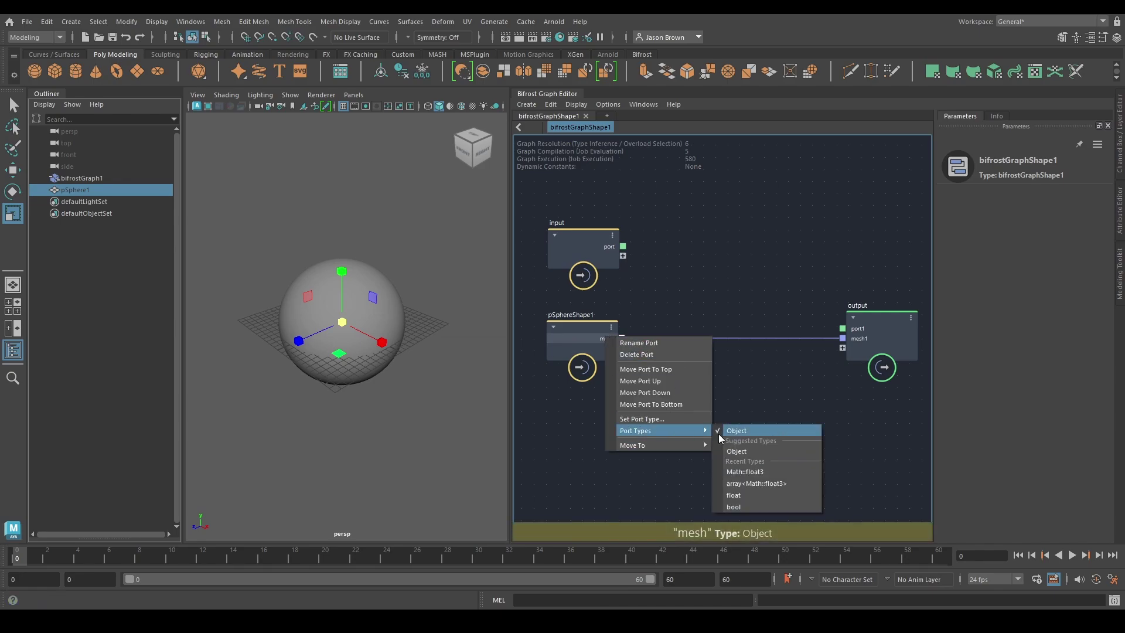
{"action": "left_click", "coordinate": [693, 284]}
- Examine the input node's port types and its Set Port Type options, and cancel without changing the type
{"action": "right_click", "coordinate": [616, 246]}
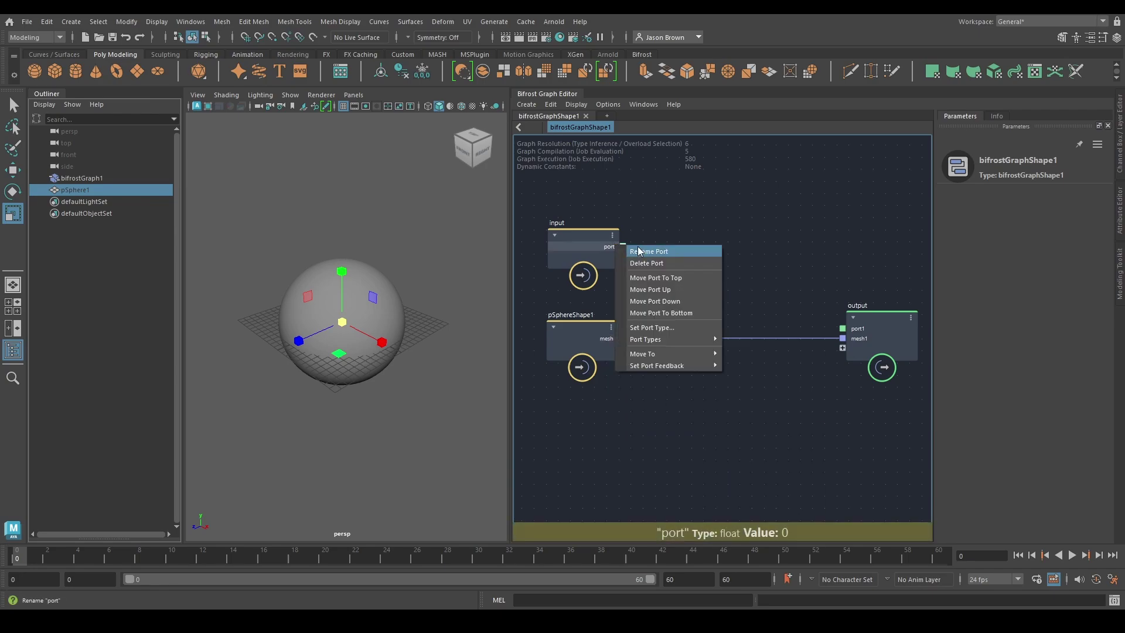
{"action": "mouse_move", "coordinate": [677, 339]}
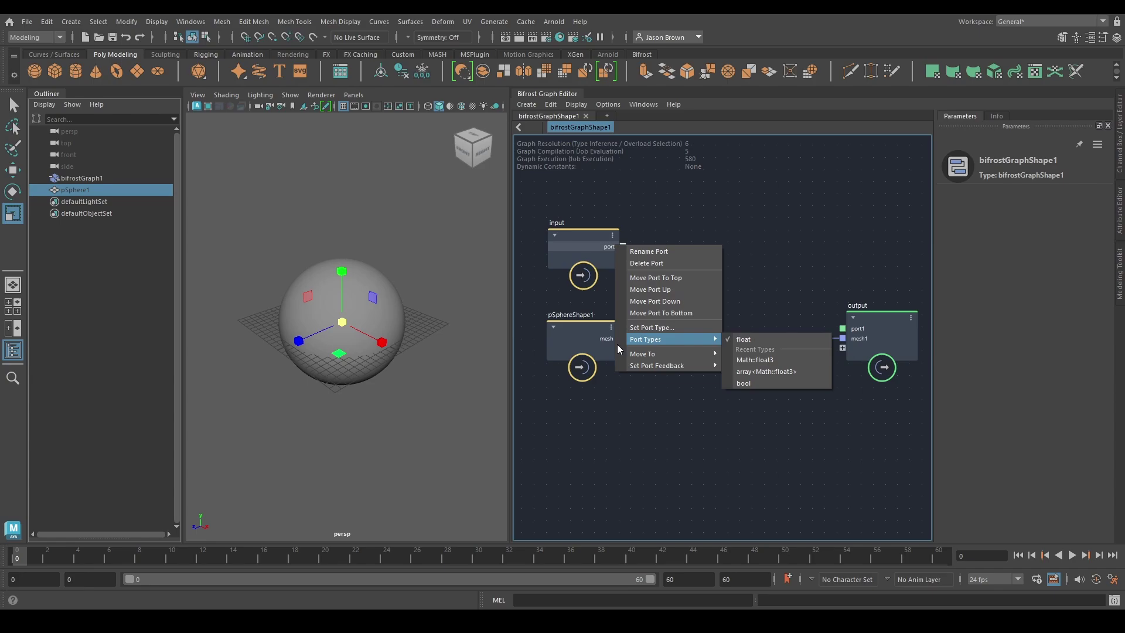
{"action": "left_click", "coordinate": [666, 329]}
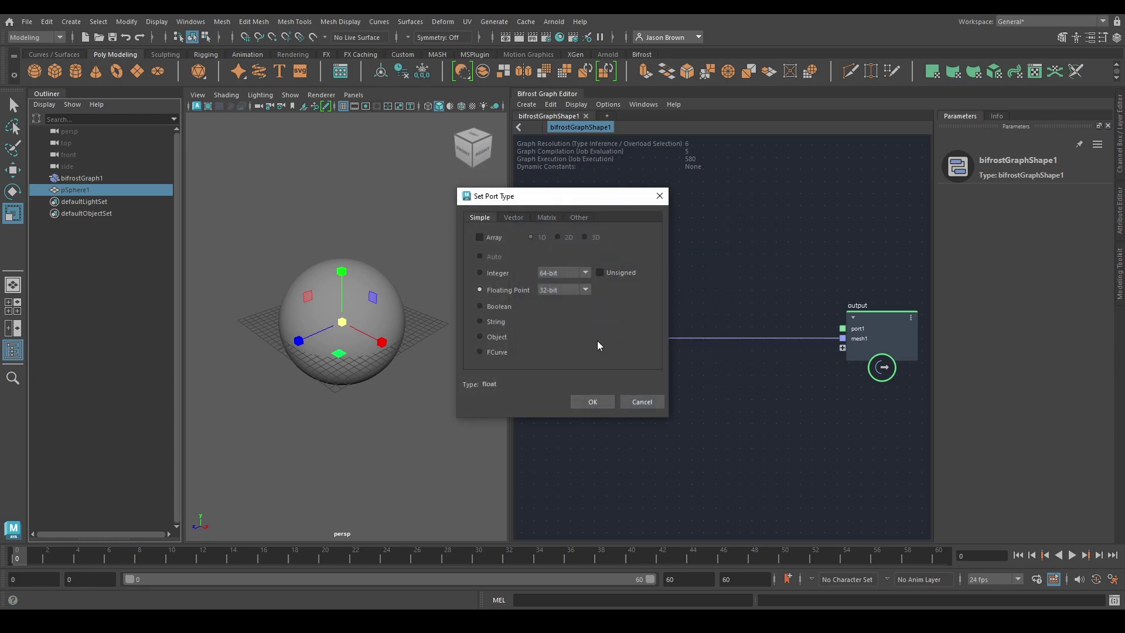
{"action": "left_click", "coordinate": [642, 402]}
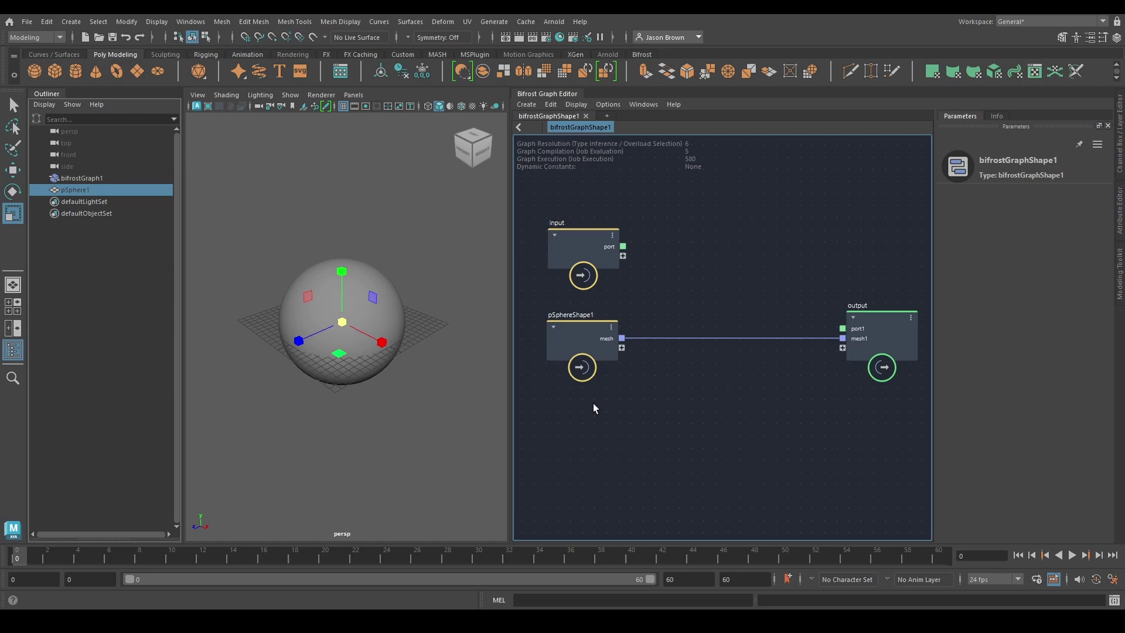
- Select the Bifrost sphere in the viewport to check which object it belongs to, and clear the selection
{"action": "scroll", "coordinate": [639, 378], "scroll_direction": "down", "scroll_amount": 1}
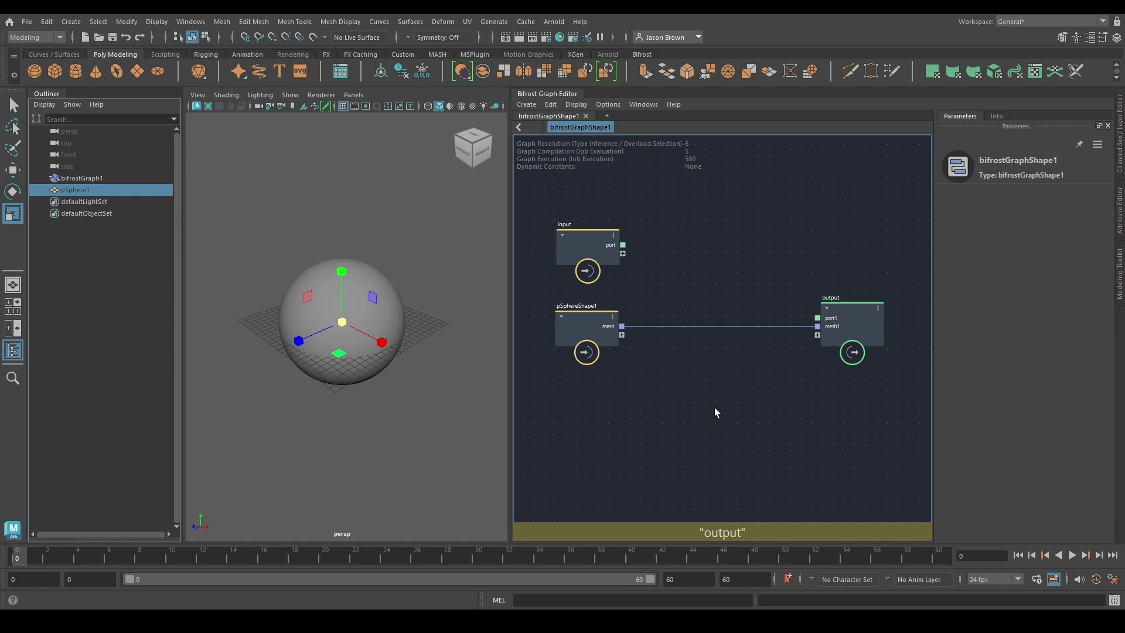
{"action": "key", "text": "ctrl+h"}
{"action": "left_click", "coordinate": [370, 331]}
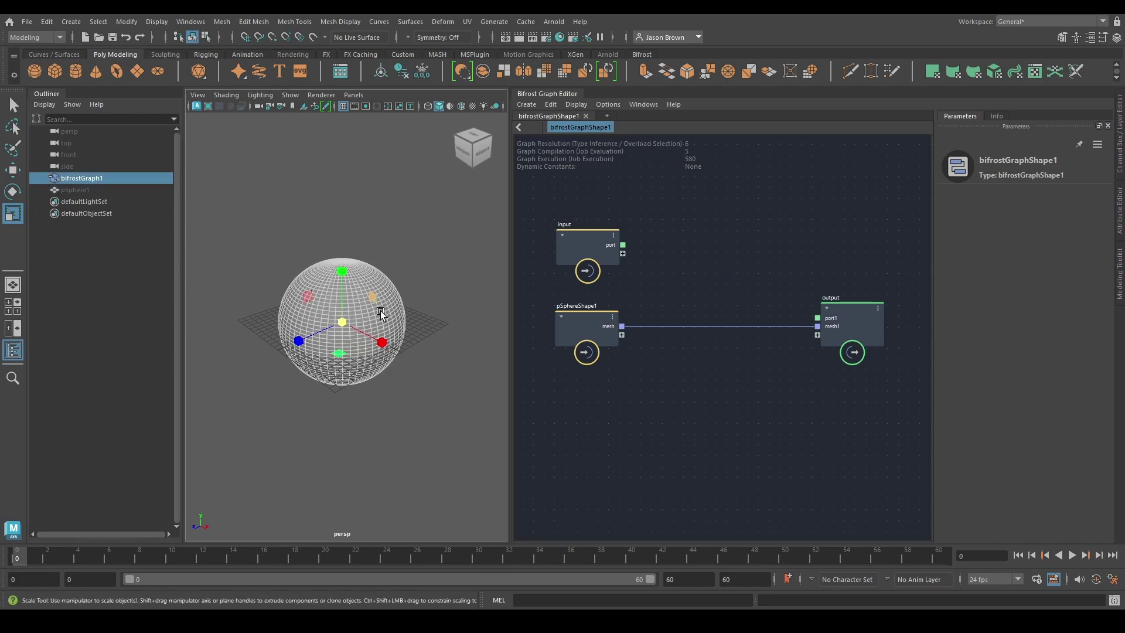
{"action": "left_click", "coordinate": [450, 315]}
{"action": "left_click", "coordinate": [375, 300]}
{"action": "scroll", "coordinate": [677, 416], "scroll_direction": "up", "scroll_amount": 2}
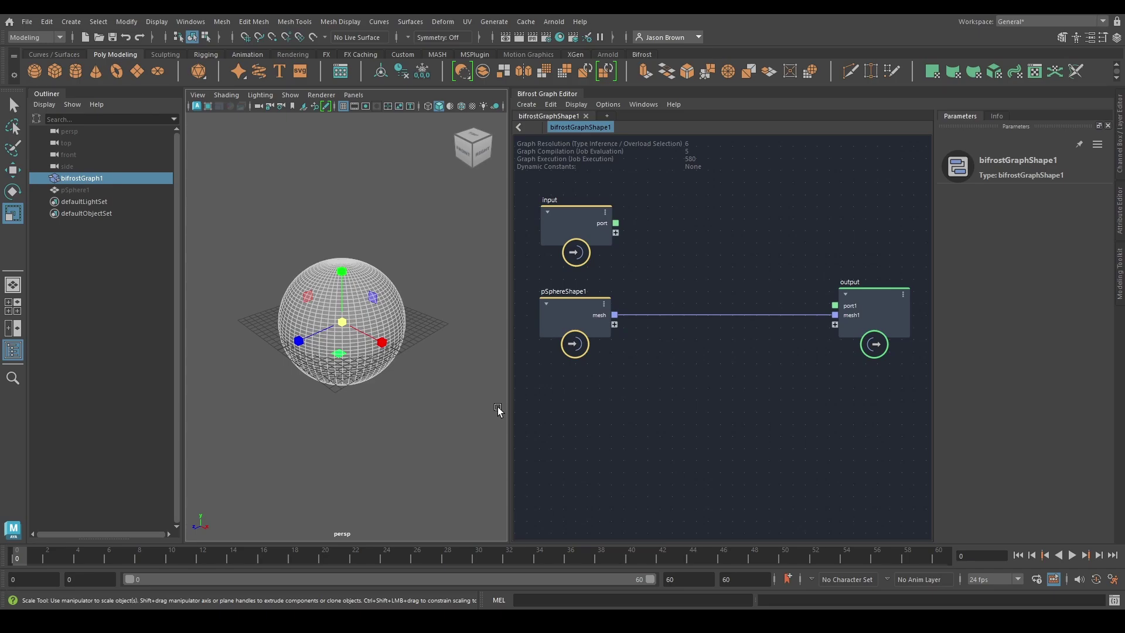
{"action": "left_click", "coordinate": [471, 392]}
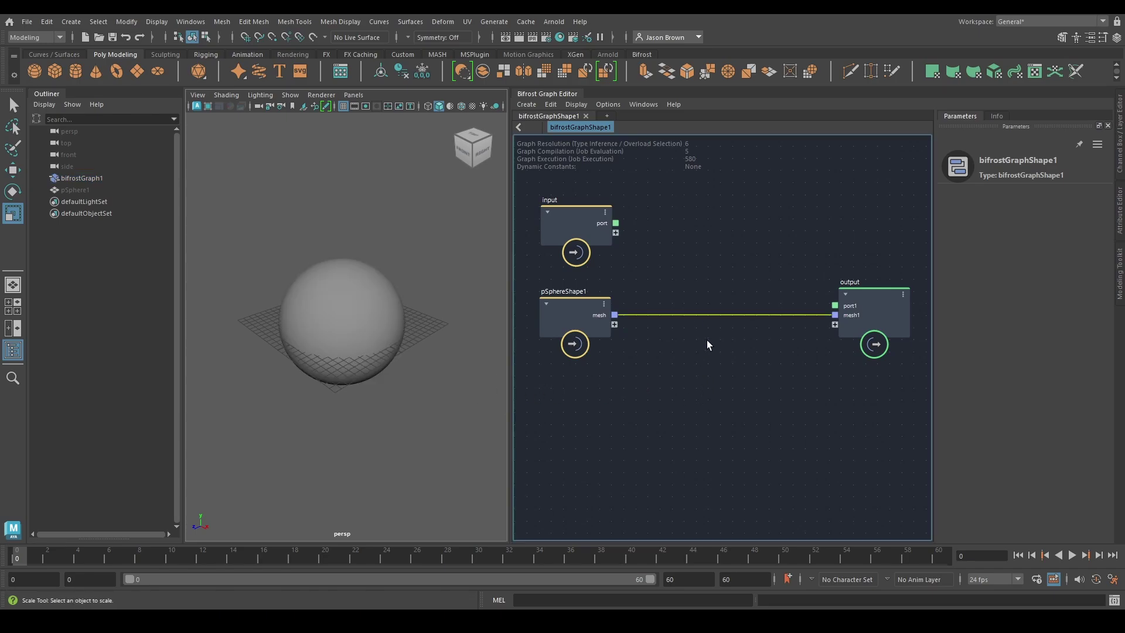
- Add a pass node and insert it into the connection between pSphereShape1 and output
{"action": "key", "text": "Tab"}
{"action": "type", "text": "pass"}
{"action": "key", "text": "Return"}
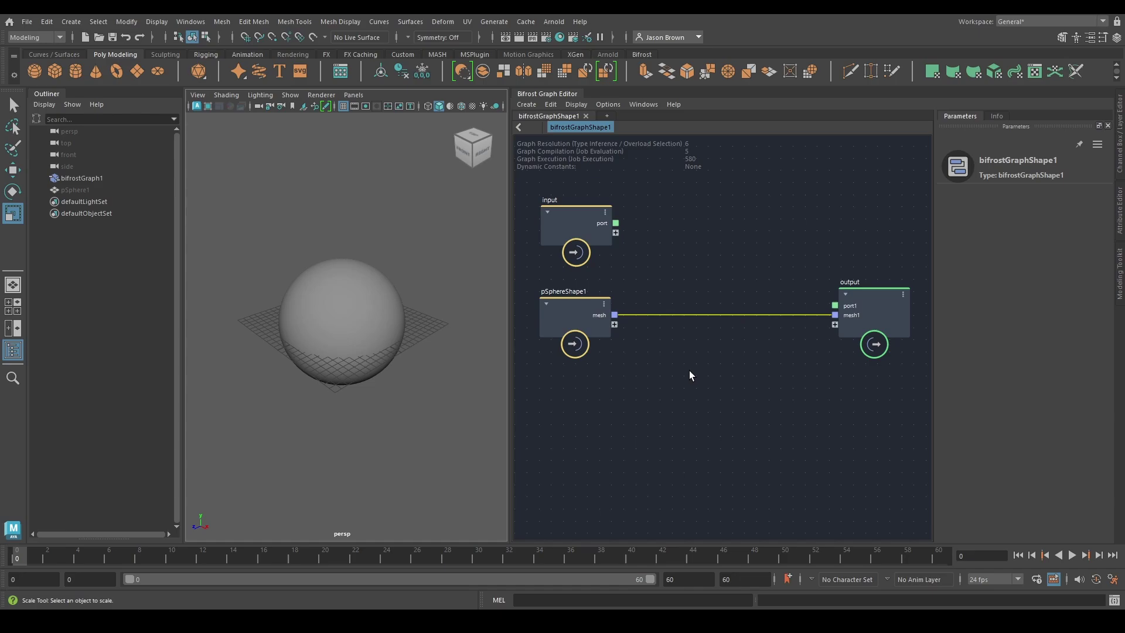
{"action": "left_click_drag", "start_coordinate": [728, 381], "coordinate": [723, 316]}
{"action": "middle_click_drag", "start_coordinate": [732, 396], "coordinate": [732, 389], "text": "alt"}
{"action": "left_click", "coordinate": [642, 392]}
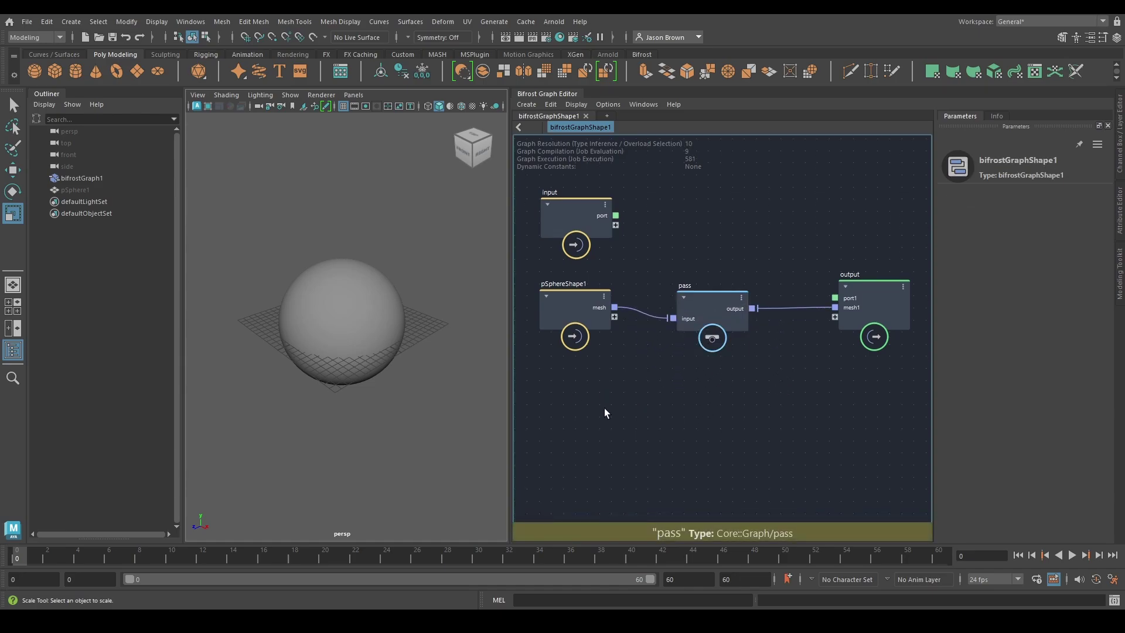
- Search the graph's node list for "pass", look through the matches and node categories, and close the search without adding a node
{"action": "key", "text": "Tab"}
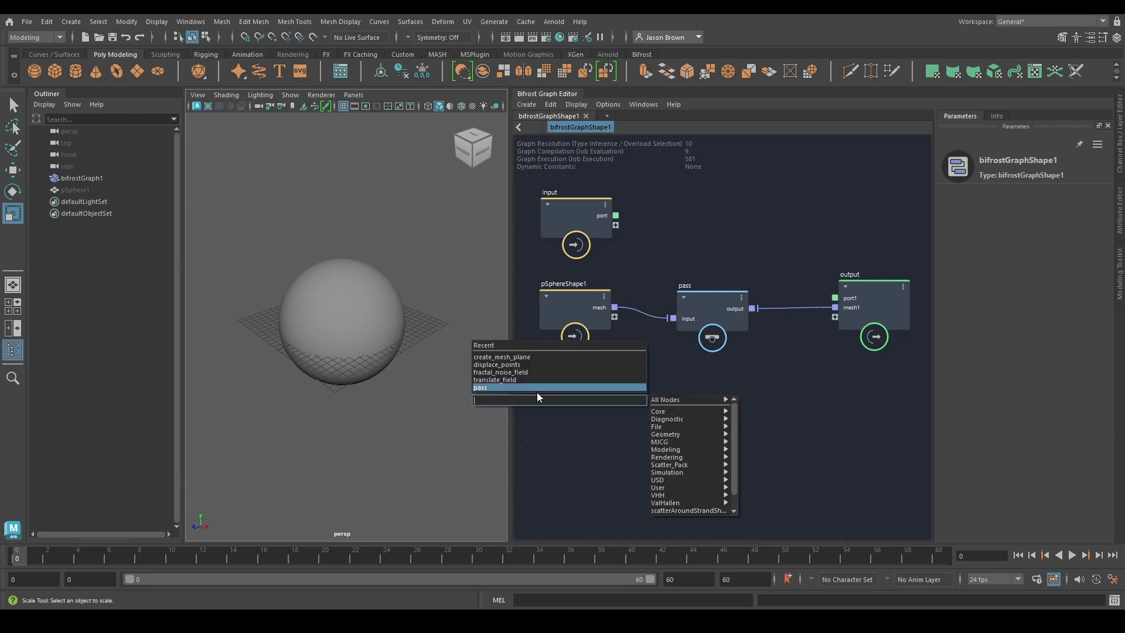
{"action": "type", "text": "pass"}
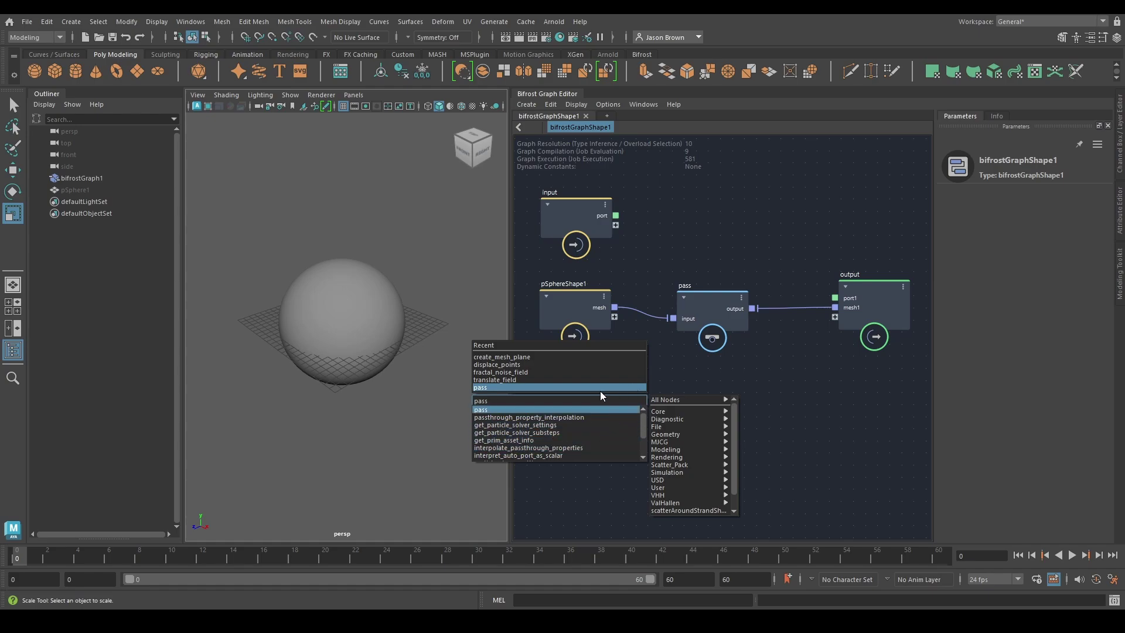
{"action": "scroll", "coordinate": [691, 469], "scroll_direction": "down", "scroll_amount": 2}
{"action": "mouse_move", "coordinate": [714, 460]}
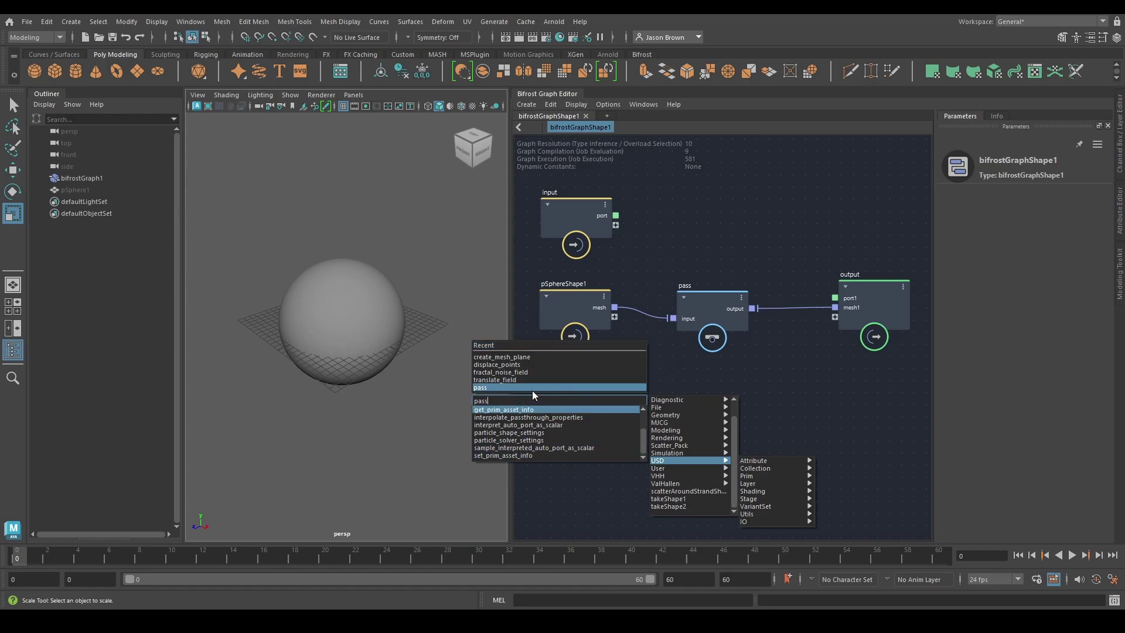
{"action": "key", "text": "Escape"}
- Browse the node categories, add a read_Alembic node from a search for "read", and delete it
{"action": "key", "text": "Tab"}
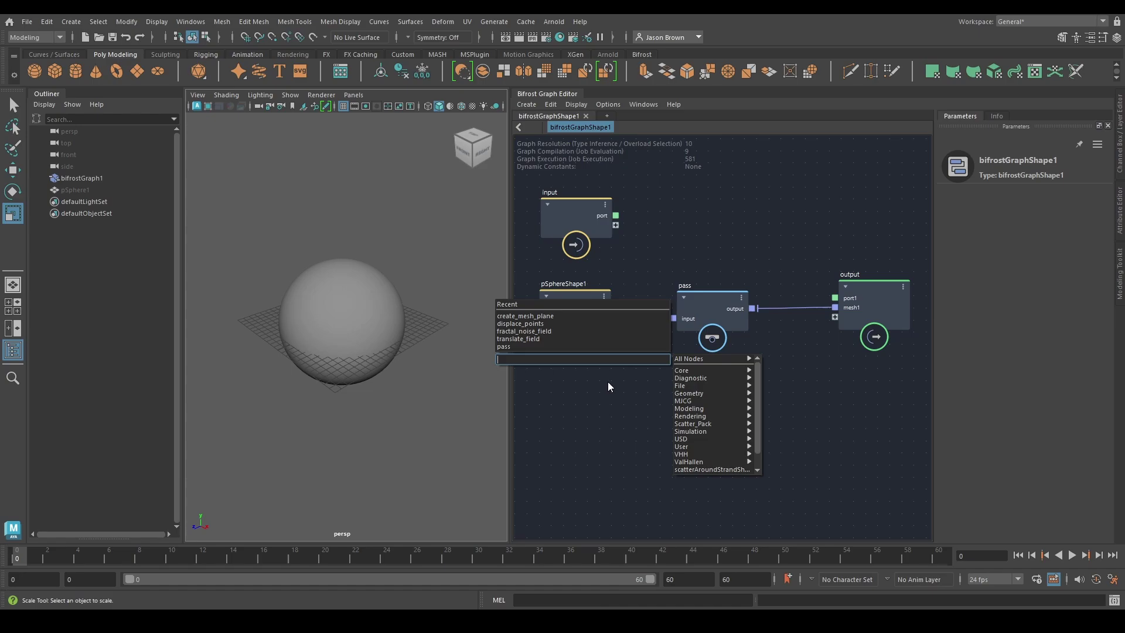
{"action": "mouse_move", "coordinate": [698, 357]}
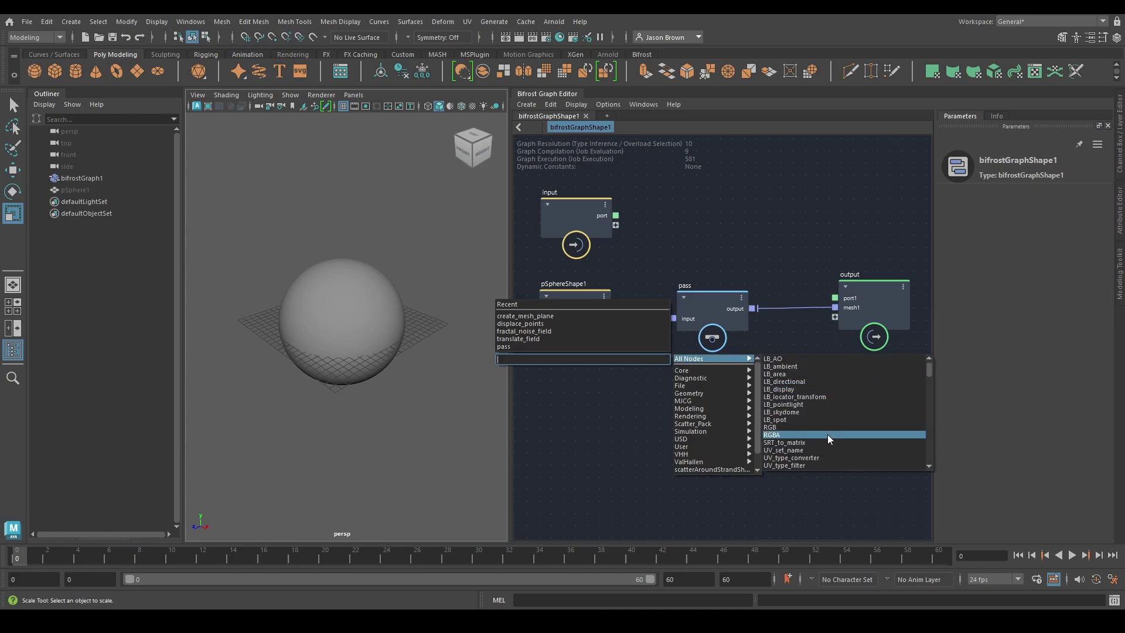
{"action": "mouse_move", "coordinate": [713, 378]}
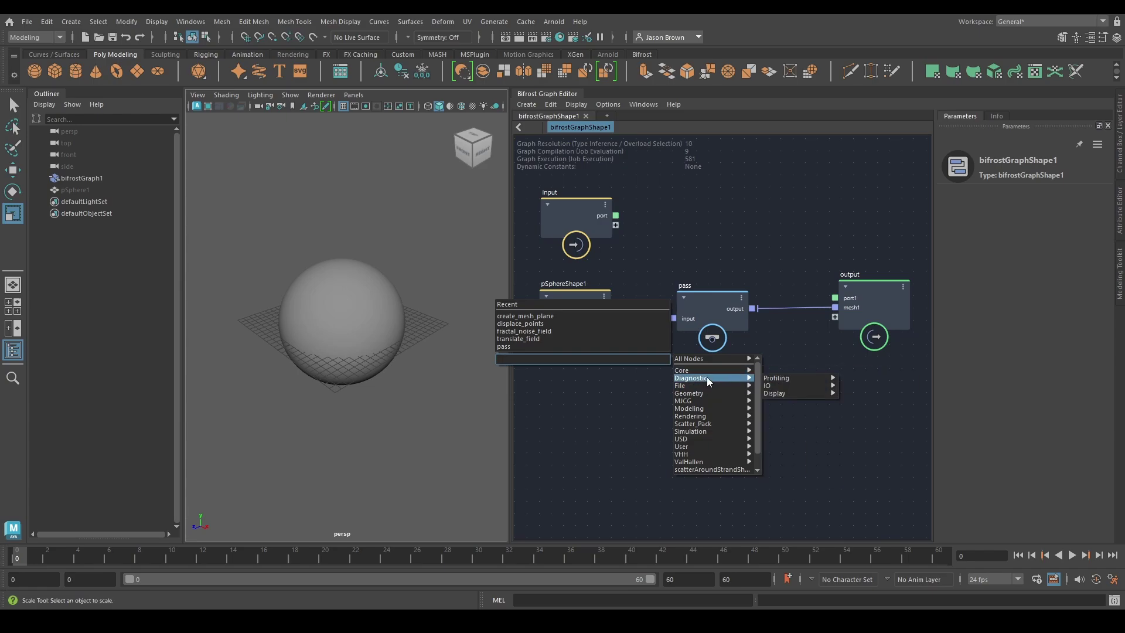
{"action": "mouse_move", "coordinate": [777, 379]}
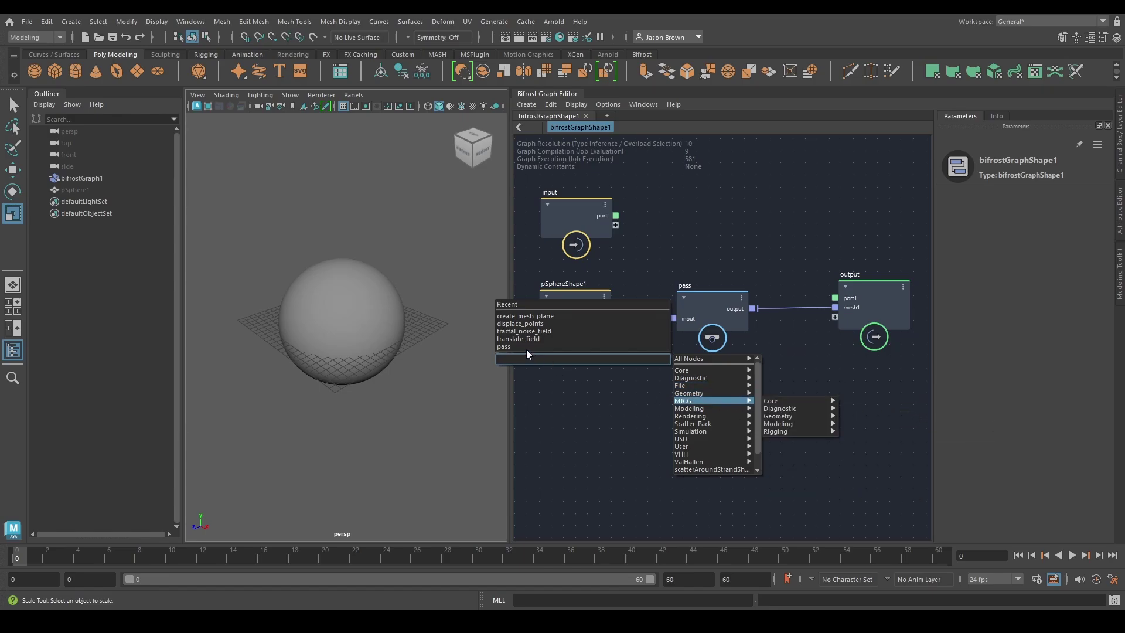
{"action": "type", "text": "read"}
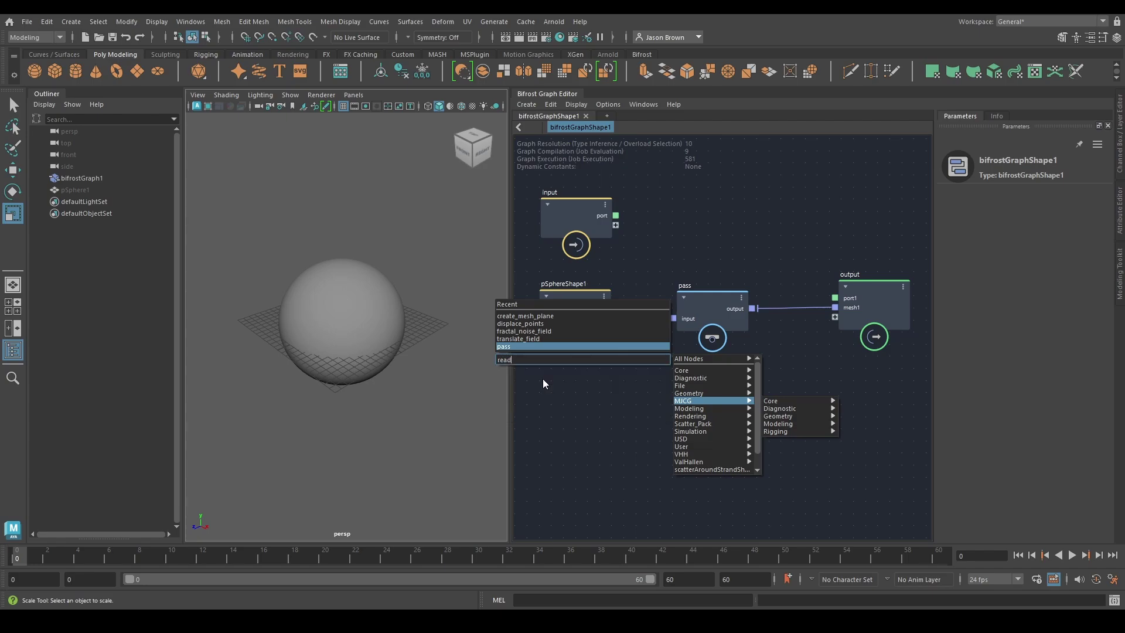
{"action": "left_click", "coordinate": [542, 378]}
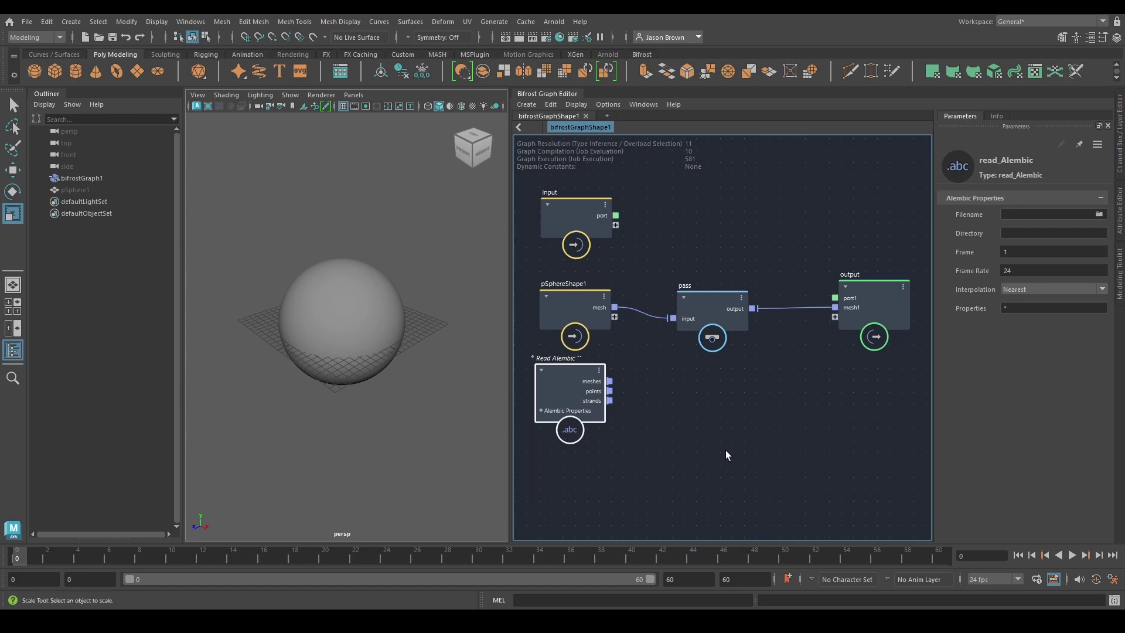
{"action": "key", "text": "Delete"}
- Move the input node out of the way and place pSphereShape1 and pass close together, leaving a wide gap before output
{"action": "left_click_drag", "start_coordinate": [623, 360], "coordinate": [569, 358]}
{"action": "middle_click_drag", "start_coordinate": [678, 395], "coordinate": [676, 375], "text": "alt"}
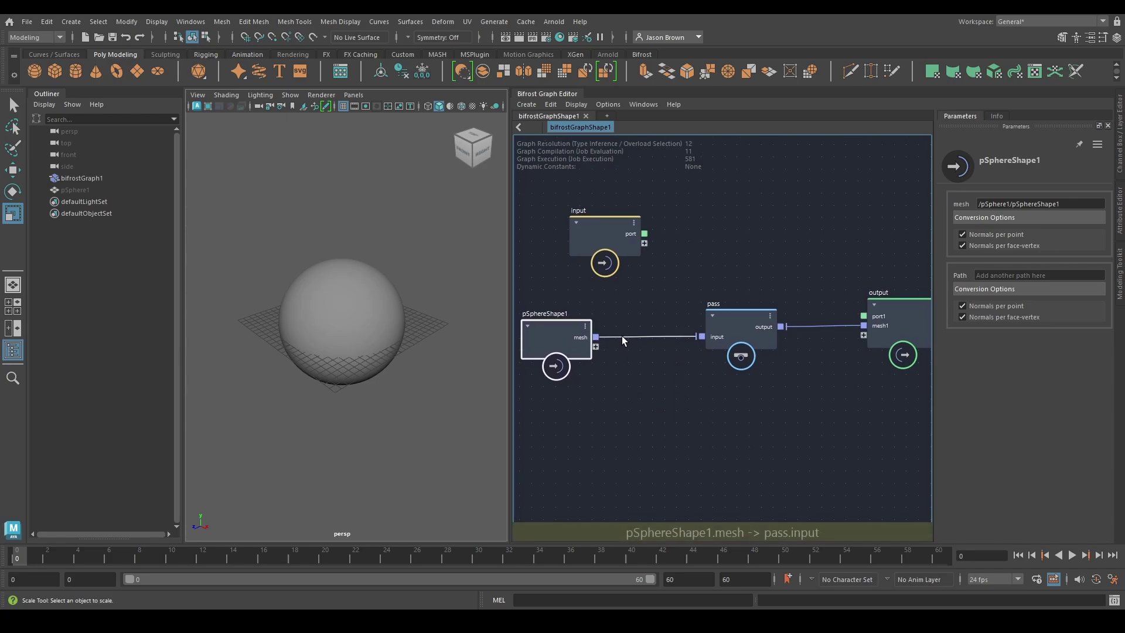
{"action": "scroll", "coordinate": [786, 341], "scroll_direction": "down", "scroll_amount": 2}
{"action": "scroll", "coordinate": [796, 368], "scroll_direction": "down", "scroll_amount": 1}
{"action": "middle_click_drag", "start_coordinate": [780, 387], "coordinate": [747, 388], "text": "alt"}
{"action": "left_click_drag", "start_coordinate": [663, 269], "coordinate": [507, 204]}
{"action": "middle_click_drag", "start_coordinate": [657, 370], "coordinate": [690, 337], "text": "alt"}
{"action": "left_click_drag", "start_coordinate": [618, 298], "coordinate": [583, 307]}
{"action": "left_click_drag", "start_coordinate": [764, 291], "coordinate": [684, 289]}
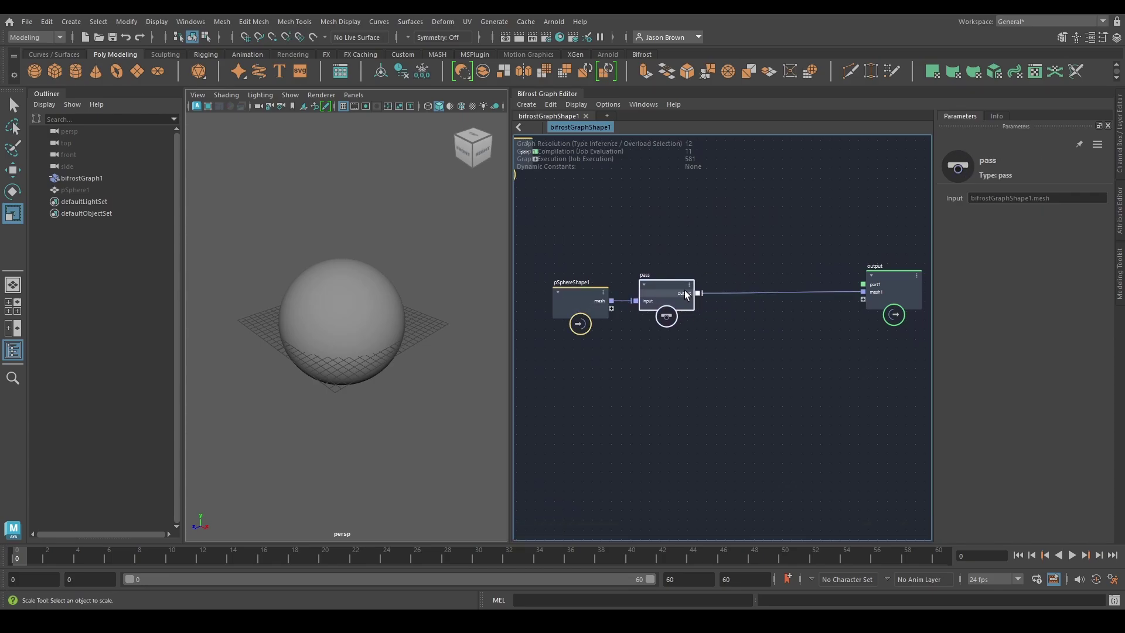
- Pull a connection from pSphereShape1's mesh port and search the node list with the abbreviations "getpopo", "gpp" and "gpopo"
{"action": "left_click_drag", "start_coordinate": [611, 301], "coordinate": [652, 413]}
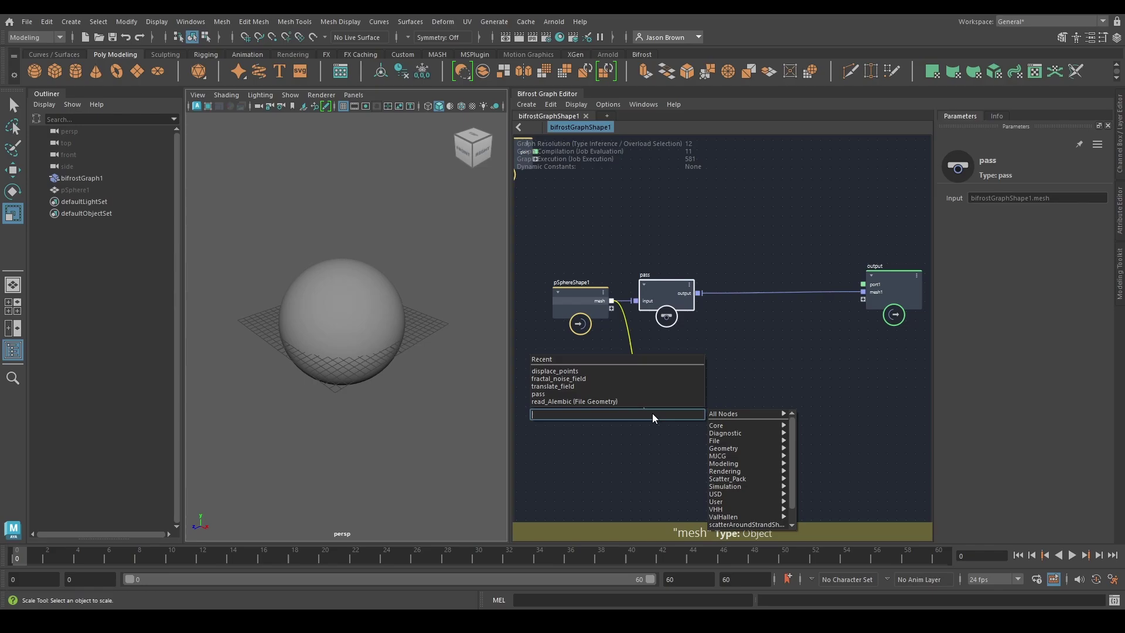
{"action": "type", "text": "getpo"}
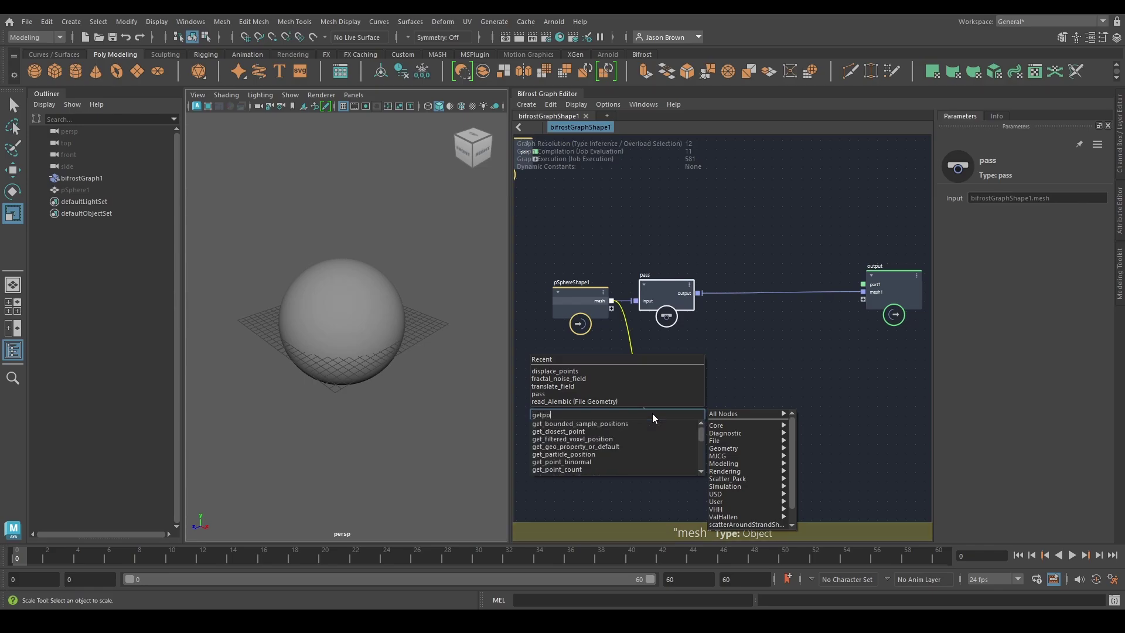
{"action": "type", "text": "po"}
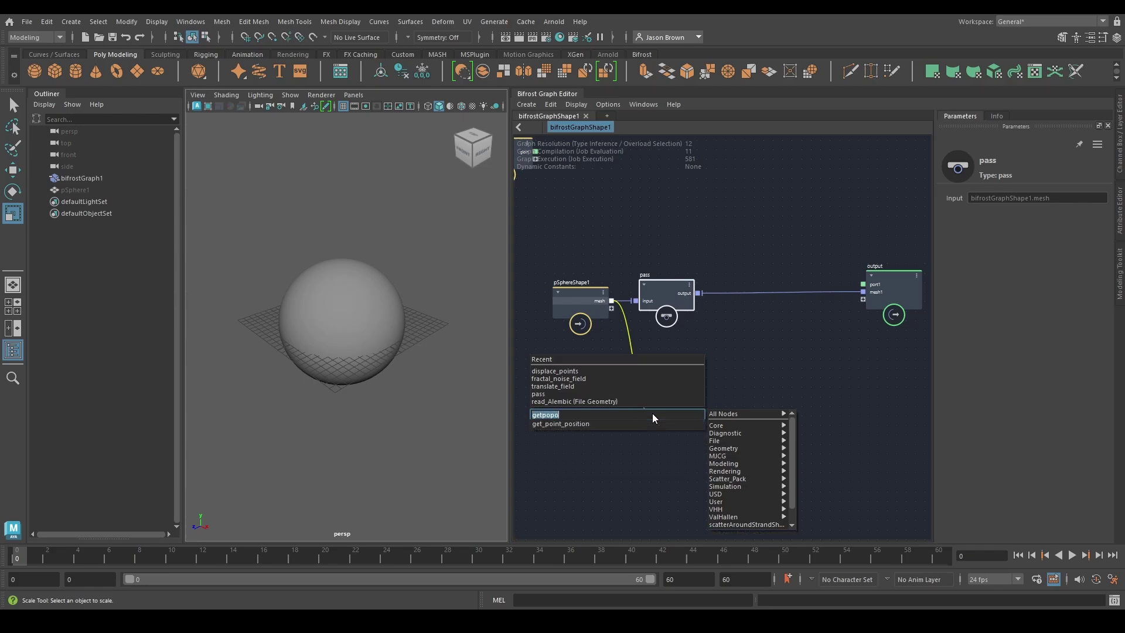
{"action": "type", "text": "gpp"}
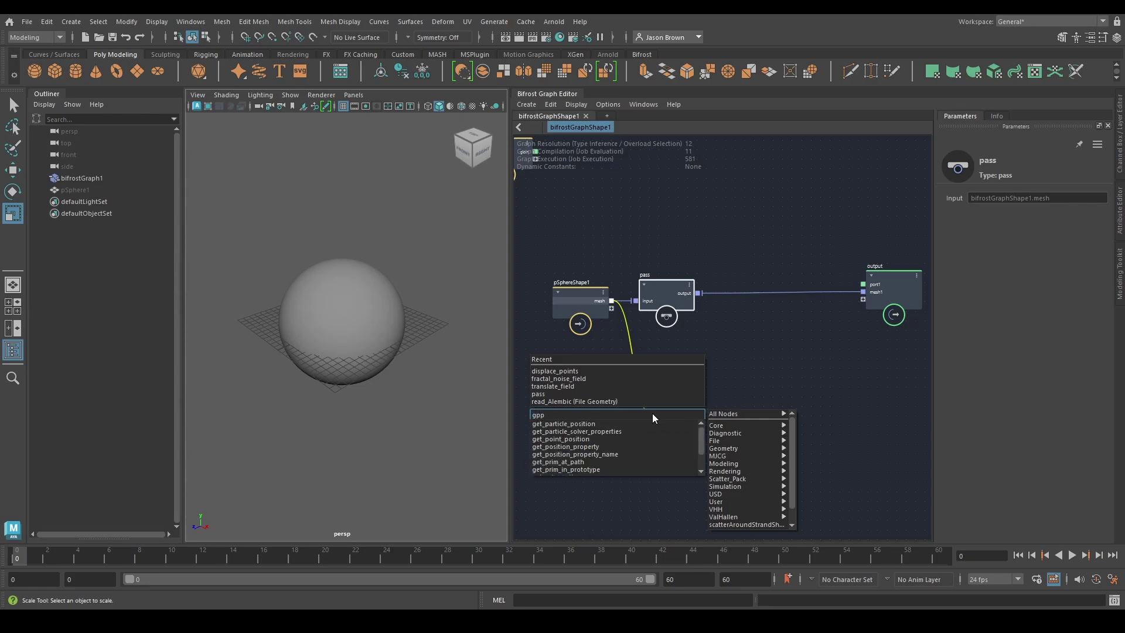
{"action": "key", "text": "BackSpace"}
{"action": "key", "text": "BackSpace"}
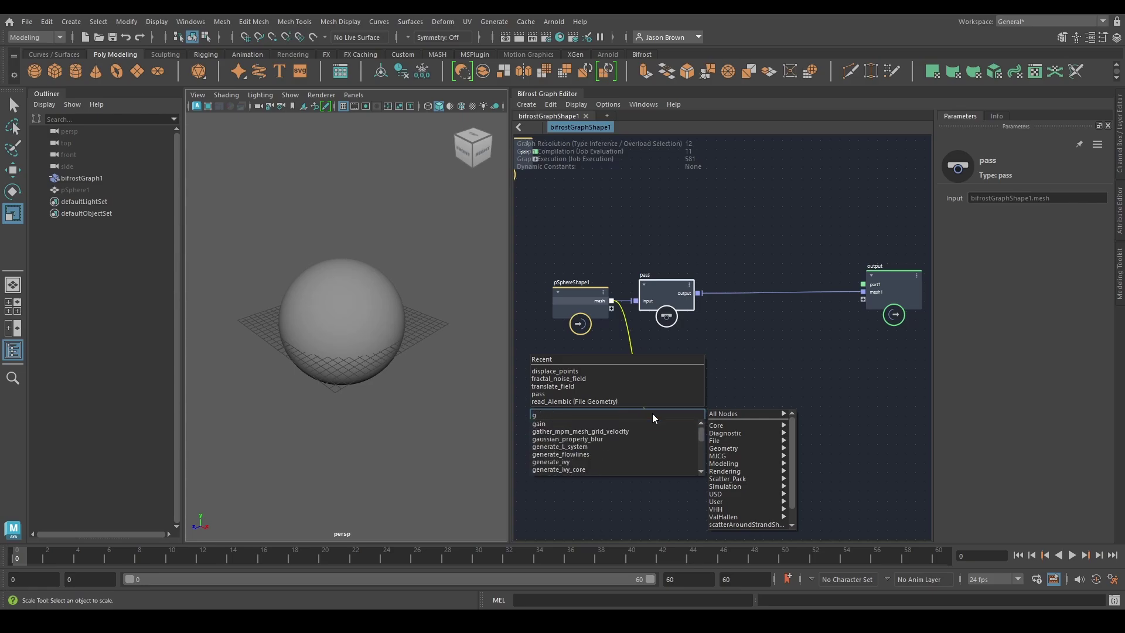
{"action": "type", "text": "popo"}
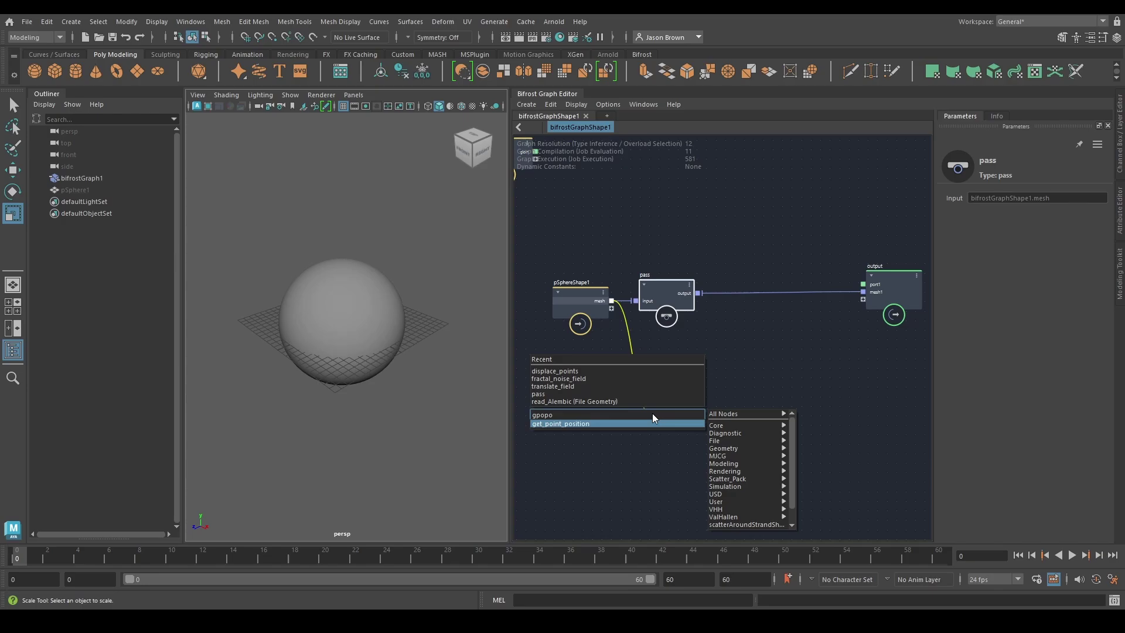
- Search the node list for "get-point" and for "get_point" to compare the spellings
{"action": "key", "text": "ctrl+a"}
{"action": "type", "text": "get-p"}
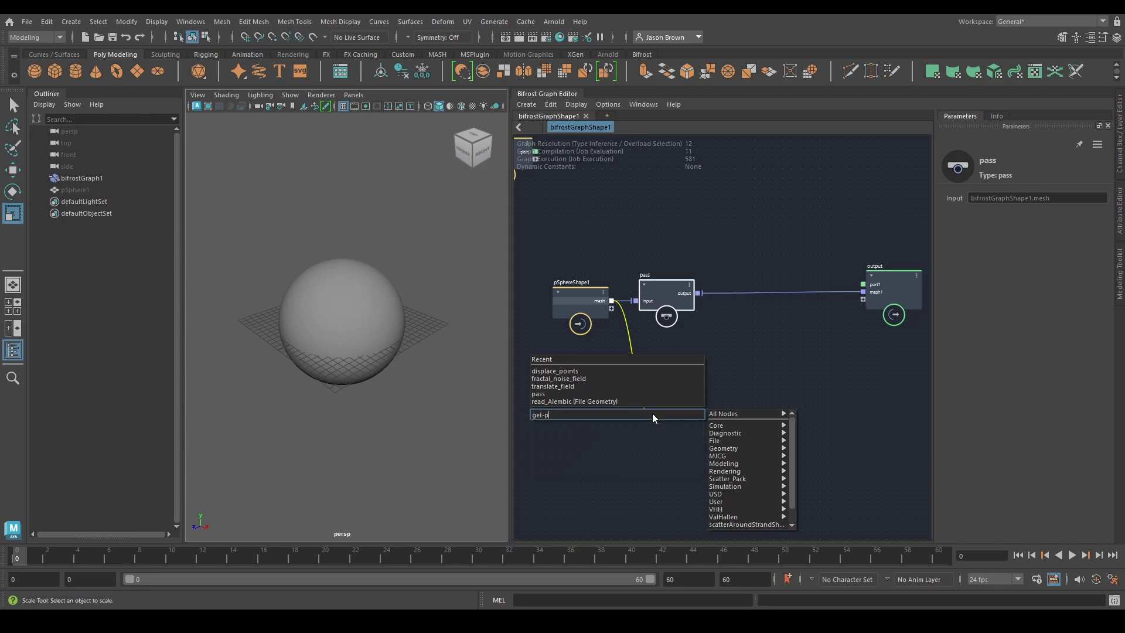
{"action": "type", "text": "oint"}
{"action": "key", "text": "BackSpace"}
{"action": "key", "text": "BackSpace"}
{"action": "key", "text": "BackSpace"}
{"action": "key", "text": "BackSpace"}
{"action": "key", "text": "BackSpace"}
{"action": "key", "text": "BackSpace"}
{"action": "type", "text": "_point"}
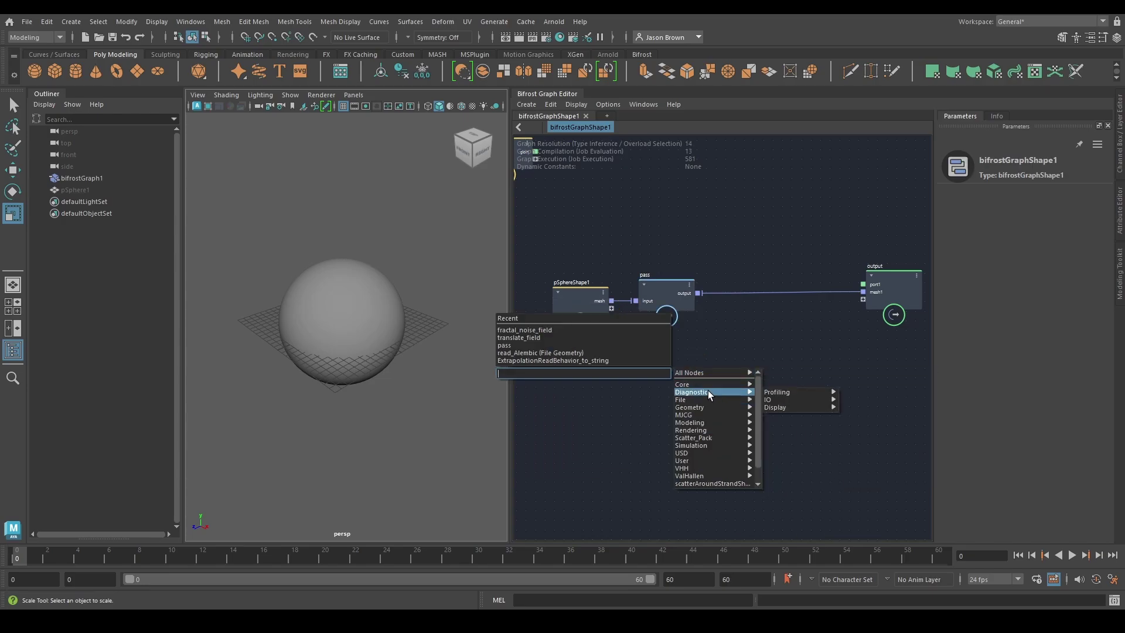
- Add an unconnected get_point_position node from the Geometry Properties category and place it below the pass node
{"action": "mouse_move", "coordinate": [704, 407]}
{"action": "mouse_move", "coordinate": [778, 409]}
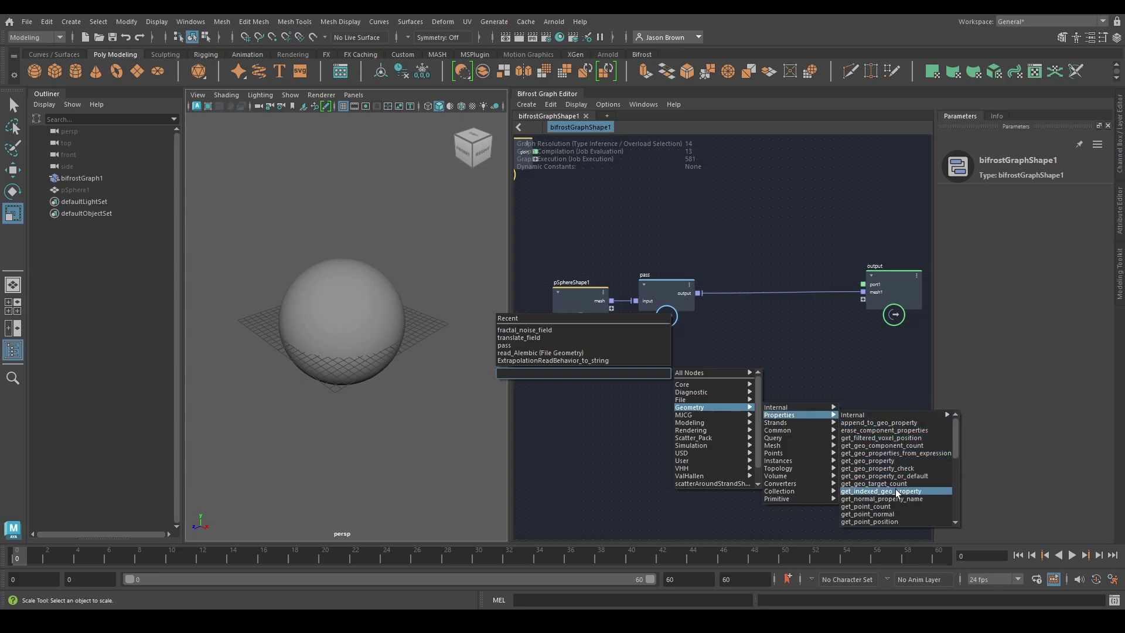
{"action": "left_click", "coordinate": [896, 520]}
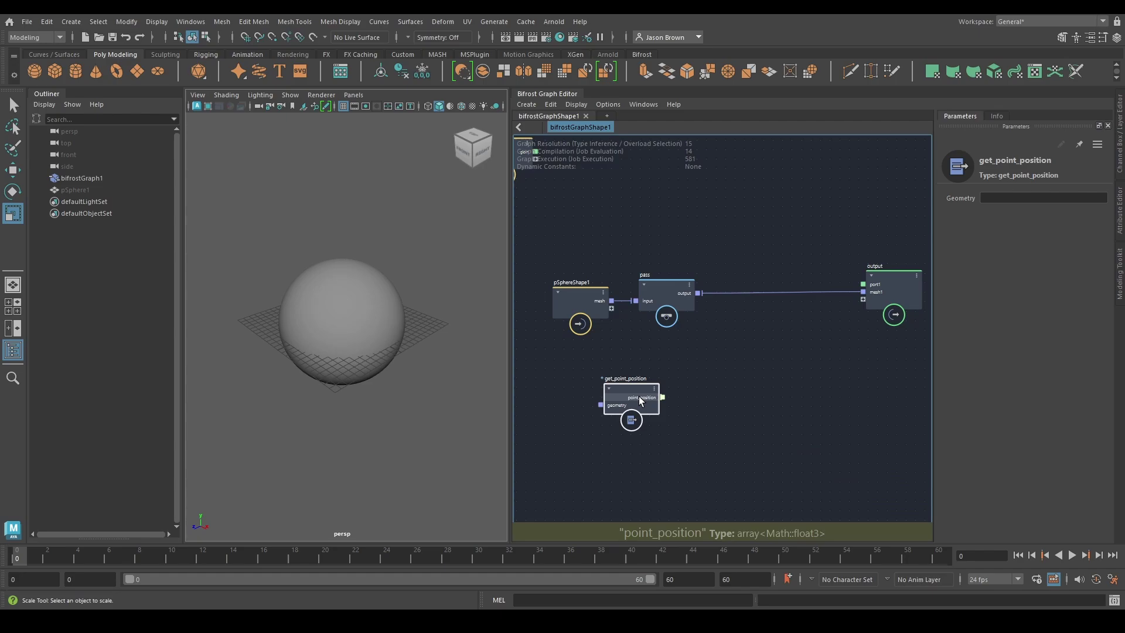
{"action": "left_click_drag", "start_coordinate": [640, 401], "coordinate": [675, 368]}
{"action": "middle_click_drag", "start_coordinate": [732, 364], "coordinate": [757, 376]}
{"action": "left_click", "coordinate": [375, 322]}
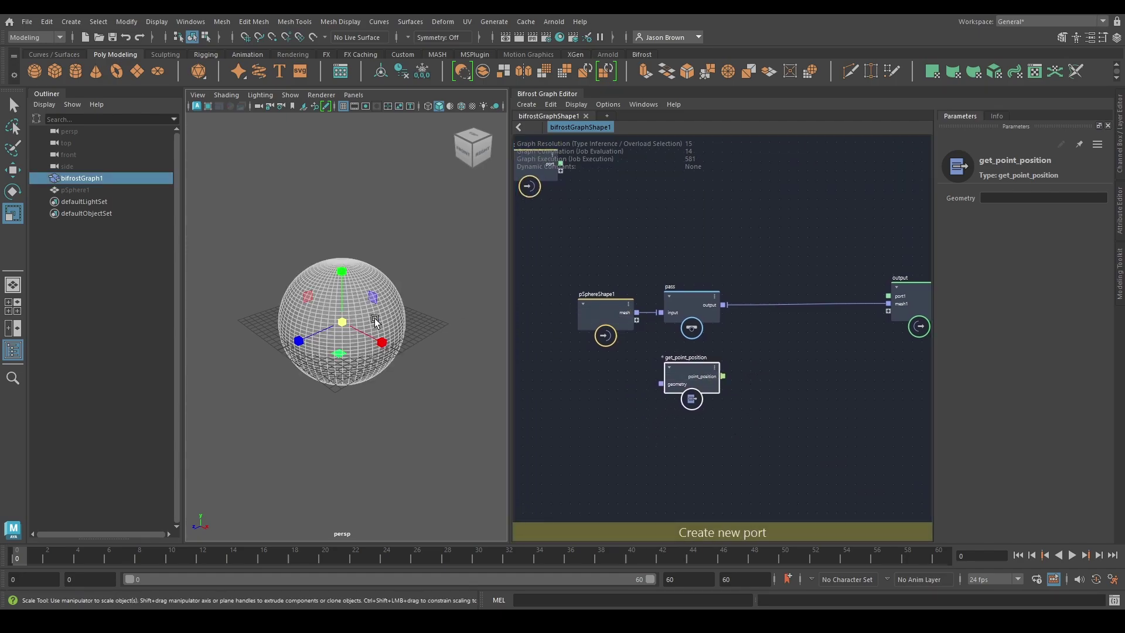
{"action": "left_click", "coordinate": [467, 404]}
- Connect pSphereShape1's mesh port to get_point_position's geometry port, and undo the connection
{"action": "scroll", "coordinate": [707, 429], "scroll_direction": "up", "scroll_amount": 2}
{"action": "middle_click_drag", "start_coordinate": [713, 423], "coordinate": [719, 416], "text": "alt"}
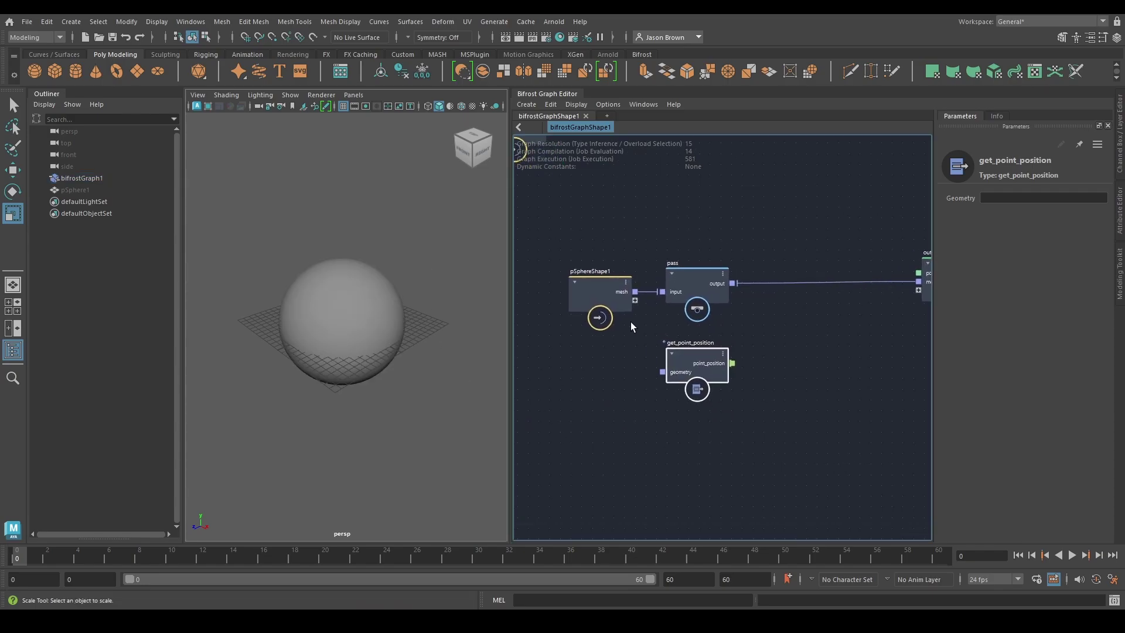
{"action": "left_click_drag", "start_coordinate": [634, 293], "coordinate": [662, 372]}
{"action": "key", "text": "ctrl+z"}
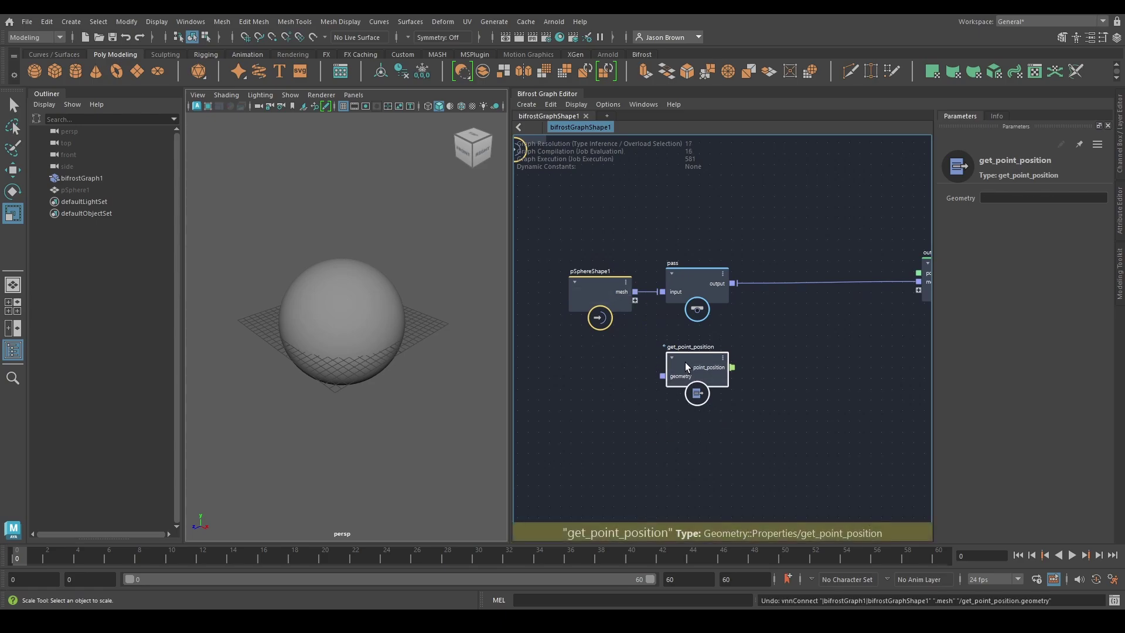
- Try inserting get_point_position into the connection between pass and output, undo the insertion, and delete the node
{"action": "left_click_drag", "start_coordinate": [684, 362], "coordinate": [778, 283]}
{"action": "key", "text": "f"}
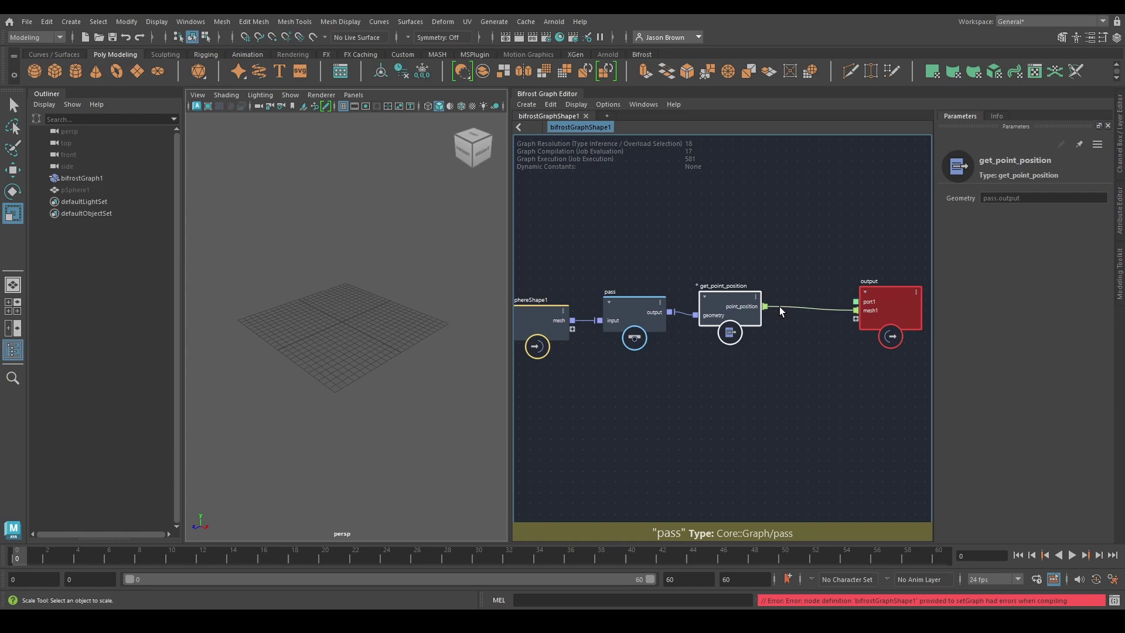
{"action": "key", "text": "ctrl+z"}
{"action": "left_click_drag", "start_coordinate": [736, 317], "coordinate": [630, 384]}
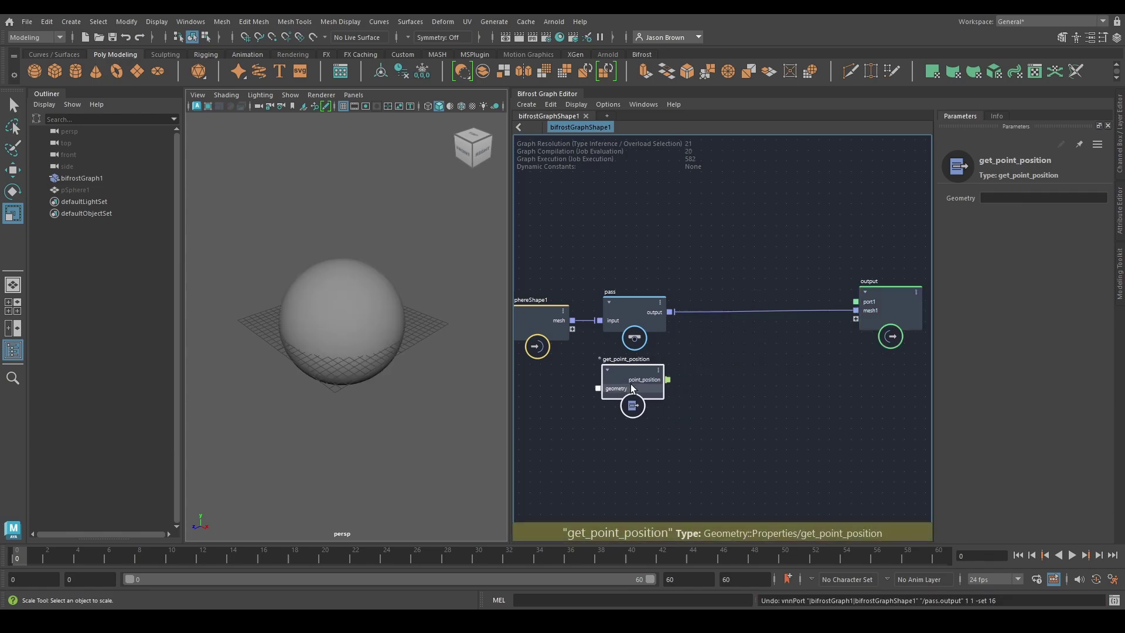
{"action": "middle_click_drag", "start_coordinate": [669, 395], "coordinate": [756, 389]}
{"action": "key", "text": "Delete"}
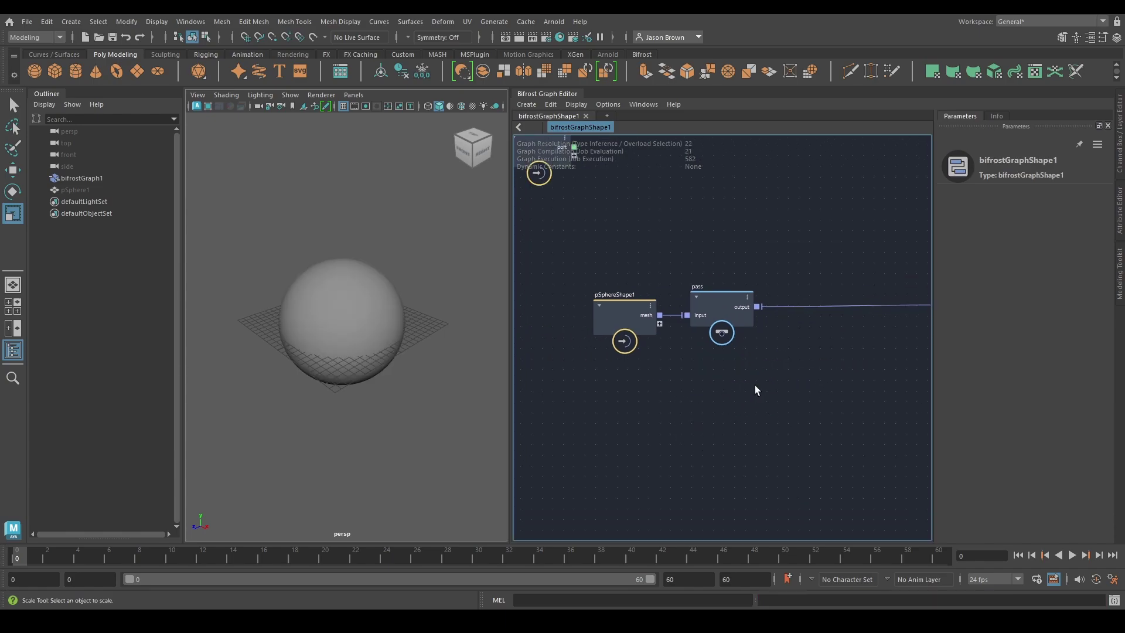
- Add a get_point_position node fed by pSphereShape1's mesh port, using a search for "getpo"
{"action": "left_click_drag", "start_coordinate": [660, 315], "coordinate": [690, 388]}
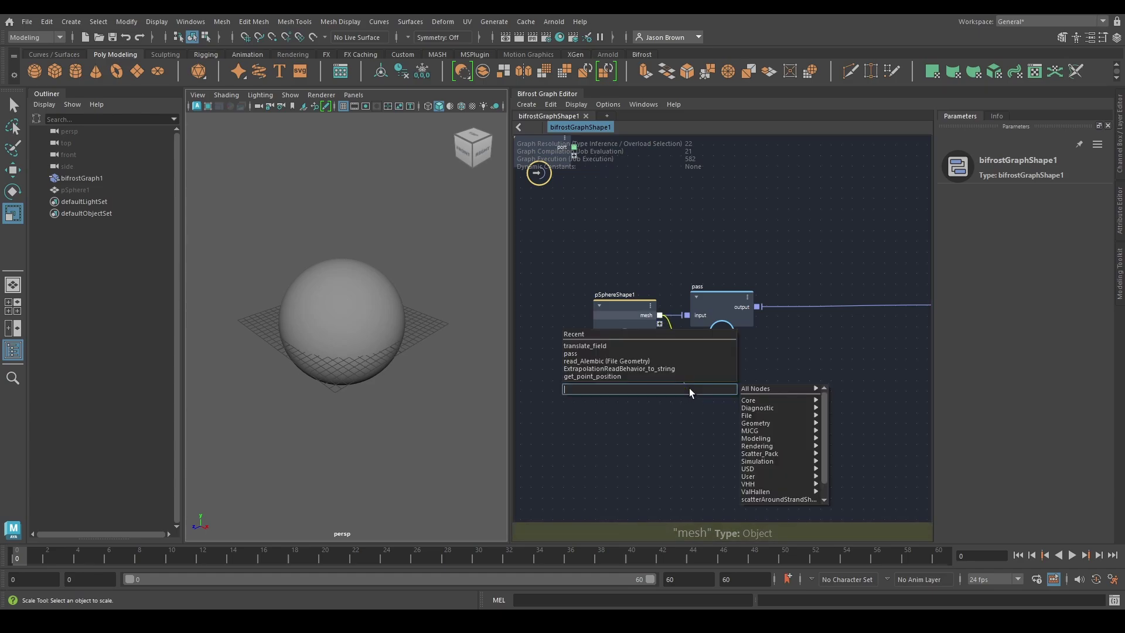
{"action": "type", "text": "getpo"}
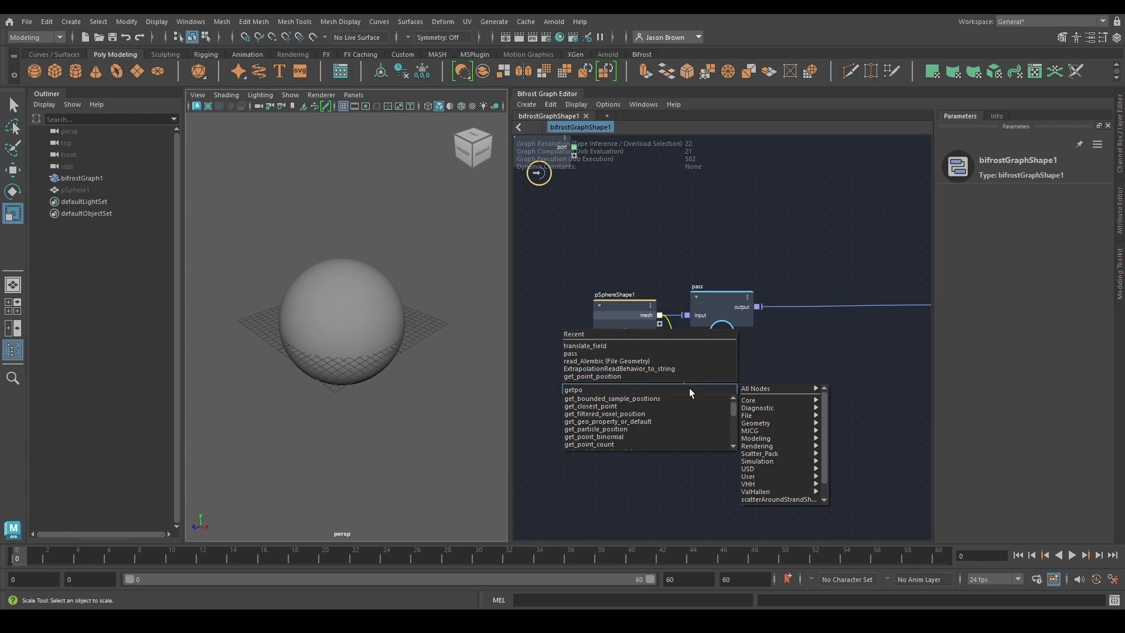
{"action": "scroll", "coordinate": [635, 434], "scroll_direction": "down", "scroll_amount": 2}
{"action": "left_click", "coordinate": [637, 438]}
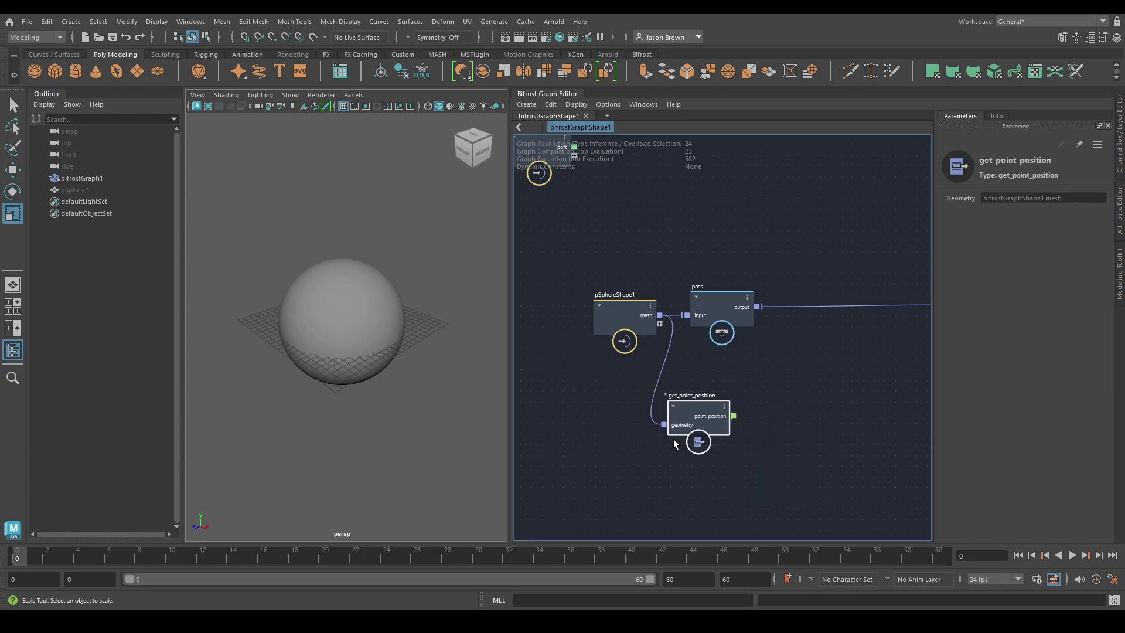
- Shift pSphereShape1 slightly away from pass and align get_point_position directly below the pass node
{"action": "left_click_drag", "start_coordinate": [701, 425], "coordinate": [747, 399]}
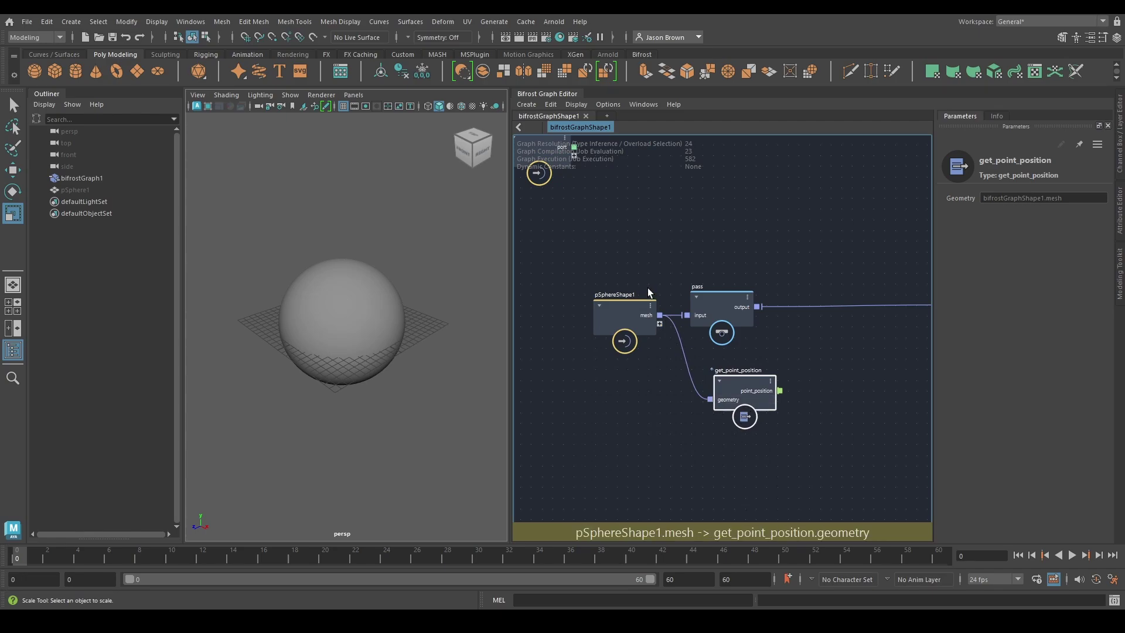
{"action": "middle_click_drag", "start_coordinate": [668, 385], "coordinate": [705, 391]}
{"action": "left_click_drag", "start_coordinate": [665, 329], "coordinate": [653, 328]}
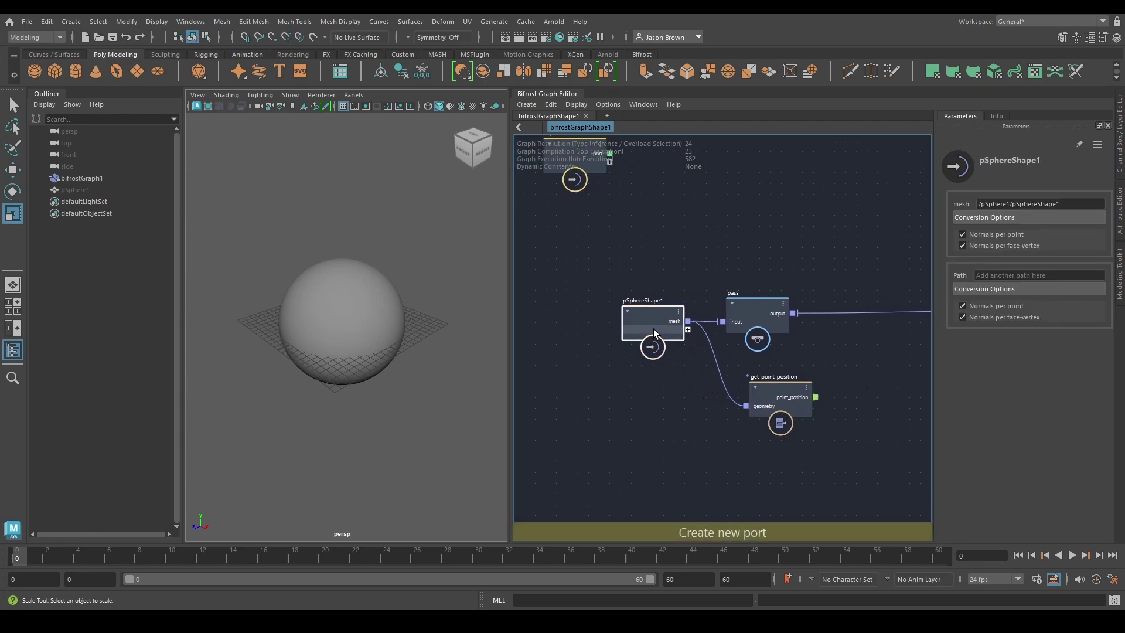
{"action": "middle_click_drag", "start_coordinate": [708, 411], "coordinate": [654, 375]}
{"action": "left_click_drag", "start_coordinate": [712, 364], "coordinate": [689, 367]}
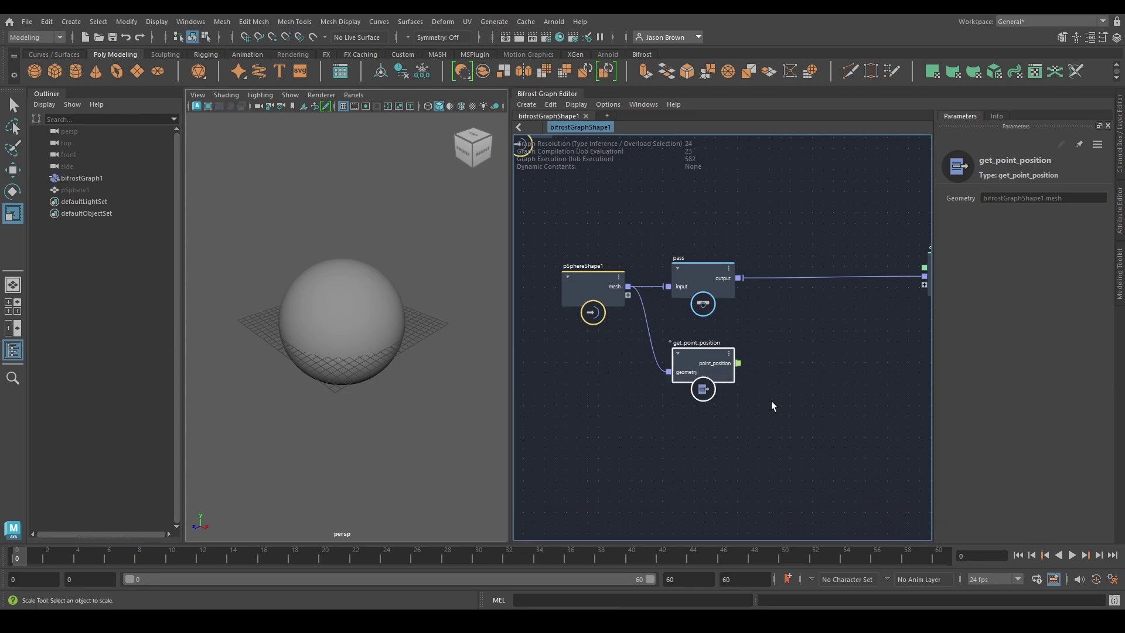
- Examine get_point_position's geometry and point_position ports up close and compare them with the pass node's ports
{"action": "scroll", "coordinate": [772, 401], "scroll_direction": "up", "scroll_amount": 1}
{"action": "mouse_move", "coordinate": [771, 401]}
{"action": "middle_mouse_down"}
{"action": "mouse_move", "coordinate": [729, 422]}
{"action": "mouse_move", "coordinate": [766, 409]}
{"action": "middle_mouse_up"}
{"action": "scroll", "coordinate": [725, 414], "scroll_direction": "up", "scroll_amount": 1}
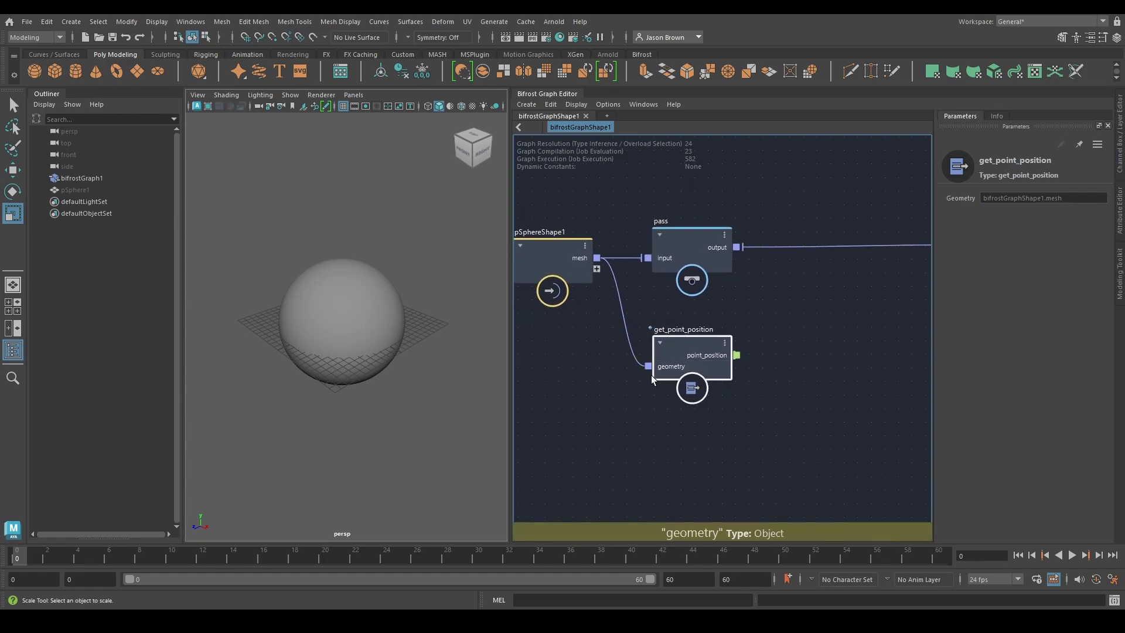
{"action": "middle_click_drag", "start_coordinate": [813, 393], "coordinate": [770, 398]}
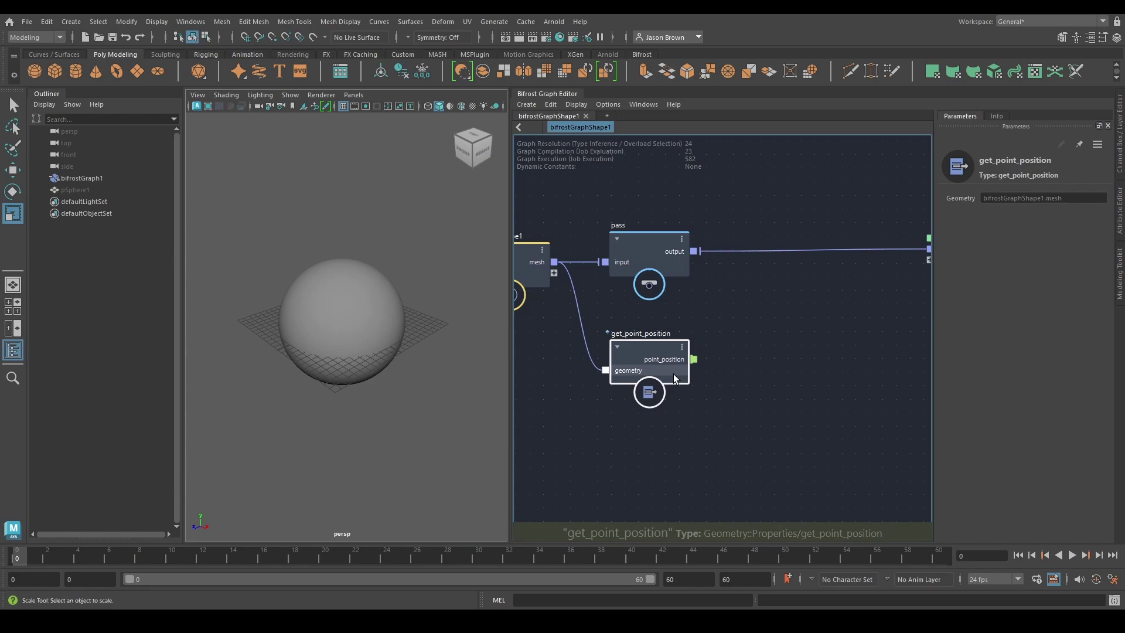
{"action": "scroll", "coordinate": [724, 370], "scroll_direction": "up", "scroll_amount": 3}
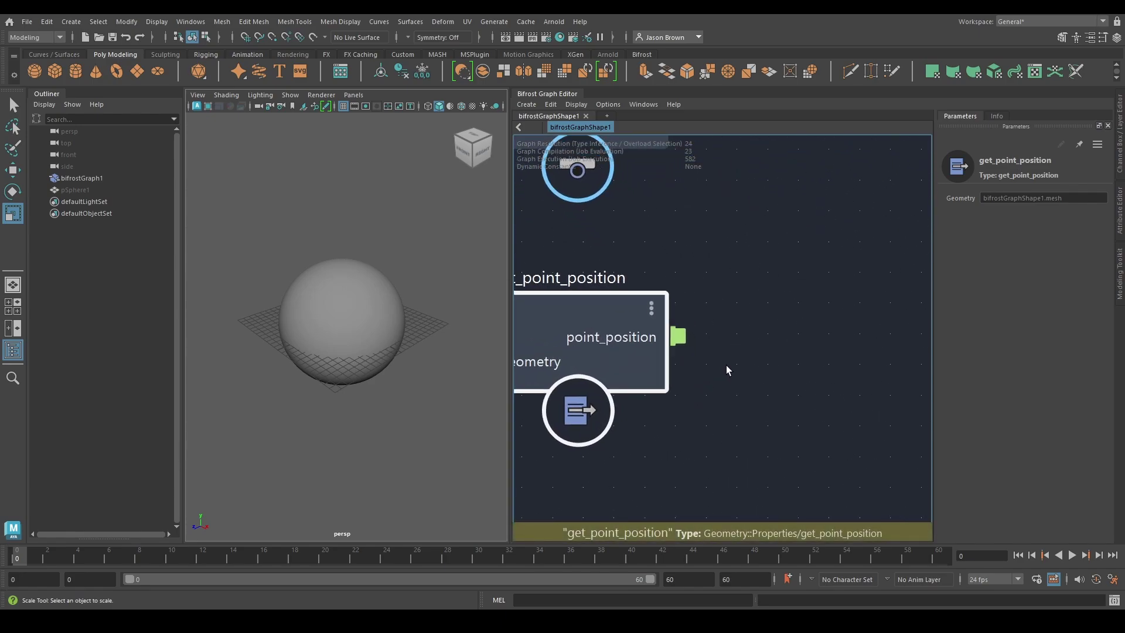
{"action": "middle_click_drag", "start_coordinate": [721, 368], "coordinate": [745, 399]}
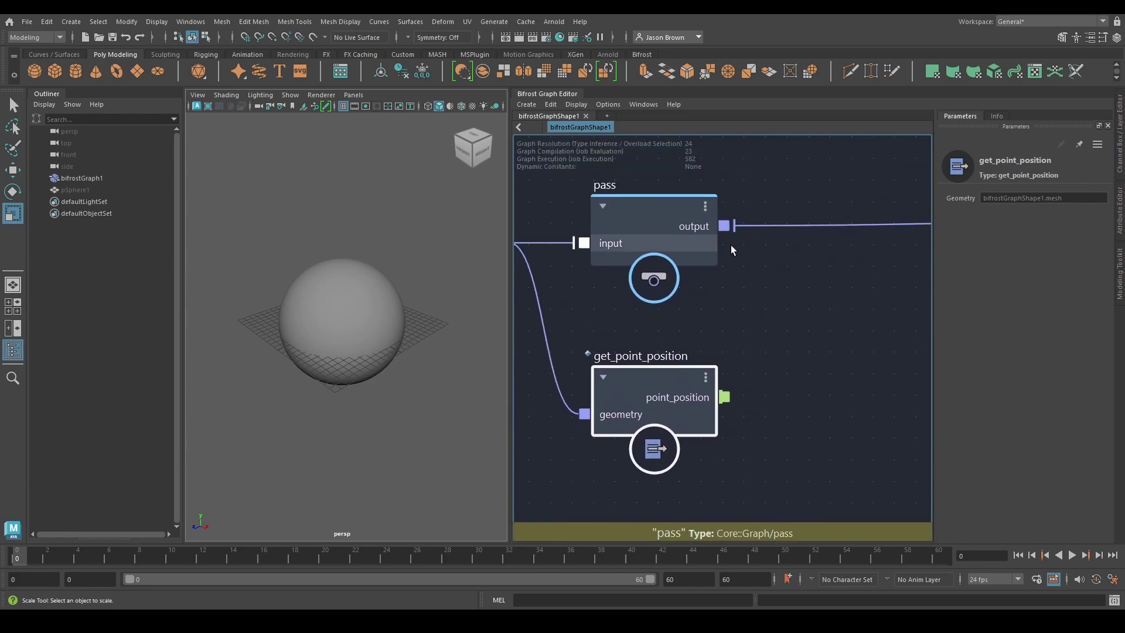
{"action": "middle_click_drag", "start_coordinate": [737, 314], "coordinate": [763, 275]}
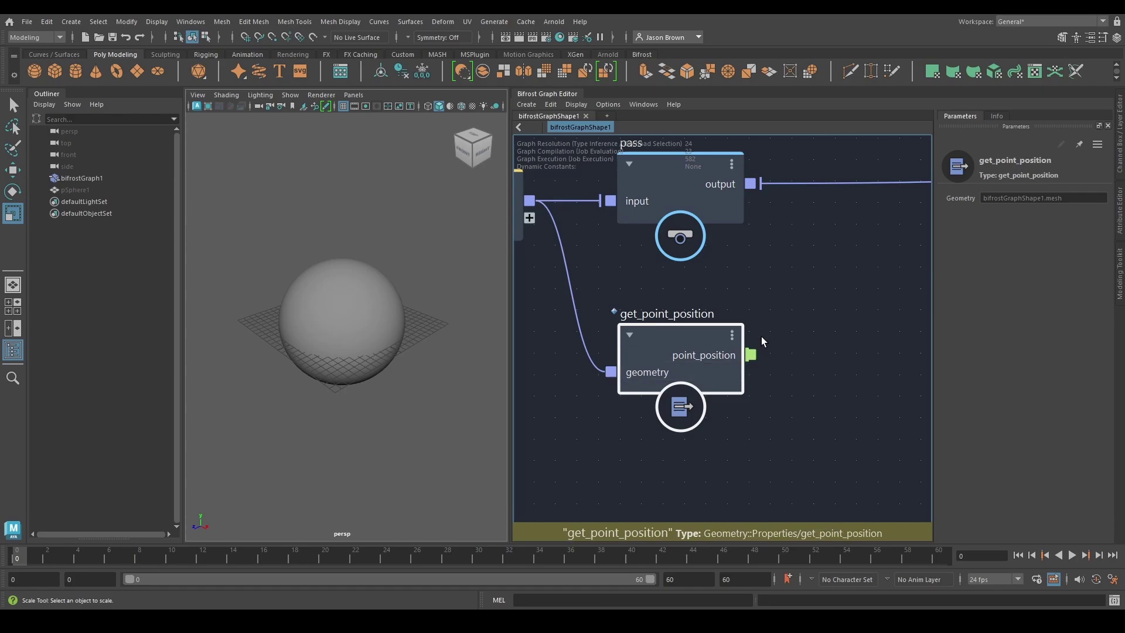
- Connect get_point_position's point_position port to a new port on the output node
{"action": "scroll", "coordinate": [770, 328], "scroll_direction": "down", "scroll_amount": 1}
{"action": "middle_click_drag", "start_coordinate": [799, 377], "coordinate": [776, 382], "text": "alt"}
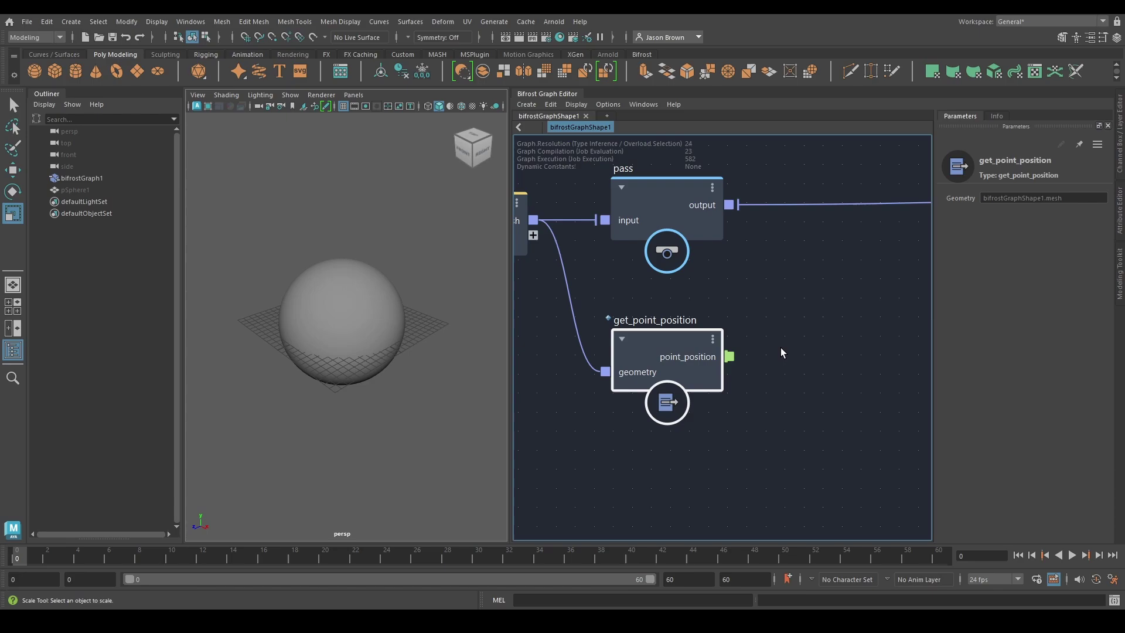
{"action": "scroll", "coordinate": [786, 351], "scroll_direction": "down", "scroll_amount": 1}
{"action": "middle_click_drag", "start_coordinate": [798, 368], "coordinate": [813, 381]}
{"action": "middle_click_drag", "start_coordinate": [778, 338], "coordinate": [676, 361]}
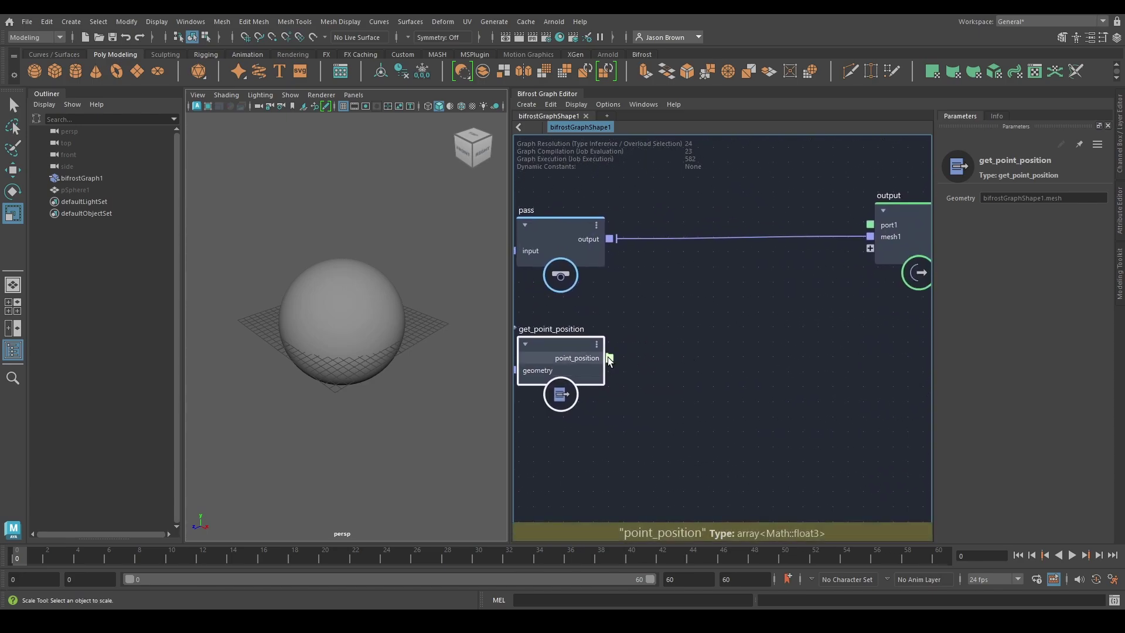
{"action": "left_click_drag", "start_coordinate": [610, 357], "coordinate": [870, 248]}
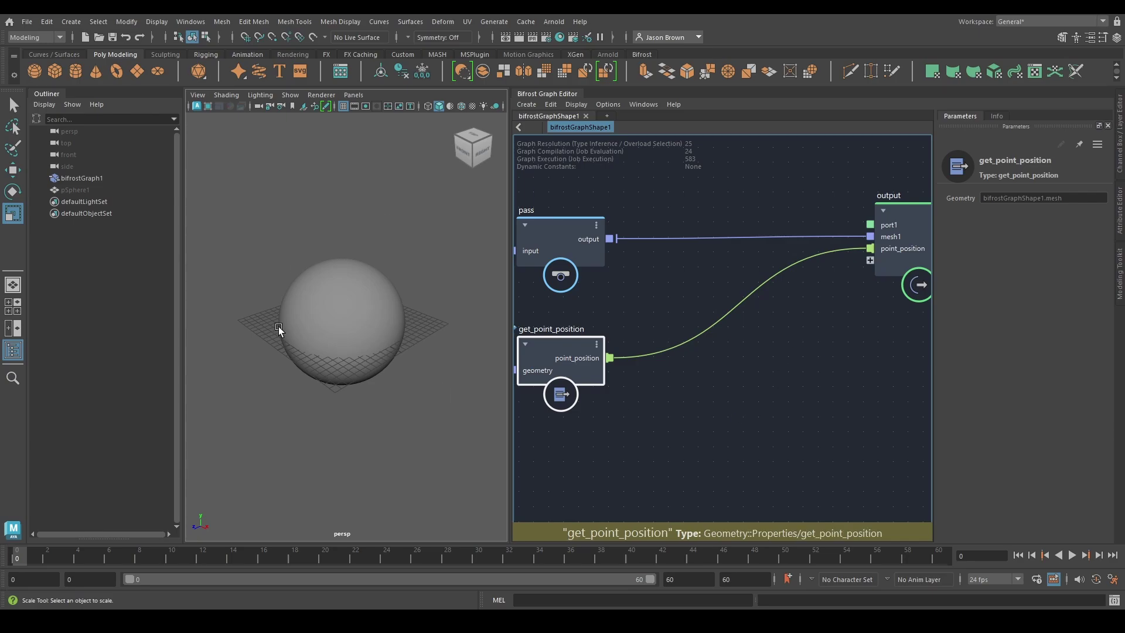
- Open the Node Editor, load bifrostGraph1 into it, and display all attributes of its shape node
{"action": "middle_click_drag", "start_coordinate": [695, 389], "coordinate": [697, 399]}
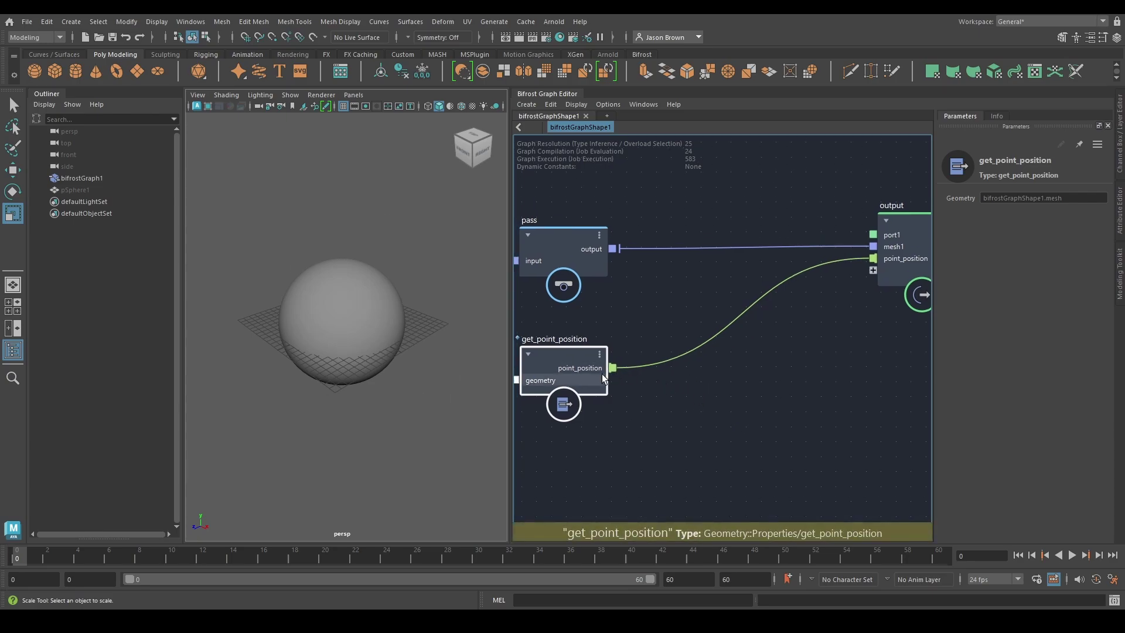
{"action": "middle_click_drag", "start_coordinate": [606, 332], "coordinate": [673, 328]}
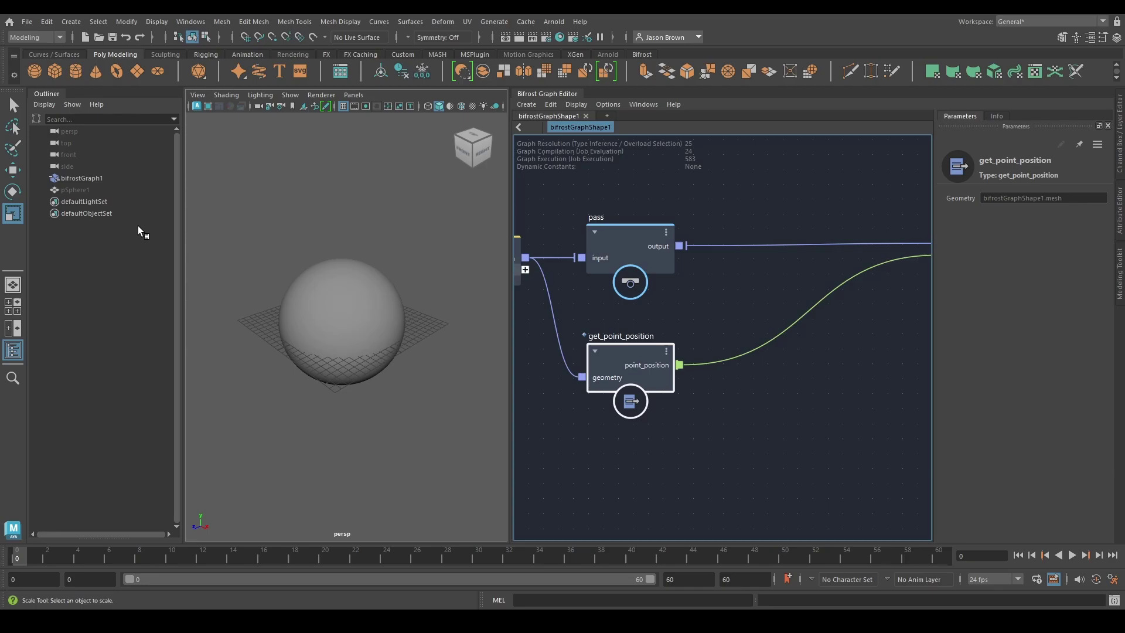
{"action": "middle_click_drag", "start_coordinate": [524, 271], "coordinate": [554, 272]}
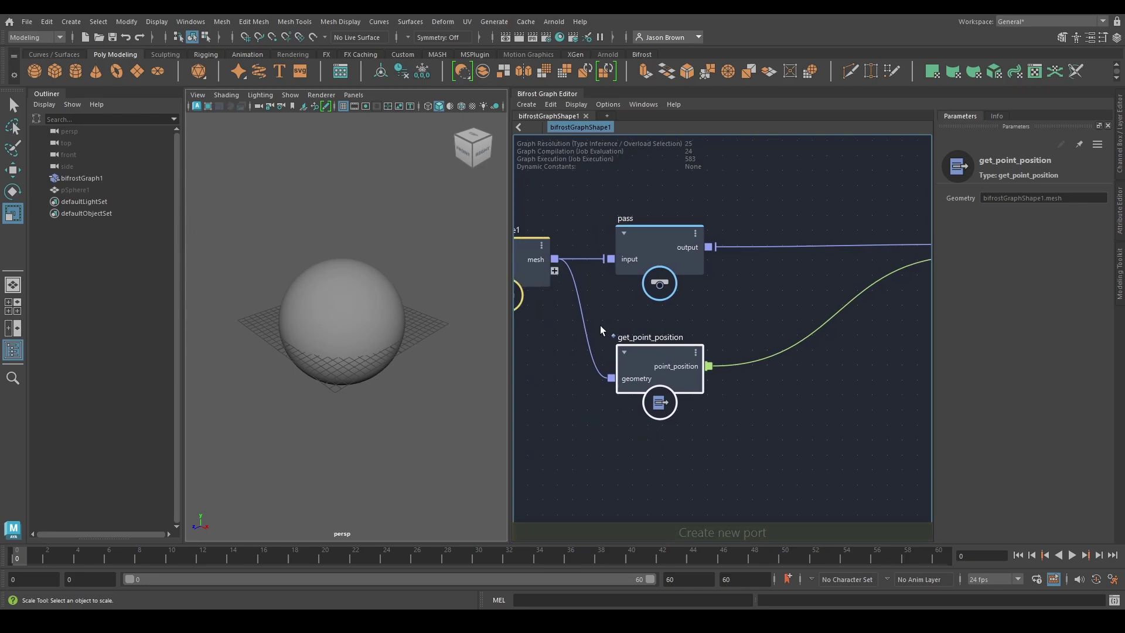
{"action": "middle_click_drag", "start_coordinate": [724, 402], "coordinate": [555, 421]}
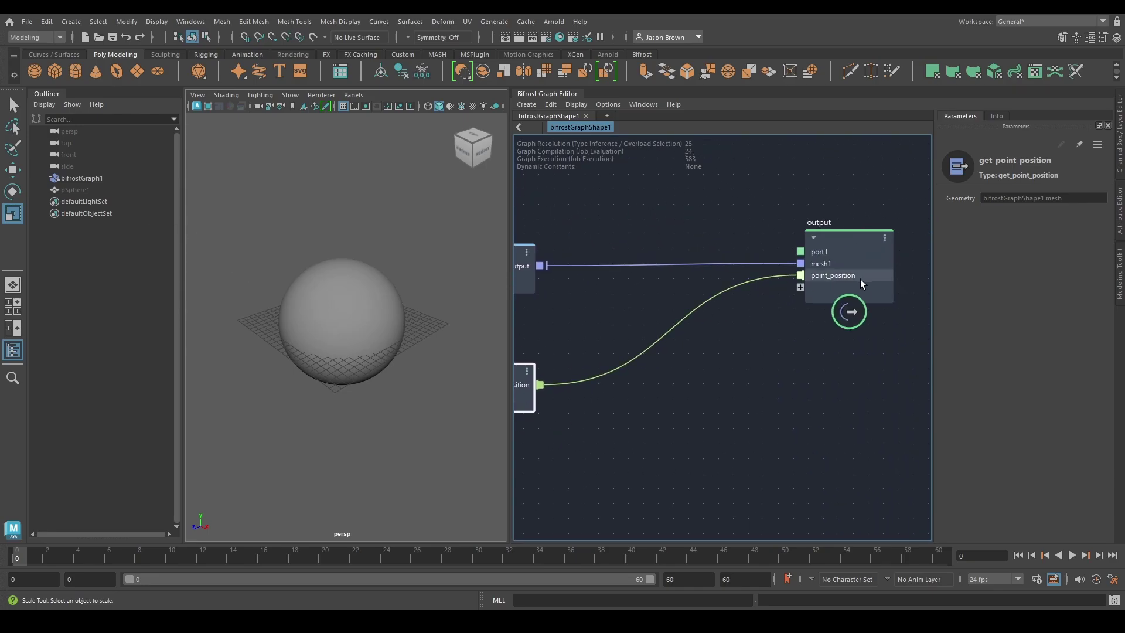
{"action": "left_click", "coordinate": [187, 22]}
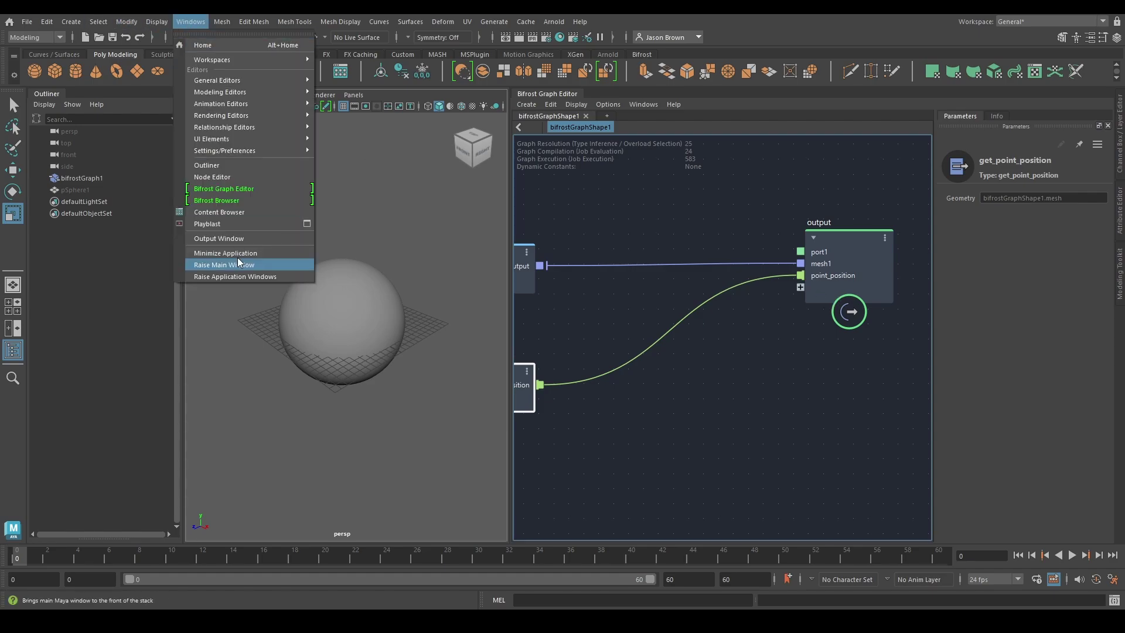
{"action": "left_click", "coordinate": [196, 176]}
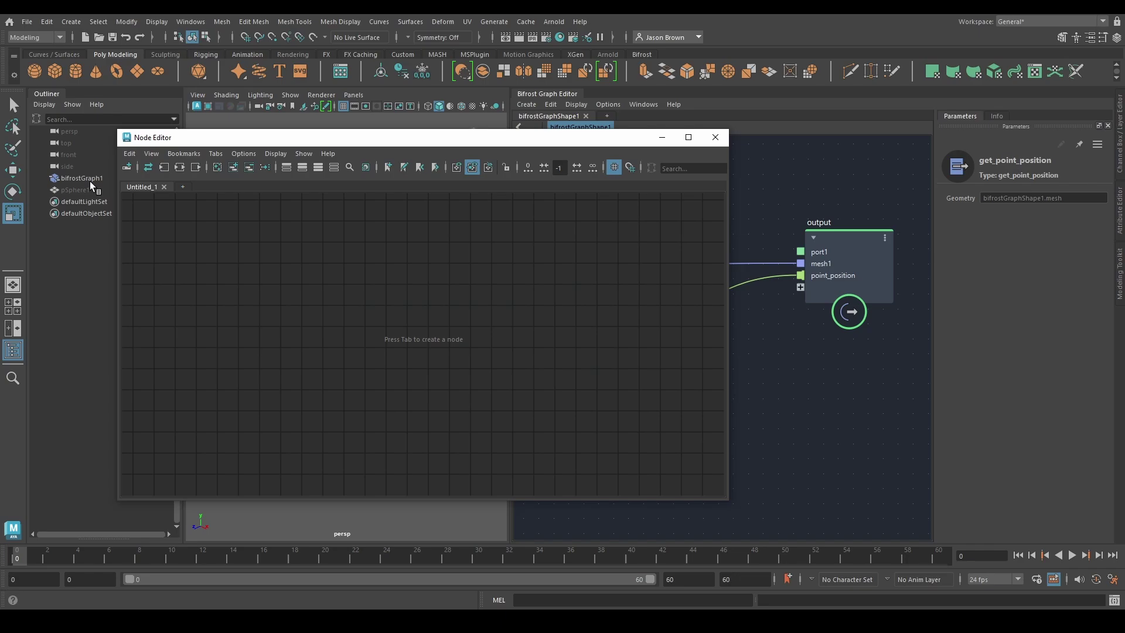
{"action": "left_click", "coordinate": [84, 179]}
{"action": "left_click_drag", "start_coordinate": [83, 179], "coordinate": [78, 342]}
{"action": "left_click", "coordinate": [447, 300]}
{"action": "key", "text": "3"}
{"action": "scroll", "coordinate": [548, 311], "scroll_direction": "up", "scroll_amount": 4}
{"action": "middle_click_drag", "start_coordinate": [513, 311], "coordinate": [521, 393], "text": "alt"}
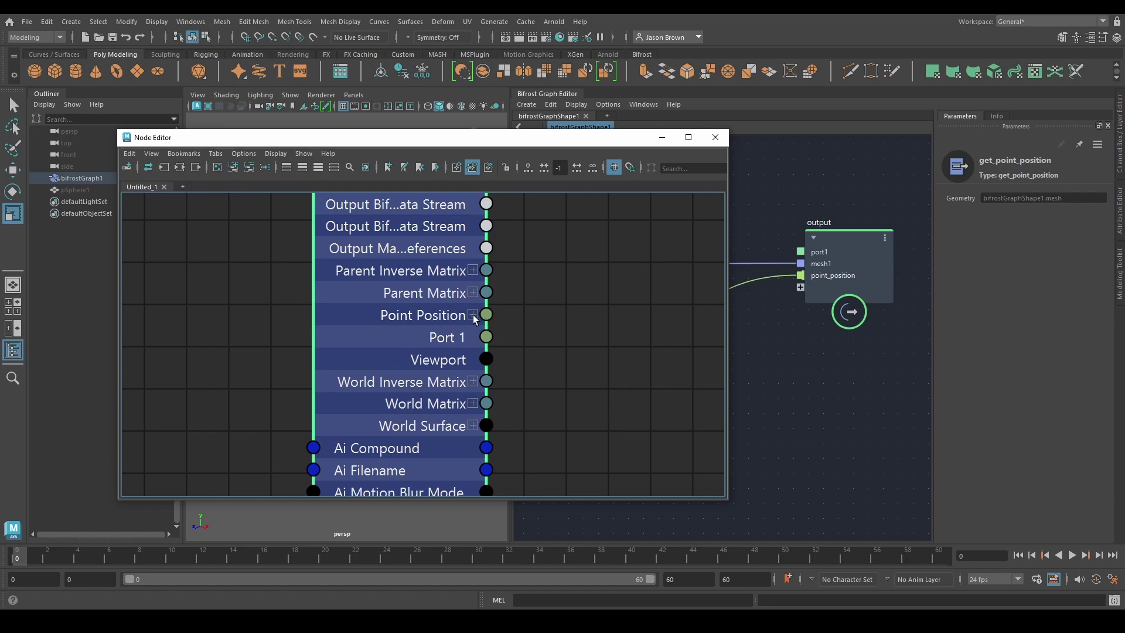
- Examine the individual elements of the Point Position attribute, collapse the array, and close the Node Editor
{"action": "scroll", "coordinate": [550, 310], "scroll_direction": "down", "scroll_amount": 3}
{"action": "middle_click_drag", "start_coordinate": [547, 385], "coordinate": [564, 432], "text": "alt"}
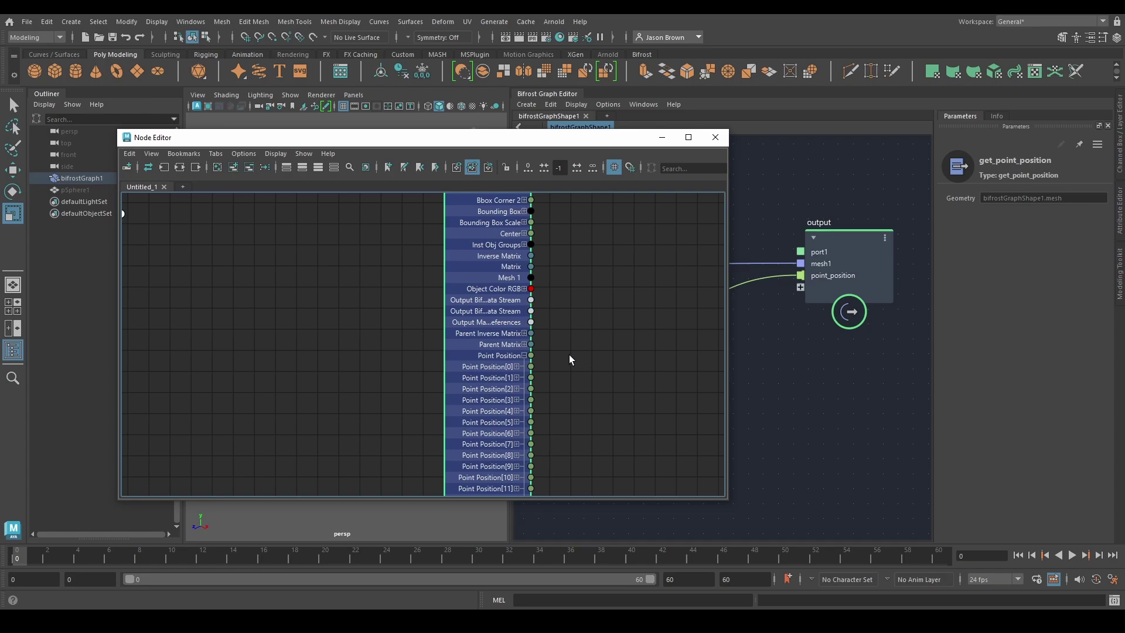
{"action": "left_click", "coordinate": [524, 355]}
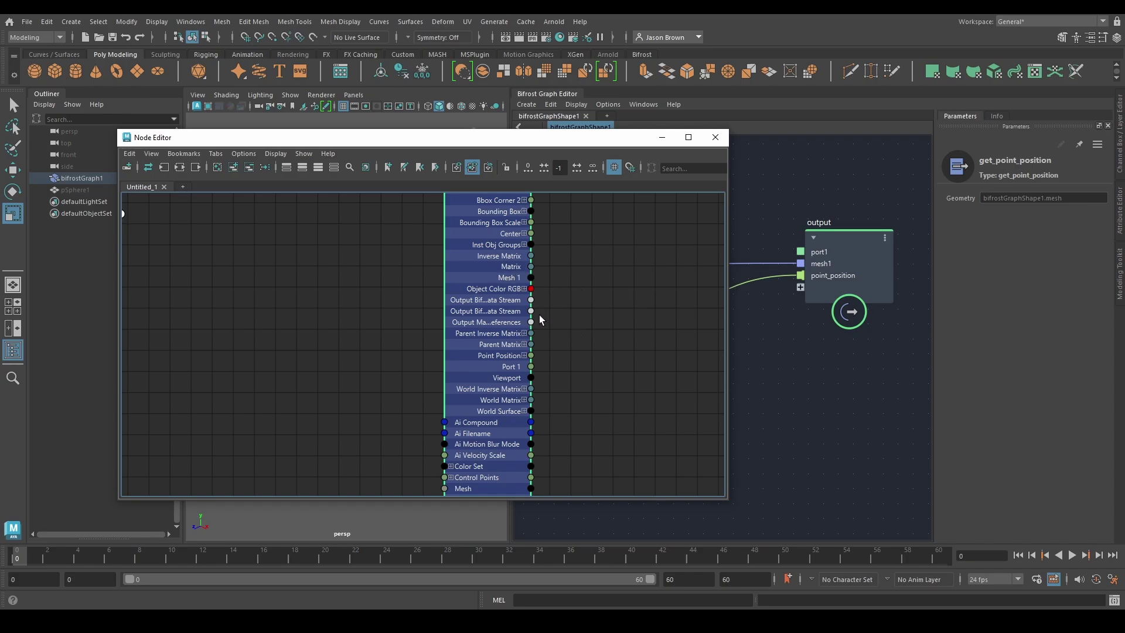
{"action": "left_click", "coordinate": [716, 137]}
- Delete the pass node between pSphereShape1 and output
{"action": "middle_click_drag", "start_coordinate": [707, 429], "coordinate": [729, 479]}
{"action": "middle_click_drag", "start_coordinate": [666, 366], "coordinate": [684, 339]}
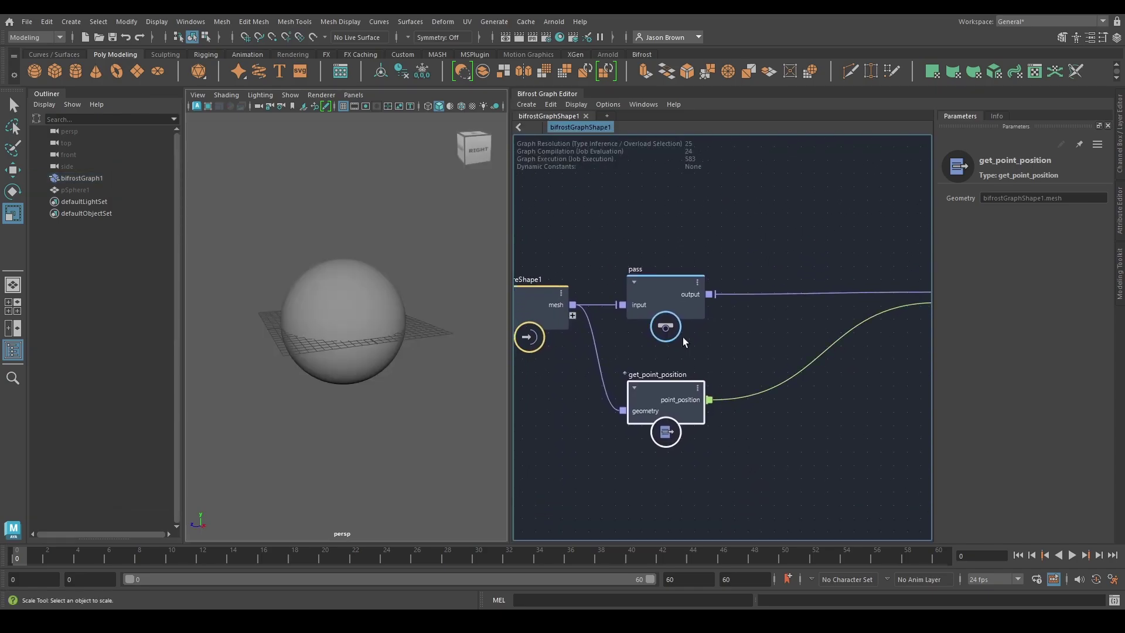
{"action": "left_click_drag", "start_coordinate": [665, 303], "coordinate": [660, 232]}
{"action": "middle_click_drag", "start_coordinate": [698, 287], "coordinate": [698, 302]}
{"action": "key", "text": "Delete"}
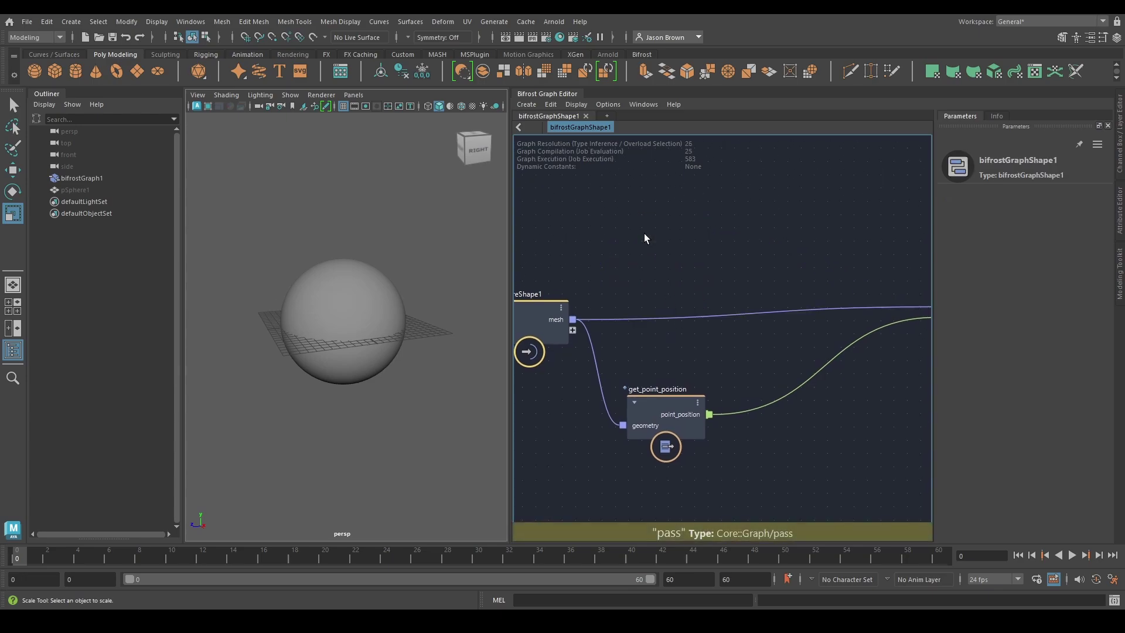
- Move pSphereShape1 up slightly so its mesh connection runs straight to the output node's mesh1 port
{"action": "middle_click_drag", "start_coordinate": [695, 259], "coordinate": [698, 231]}
{"action": "left_click", "coordinate": [553, 296]}
{"action": "left_click_drag", "start_coordinate": [552, 296], "coordinate": [551, 283]}
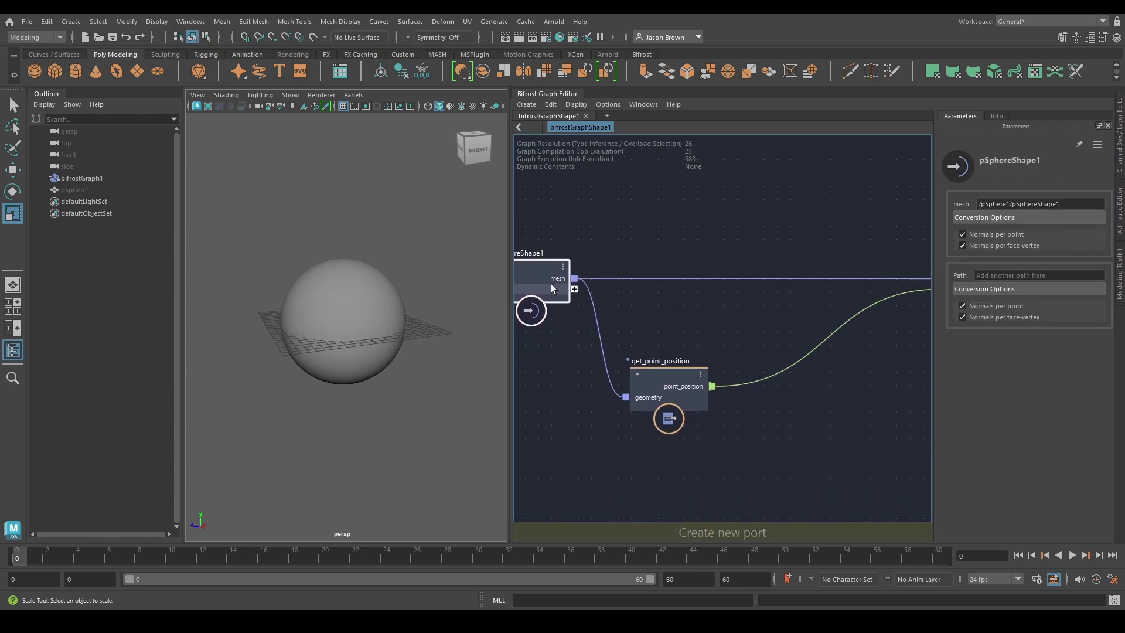
{"action": "middle_click_drag", "start_coordinate": [834, 376], "coordinate": [798, 376]}
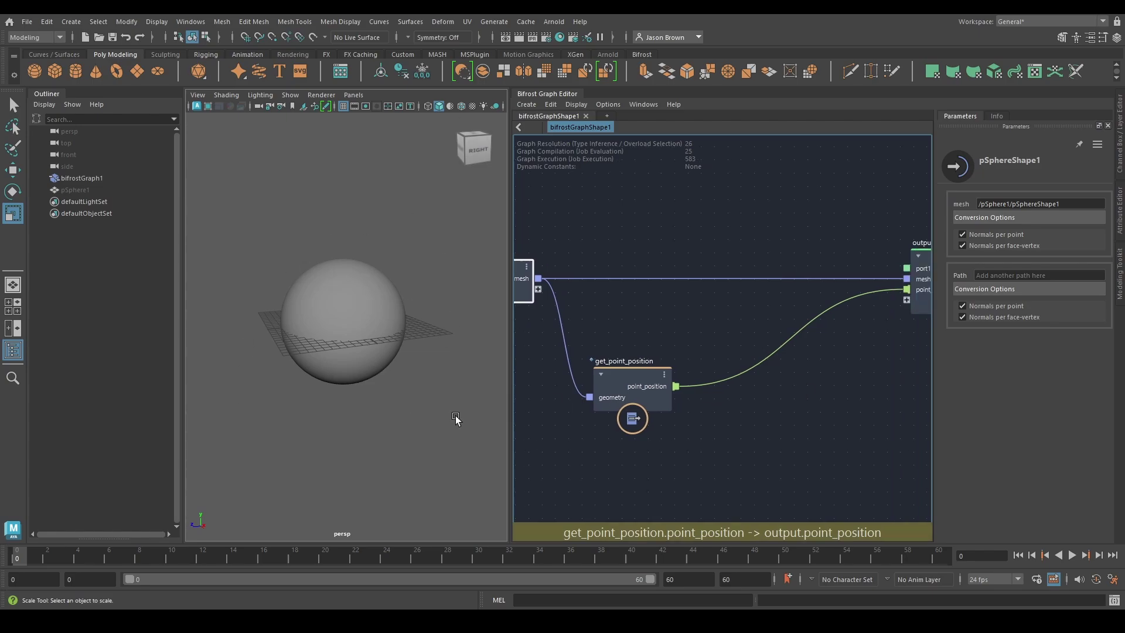
- Add a watchpoint to the point_position connection, slide it close to get_point_position, and examine its size, min and max
{"action": "middle_click_drag", "start_coordinate": [696, 453], "coordinate": [742, 424]}
{"action": "scroll", "coordinate": [742, 402], "scroll_direction": "down", "scroll_amount": 1}
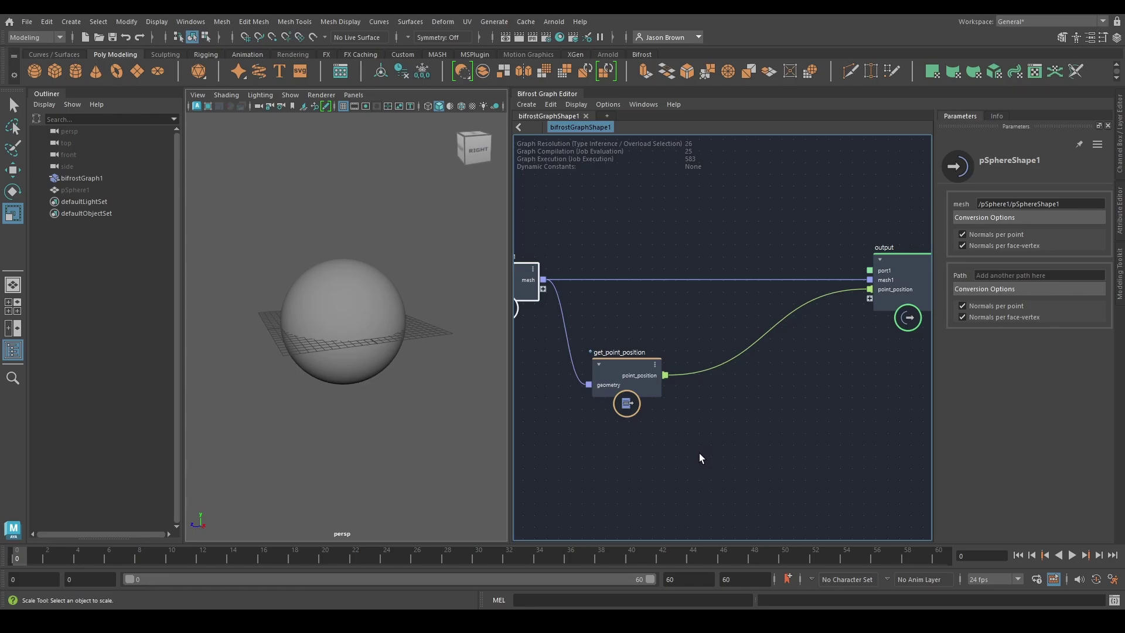
{"action": "middle_click_drag", "start_coordinate": [779, 420], "coordinate": [758, 425]}
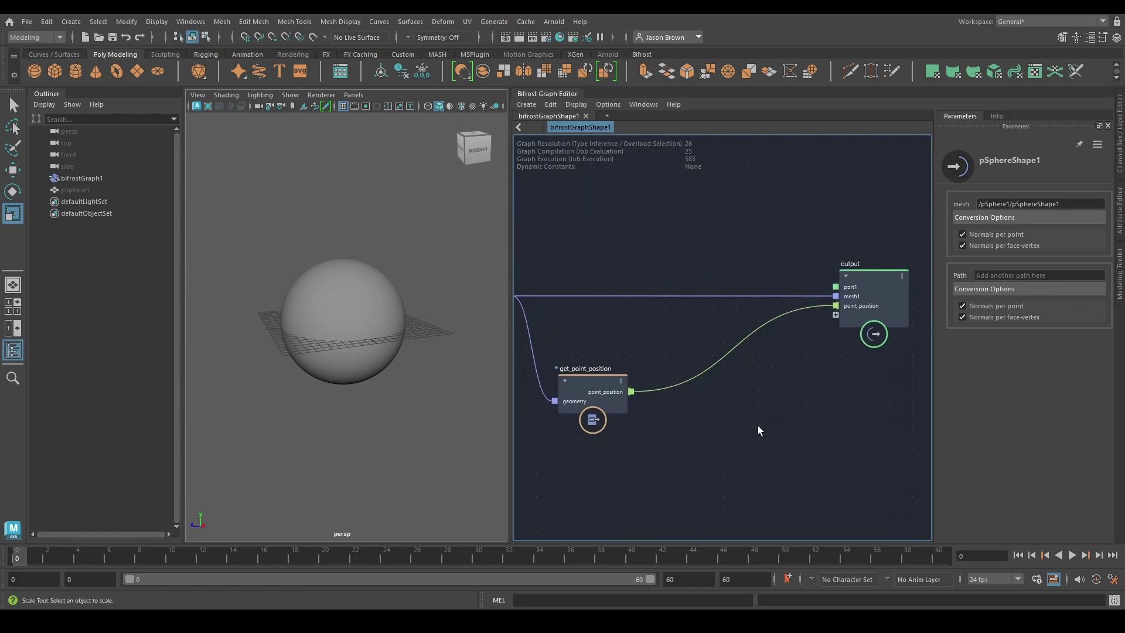
{"action": "right_click", "coordinate": [710, 368]}
{"action": "left_click", "coordinate": [725, 386]}
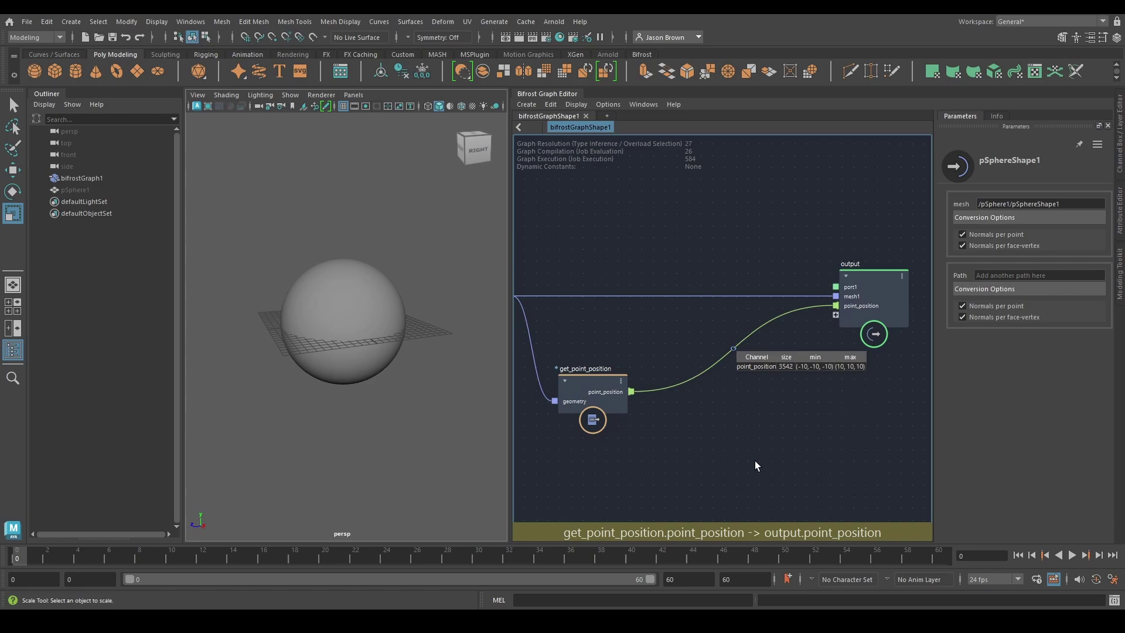
{"action": "scroll", "coordinate": [759, 430], "scroll_direction": "up", "scroll_amount": 3}
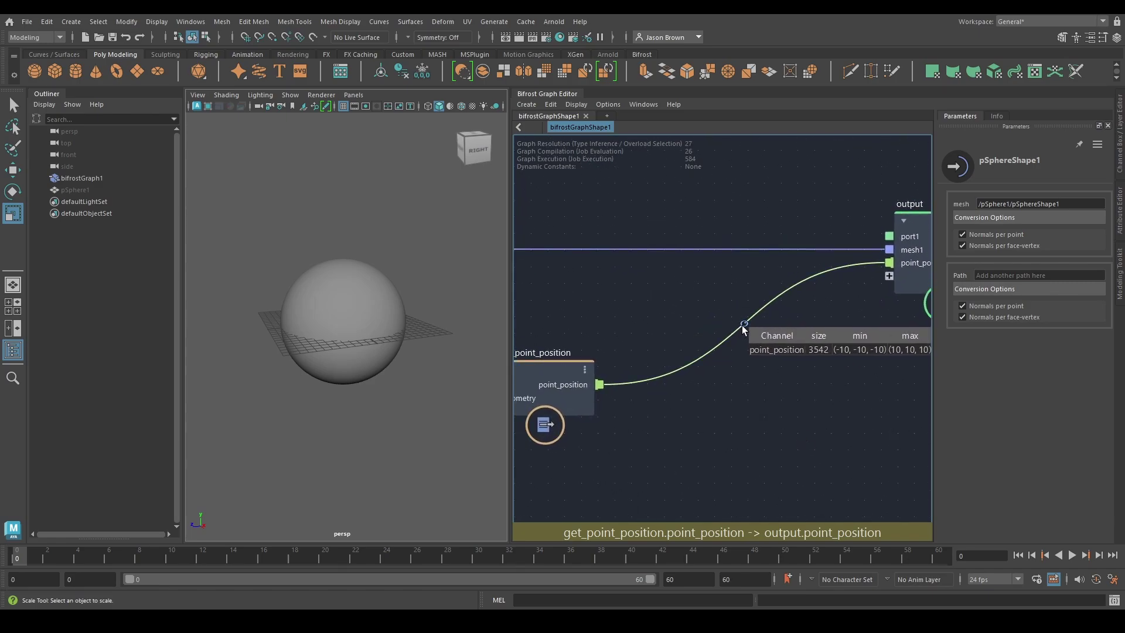
{"action": "left_click_drag", "start_coordinate": [743, 326], "coordinate": [628, 387]}
{"action": "middle_click_drag", "start_coordinate": [658, 427], "coordinate": [694, 409]}
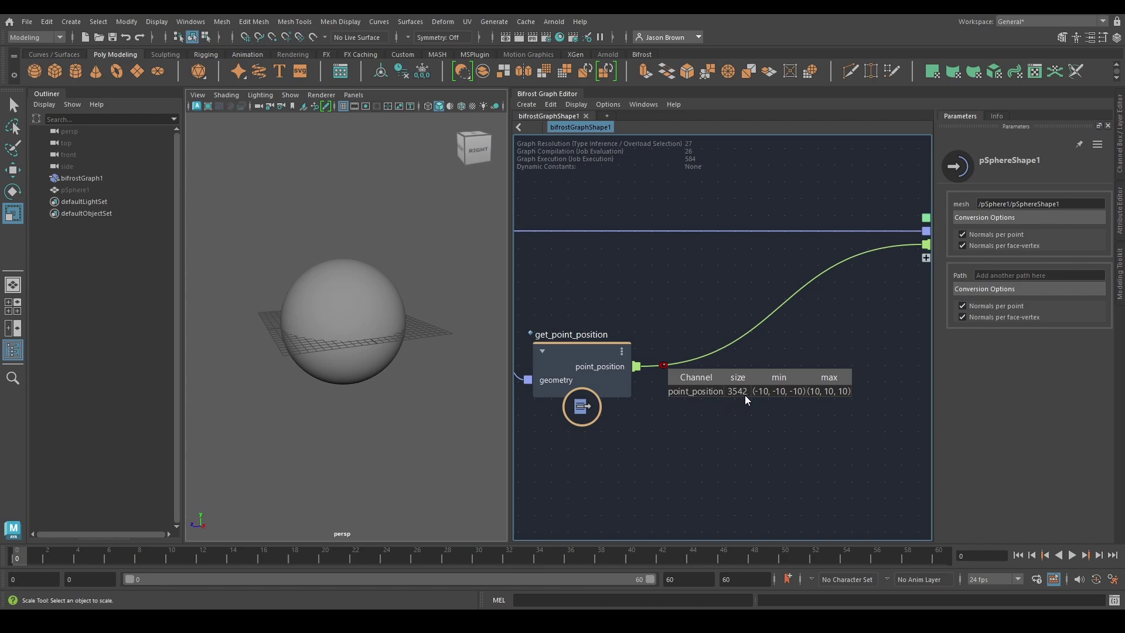
{"action": "middle_click_drag", "start_coordinate": [818, 429], "coordinate": [848, 436]}
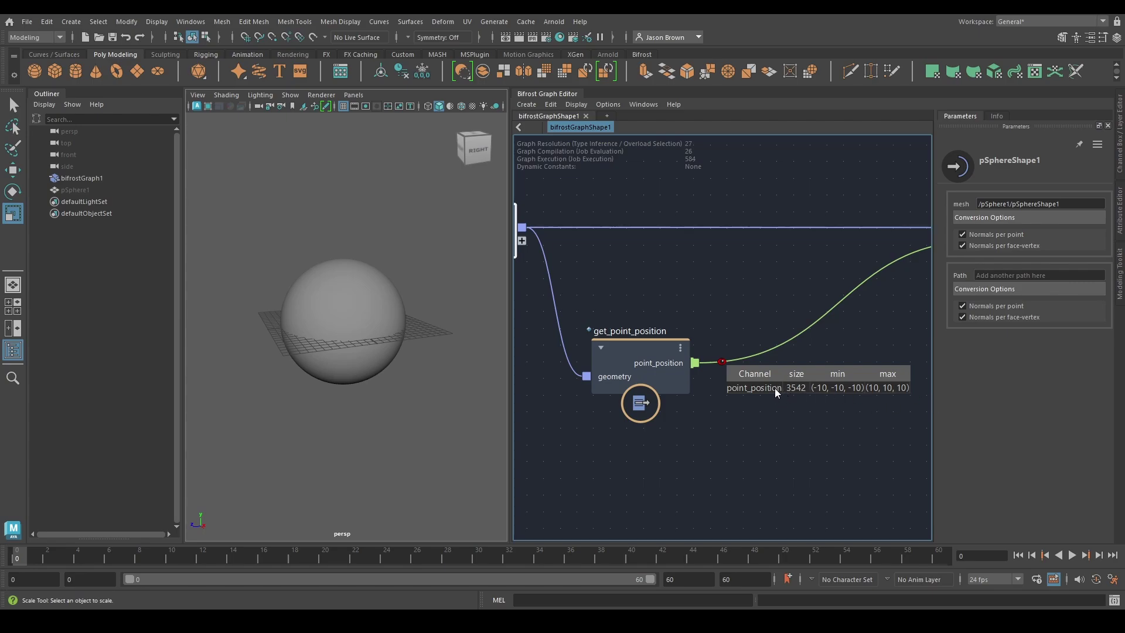
- Select pSphere1 and show its channel attributes
{"action": "left_click", "coordinate": [85, 192]}
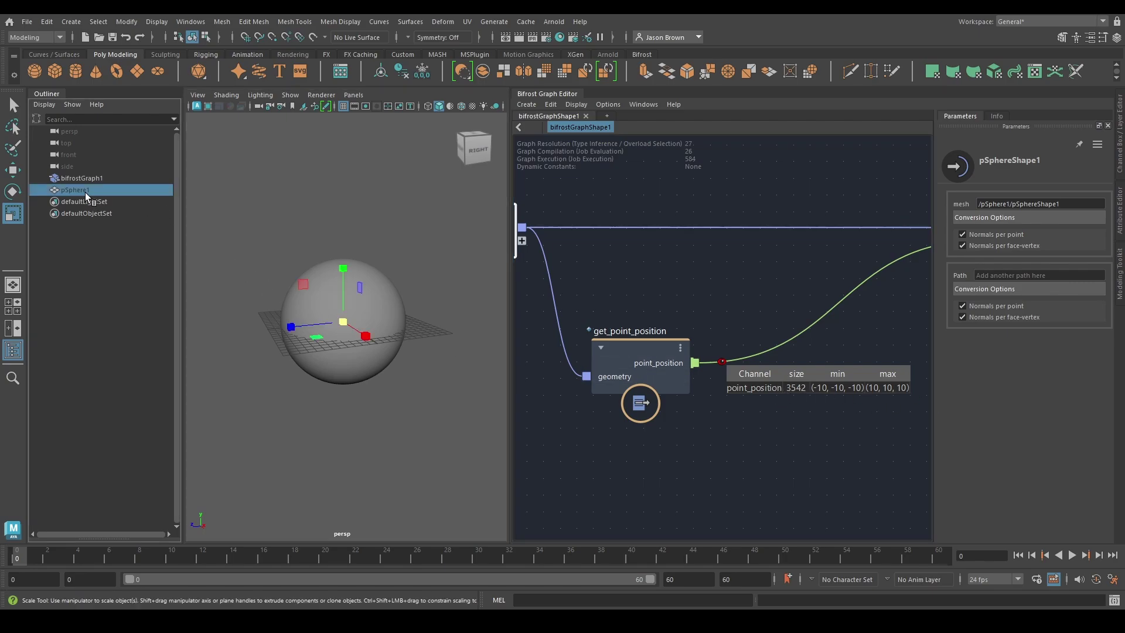
{"action": "left_click", "coordinate": [1121, 150]}
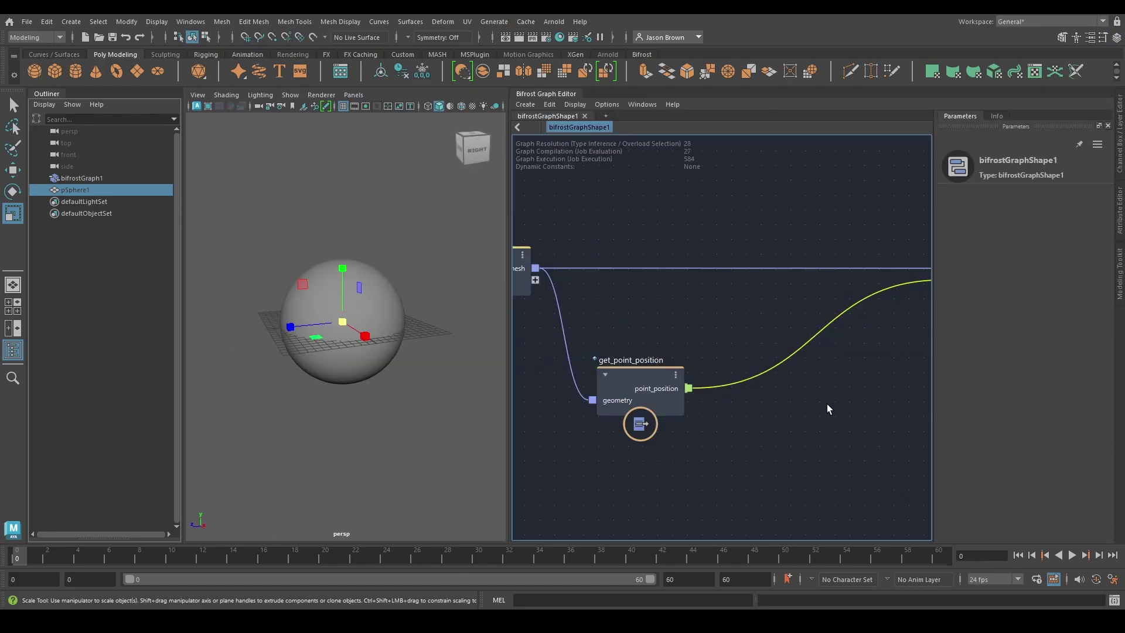
- Create an add node fed by get_point_position's point_position and place it just below the connection to output
{"action": "scroll", "coordinate": [726, 421], "scroll_direction": "down", "scroll_amount": 2}
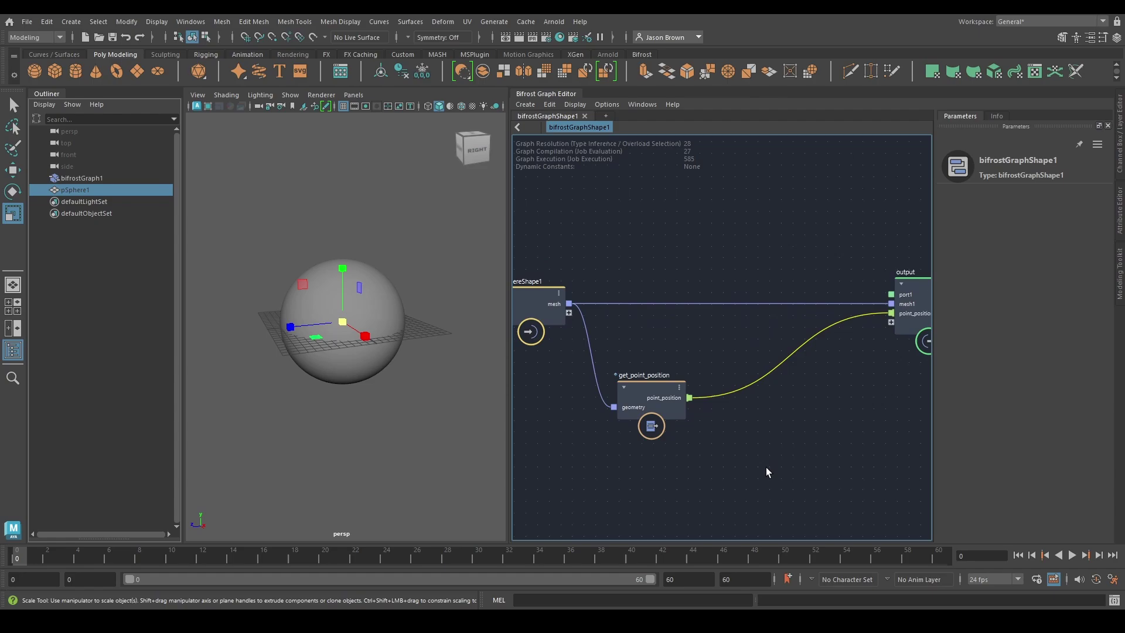
{"action": "left_click", "coordinate": [652, 386]}
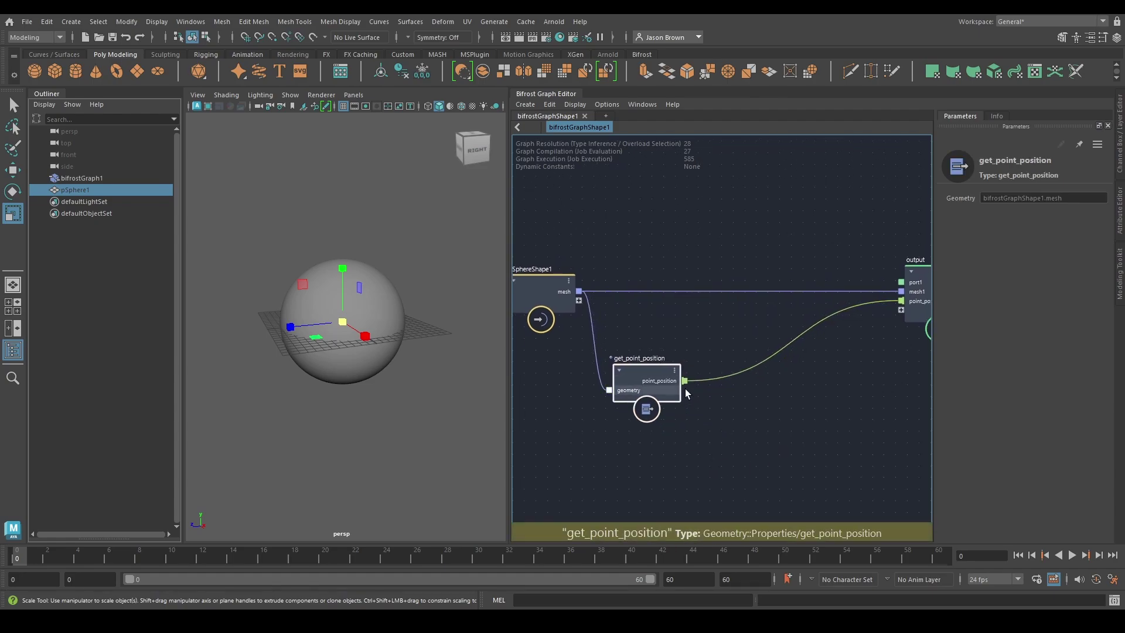
{"action": "key", "text": "Tab"}
{"action": "type", "text": "add"}
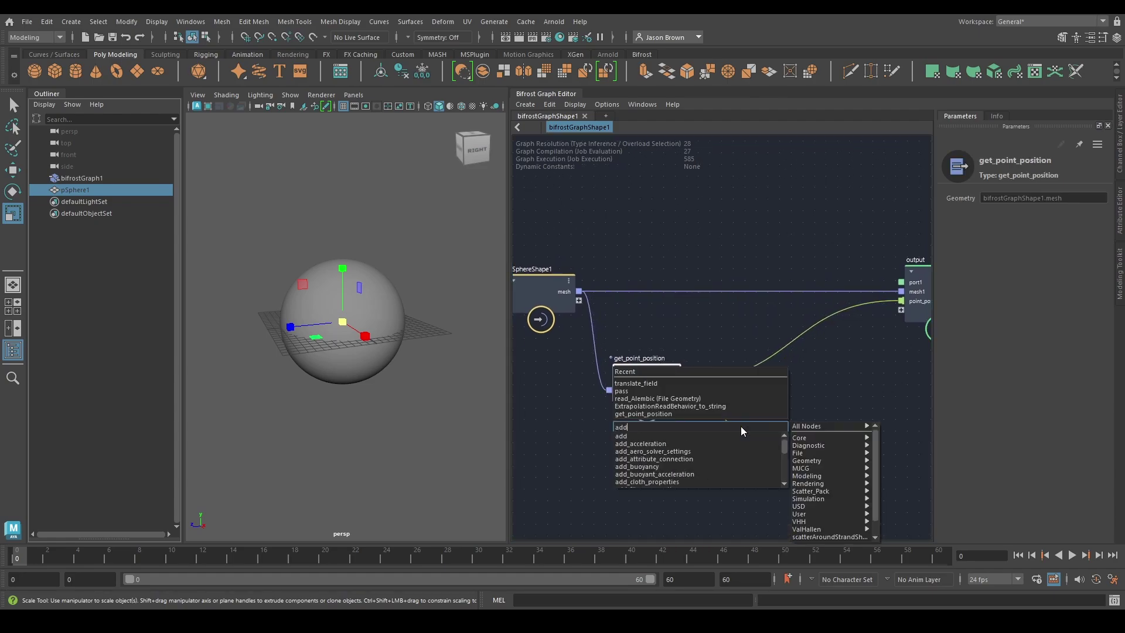
{"action": "left_click", "coordinate": [639, 434]}
{"action": "left_click_drag", "start_coordinate": [755, 428], "coordinate": [754, 392]}
{"action": "mouse_move", "coordinate": [796, 438]}
{"action": "middle_mouse_down", "text": "alt"}
{"action": "mouse_move", "coordinate": [789, 410]}
{"action": "mouse_move", "coordinate": [774, 410]}
{"action": "mouse_move", "coordinate": [797, 437]}
{"action": "middle_mouse_up", "text": "alt"}
{"action": "scroll", "coordinate": [780, 413], "scroll_direction": "up", "scroll_amount": 2}
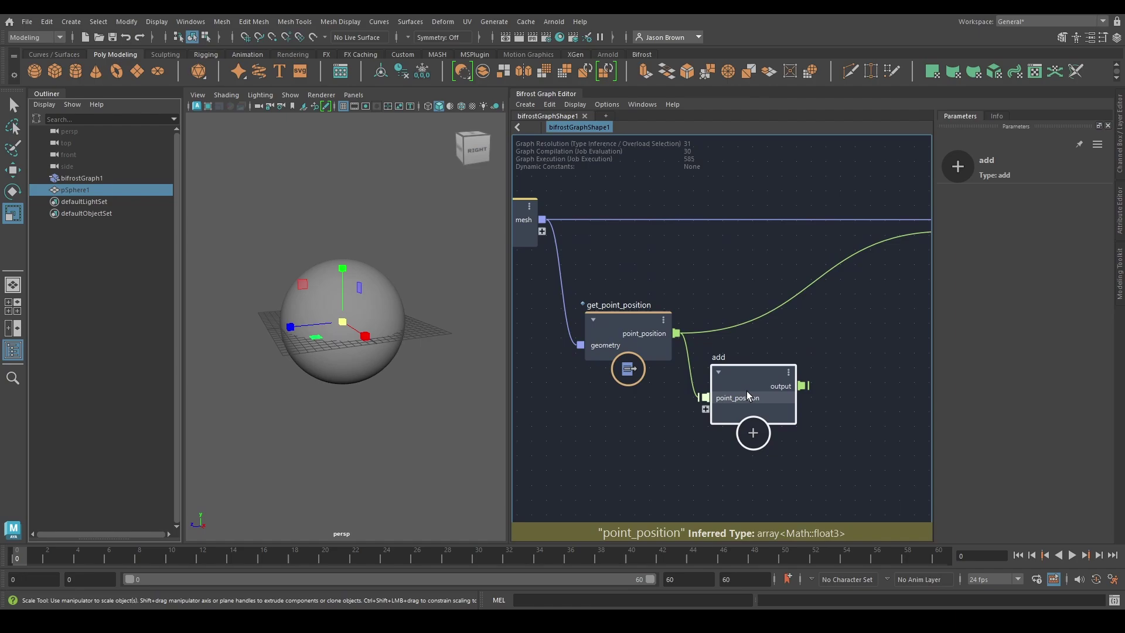
{"action": "left_click_drag", "start_coordinate": [749, 398], "coordinate": [772, 397]}
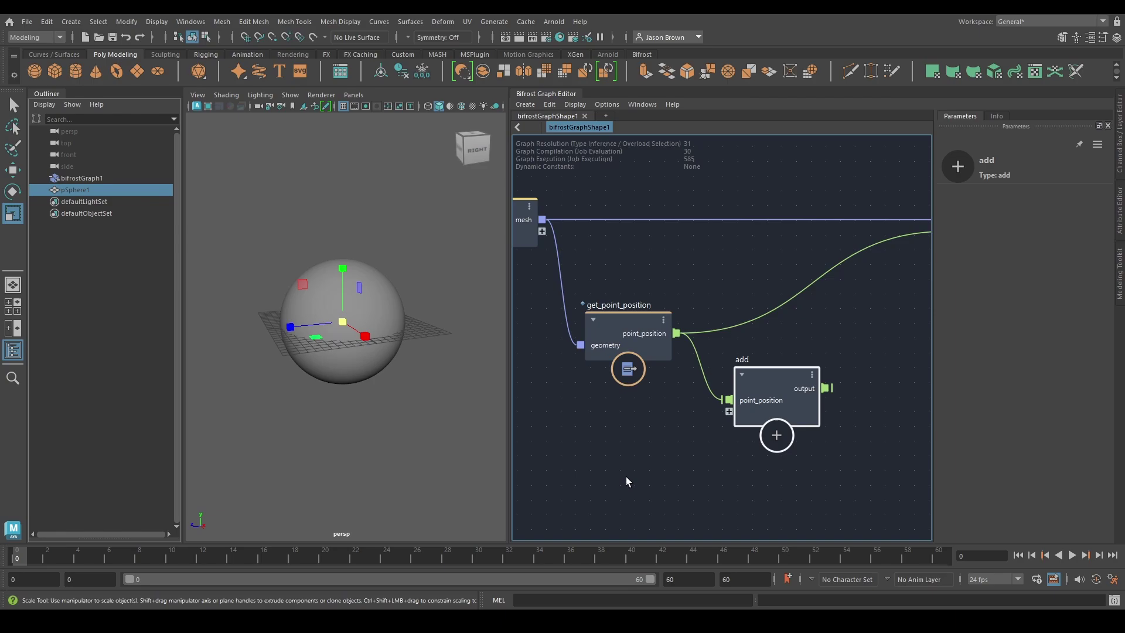
- Create a float3 value node that feeds a new input port on the add node
{"action": "mouse_move", "coordinate": [656, 462]}
{"action": "middle_mouse_down"}
{"action": "mouse_move", "coordinate": [680, 404]}
{"action": "mouse_move", "coordinate": [668, 449]}
{"action": "middle_mouse_up"}
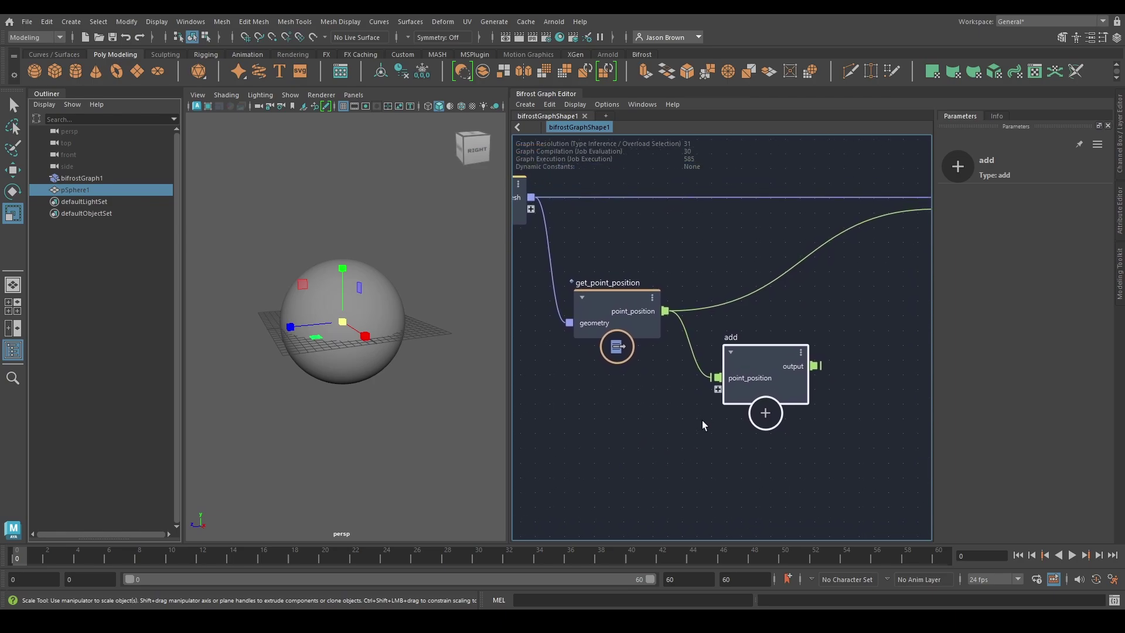
{"action": "middle_click_drag", "start_coordinate": [704, 414], "coordinate": [681, 436]}
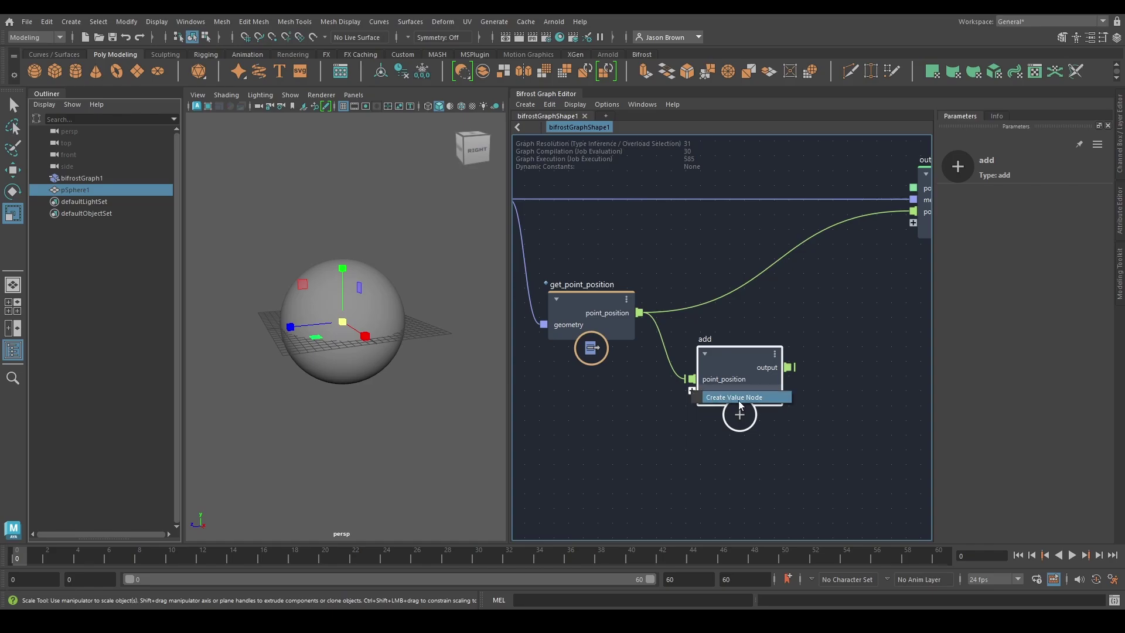
{"action": "left_click", "coordinate": [735, 398]}
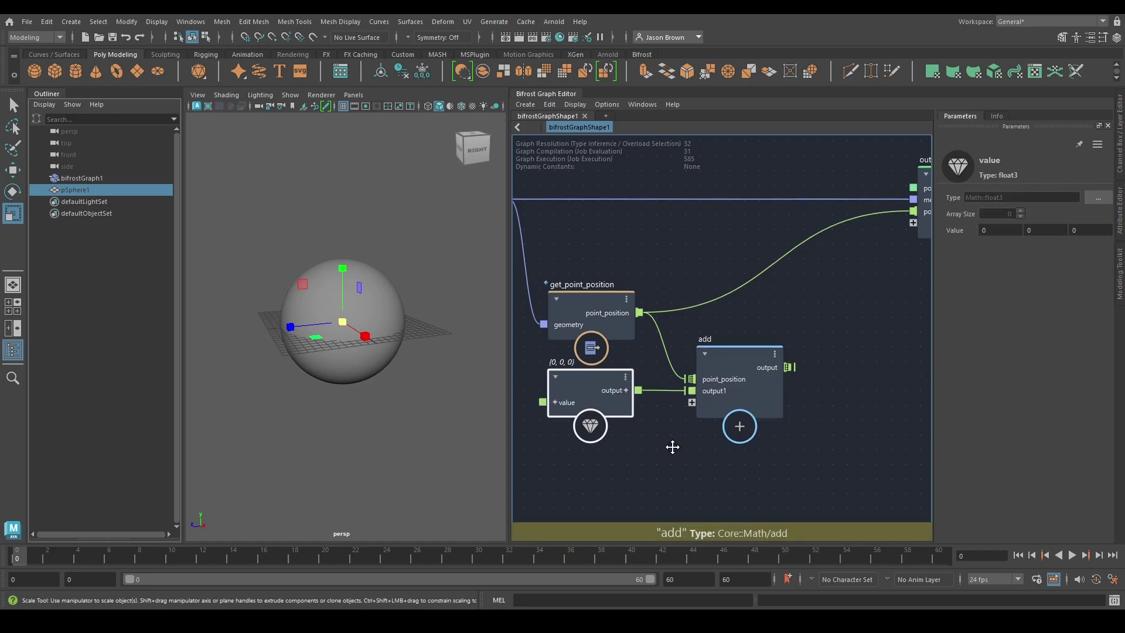
- Insert a pass node into the point_position connection between get_point_position and output
{"action": "middle_click_drag", "start_coordinate": [672, 448], "coordinate": [760, 456]}
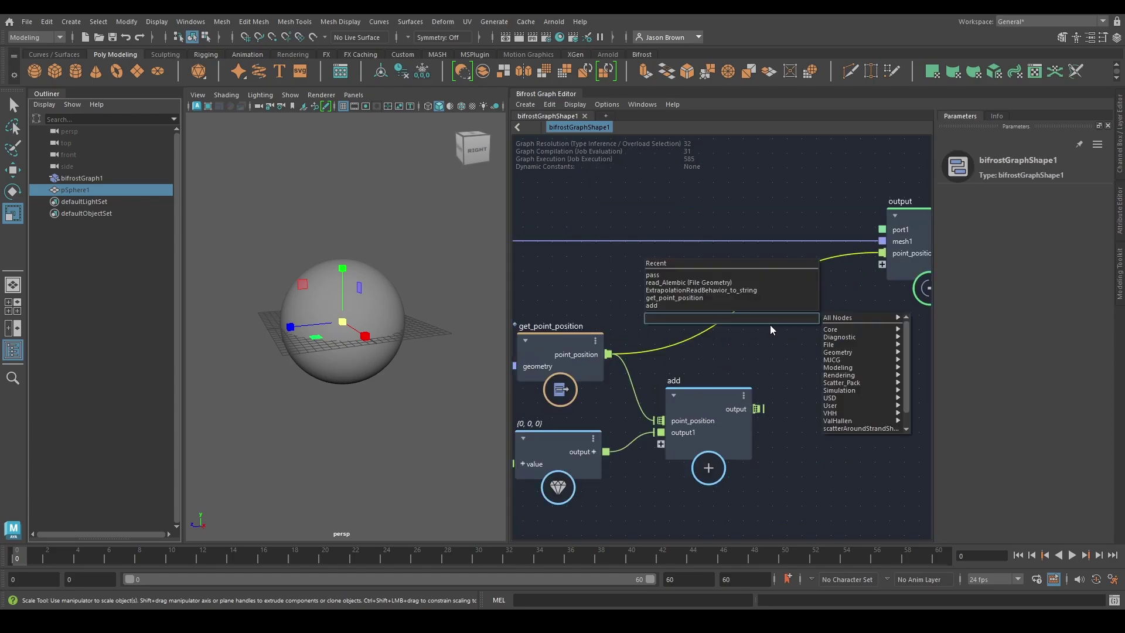
{"action": "type", "text": "pass"}
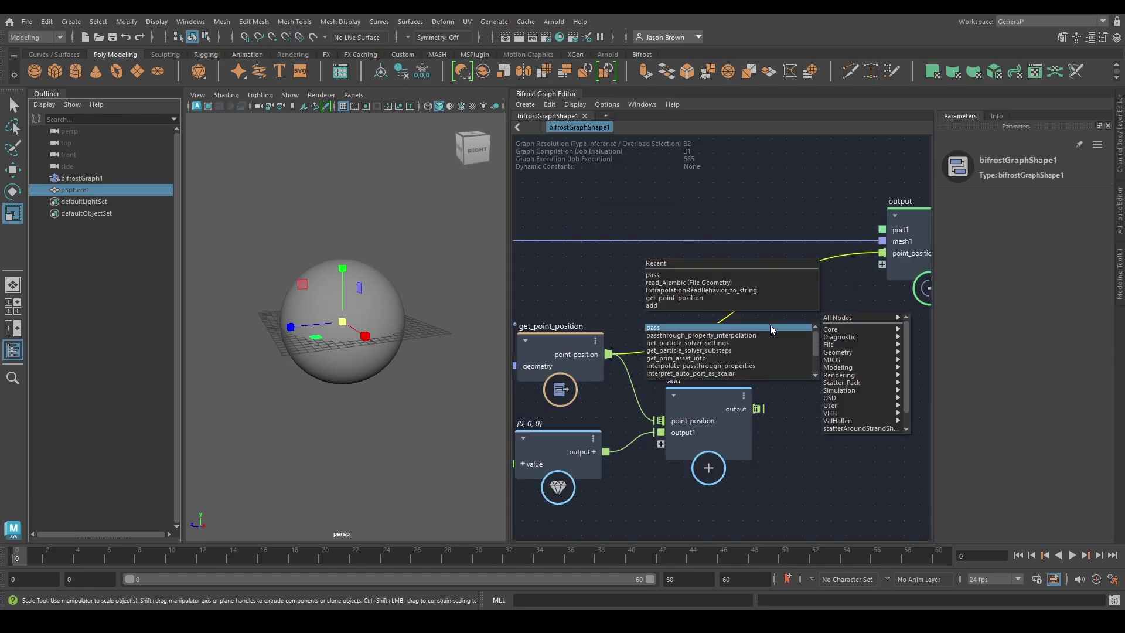
{"action": "left_click", "coordinate": [770, 327]}
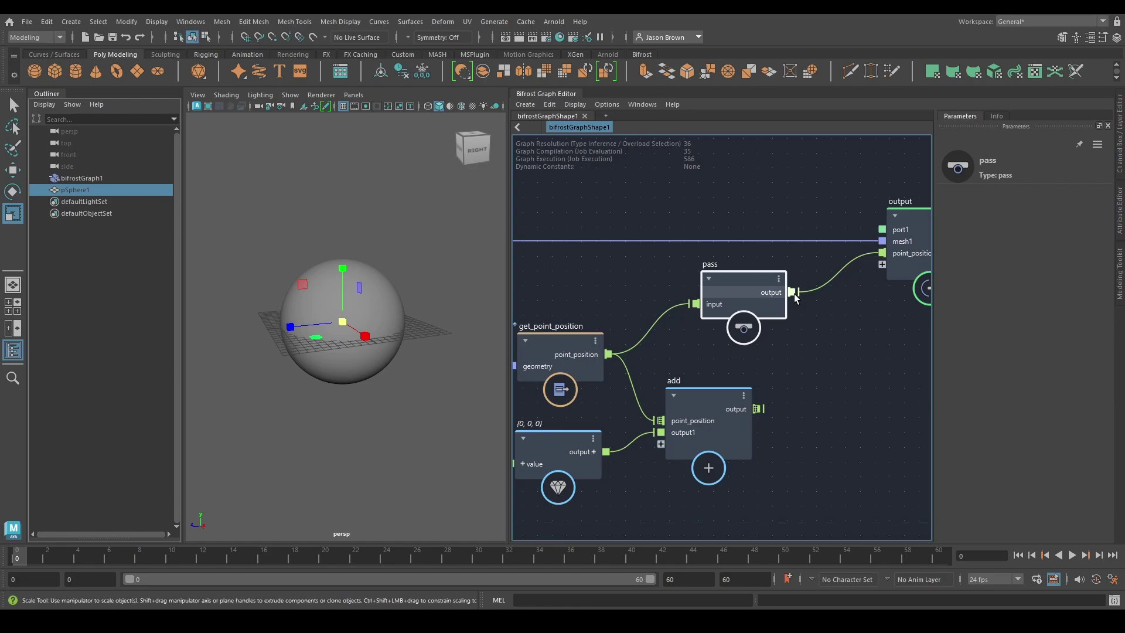
- Connect get_point_position's point_position directly to the output node's point_position and delete the pass node
{"action": "mouse_move", "coordinate": [814, 353]}
{"action": "middle_mouse_down"}
{"action": "mouse_move", "coordinate": [823, 377]}
{"action": "mouse_move", "coordinate": [826, 364]}
{"action": "middle_mouse_up"}
{"action": "left_click_drag", "start_coordinate": [620, 365], "coordinate": [895, 263]}
{"action": "key", "text": "Delete"}
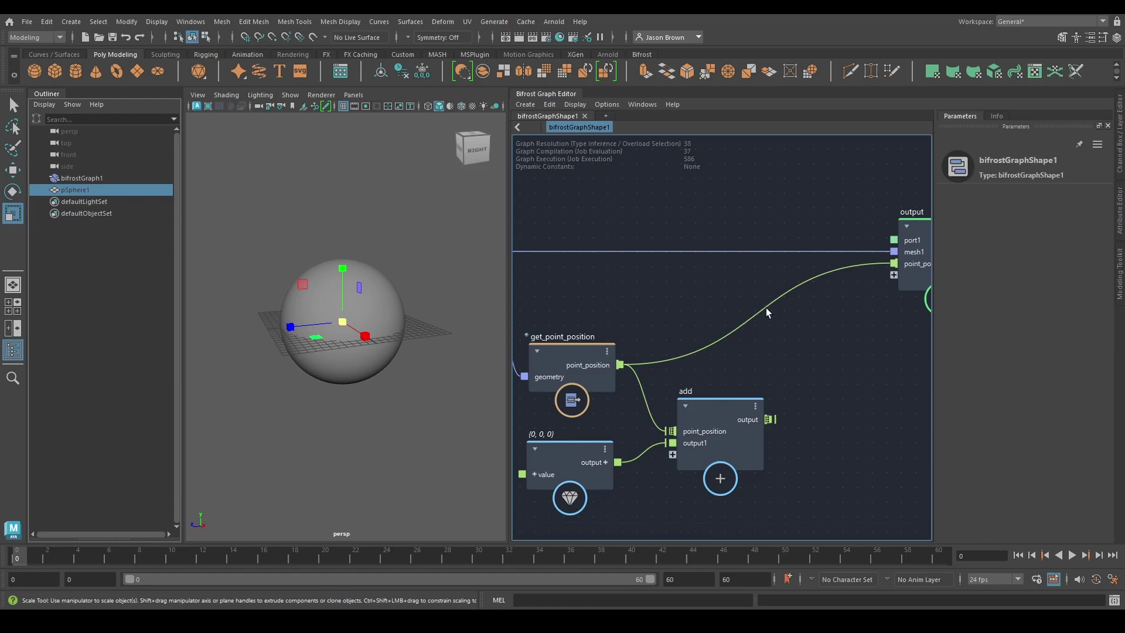
- Set the Y component of the float3 value node feeding the add node to 5
{"action": "middle_click_drag", "start_coordinate": [809, 352], "coordinate": [865, 312]}
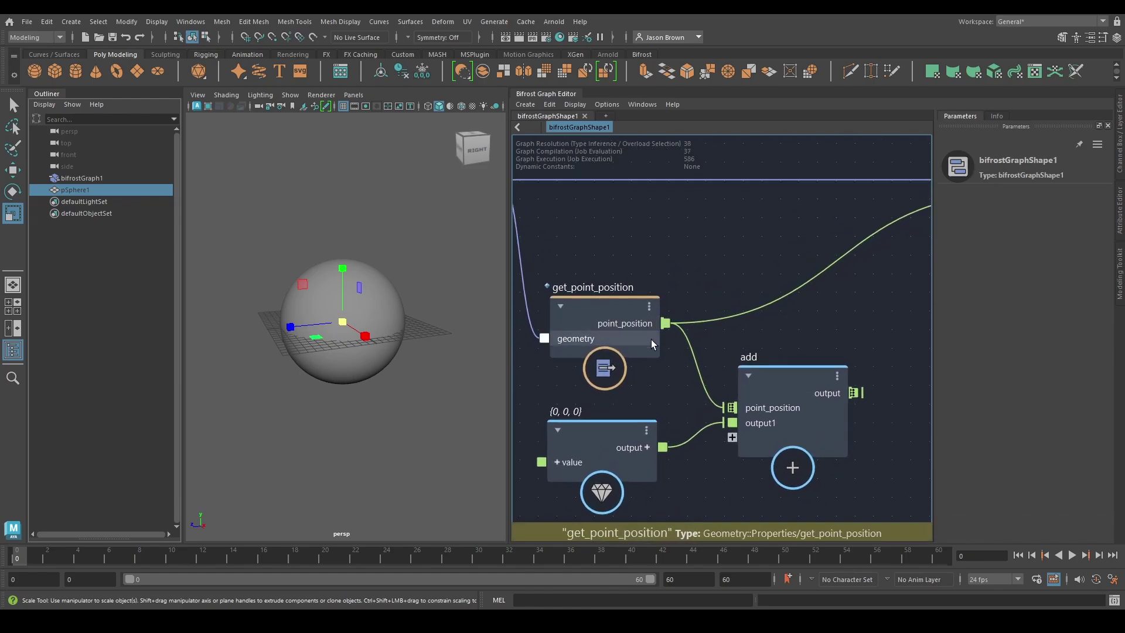
{"action": "scroll", "coordinate": [659, 329], "scroll_direction": "up", "scroll_amount": 2}
{"action": "middle_click_drag", "start_coordinate": [688, 320], "coordinate": [648, 326]}
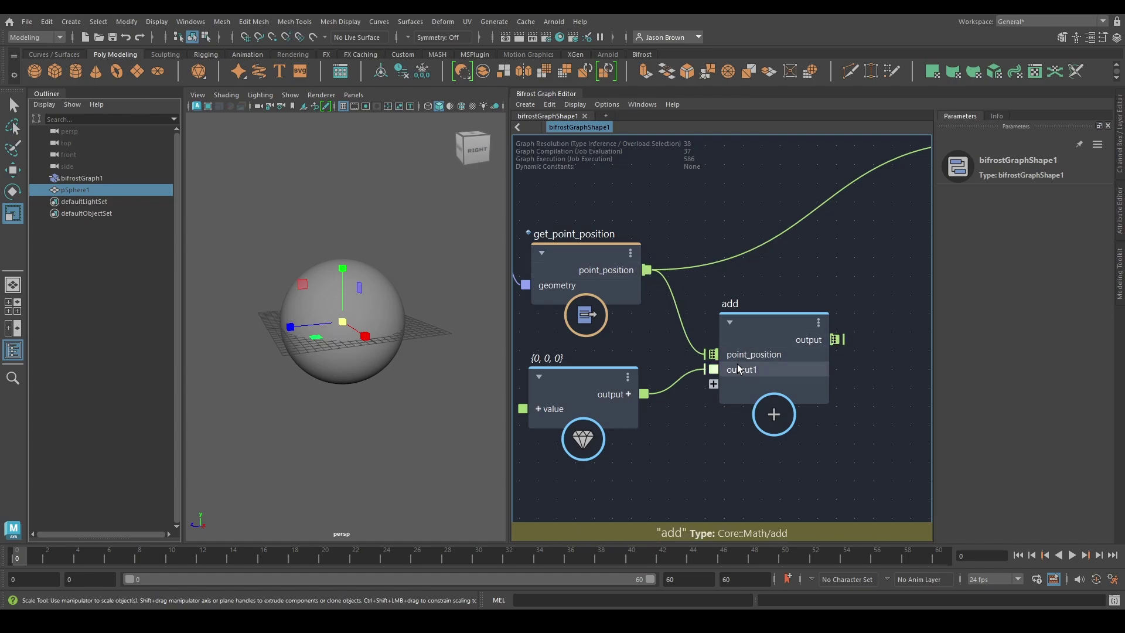
{"action": "middle_click_drag", "start_coordinate": [691, 350], "coordinate": [717, 330]}
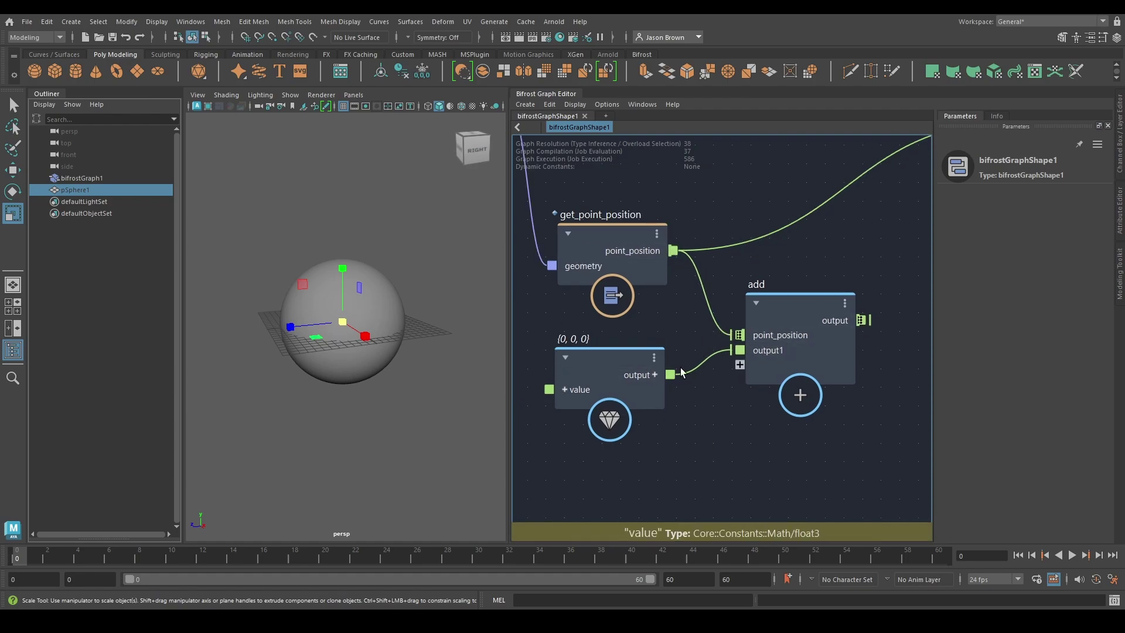
{"action": "middle_click_drag", "start_coordinate": [620, 428], "coordinate": [632, 443]}
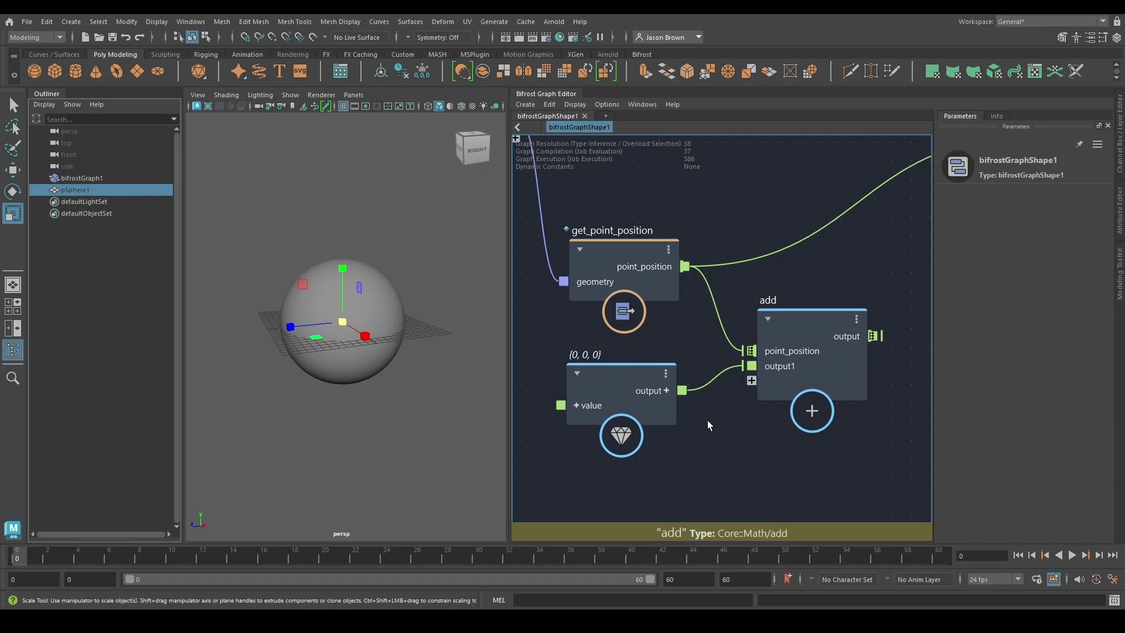
{"action": "middle_click_drag", "start_coordinate": [708, 420], "coordinate": [698, 417]}
{"action": "left_click", "coordinate": [599, 375]}
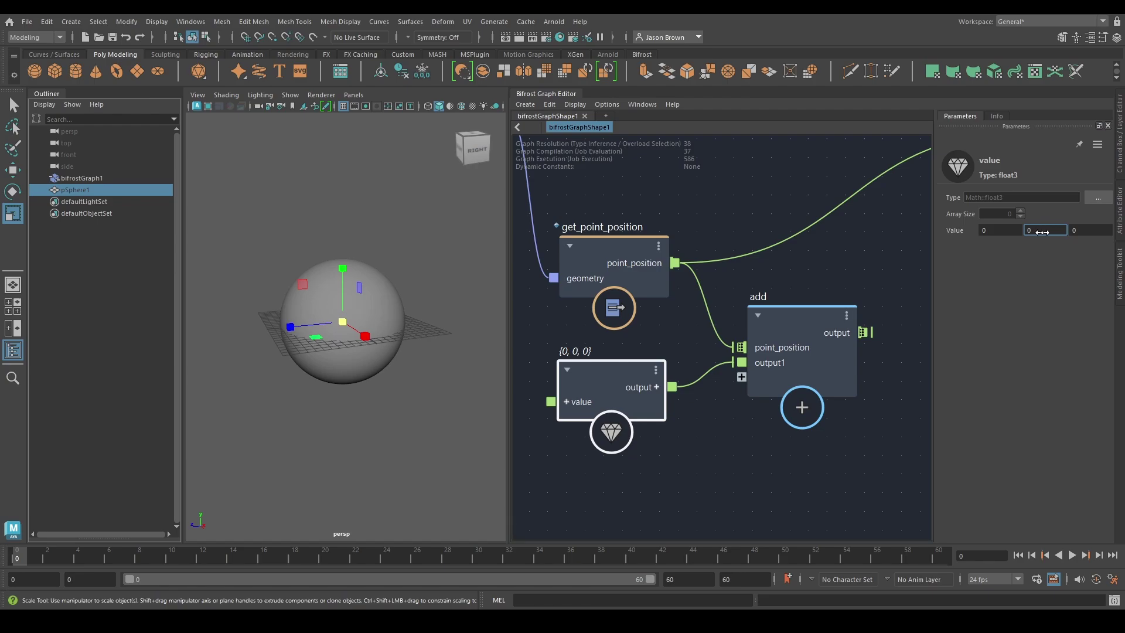
{"action": "type", "text": "5"}
{"action": "key", "text": "Return"}
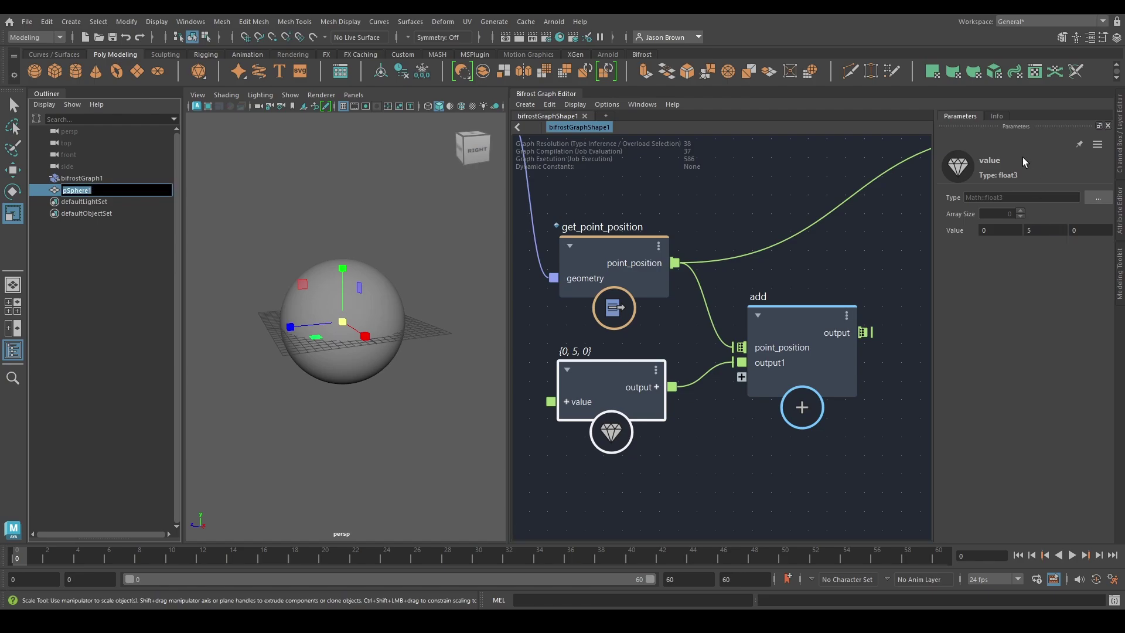
{"action": "left_click", "coordinate": [624, 463]}
- Connect the add node's output to the point_position port of the output node
{"action": "scroll", "coordinate": [670, 415], "scroll_direction": "down", "scroll_amount": 2}
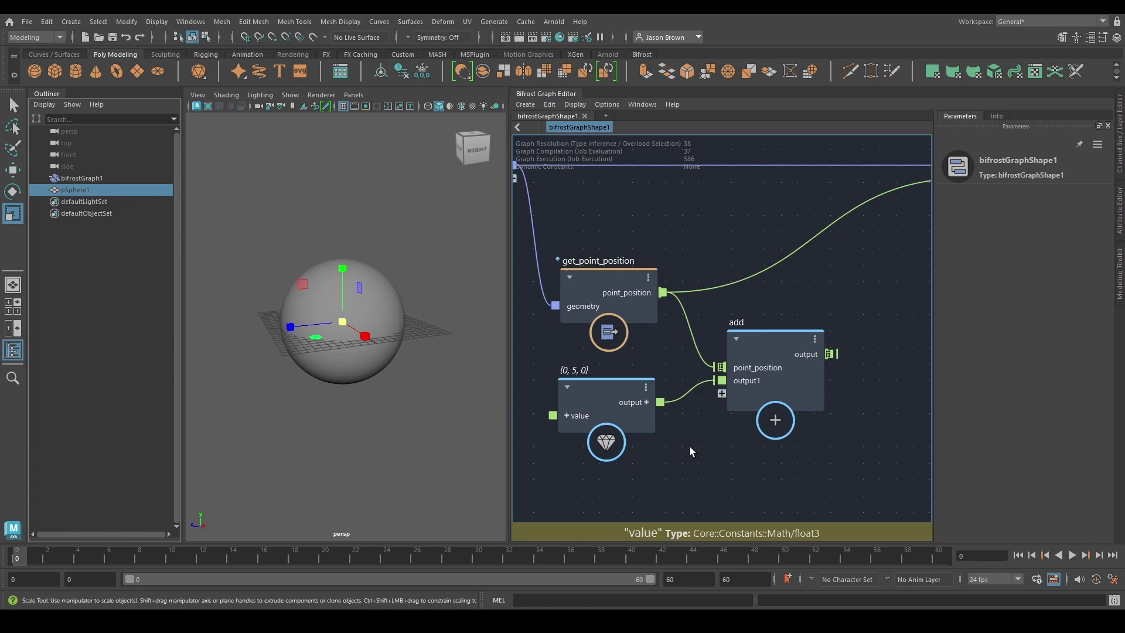
{"action": "middle_click_drag", "start_coordinate": [762, 472], "coordinate": [656, 480], "text": "alt"}
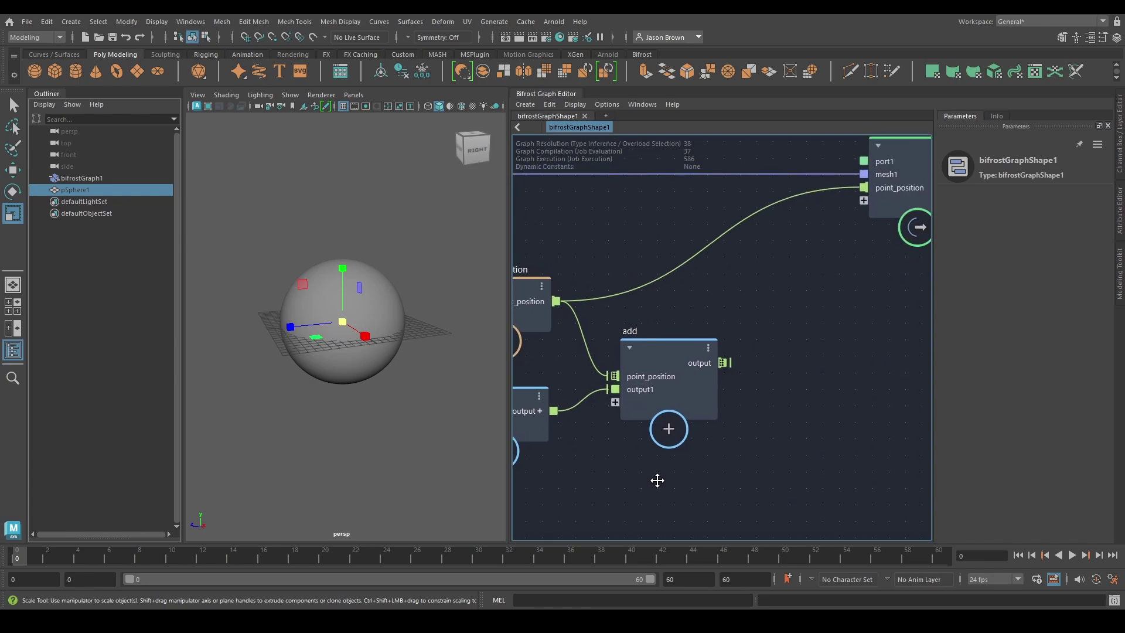
{"action": "middle_click_drag", "start_coordinate": [801, 400], "coordinate": [784, 439], "text": "alt"}
{"action": "left_click_drag", "start_coordinate": [709, 402], "coordinate": [848, 226]}
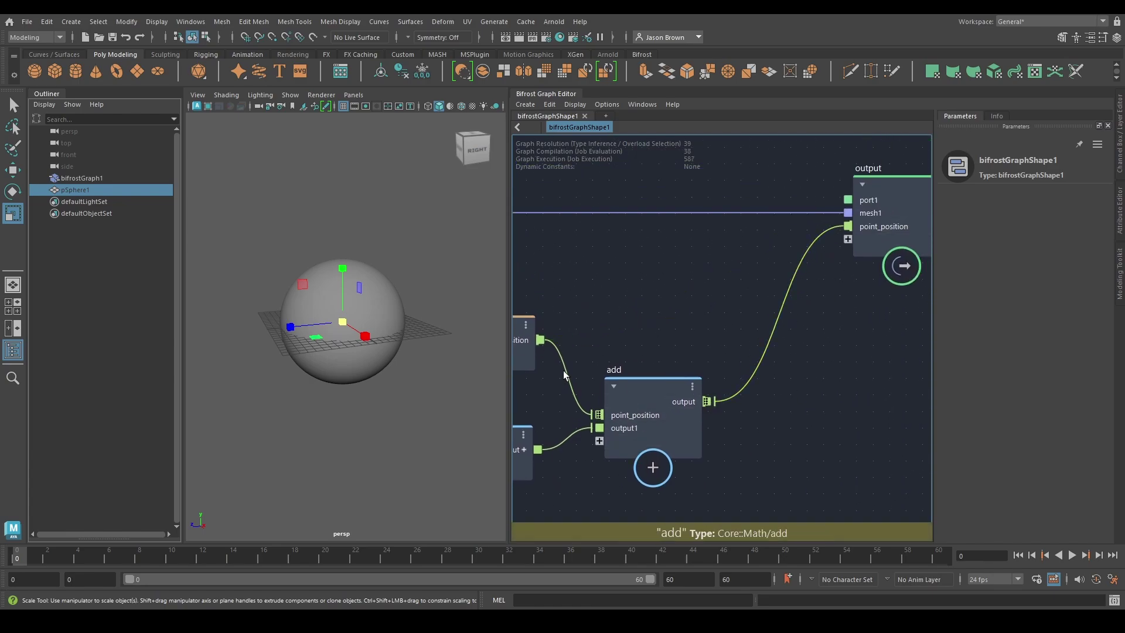
- Insert a set_point_position node into the mesh connection to output and move it in line with that connection
{"action": "scroll", "coordinate": [785, 389], "scroll_direction": "down", "scroll_amount": 1}
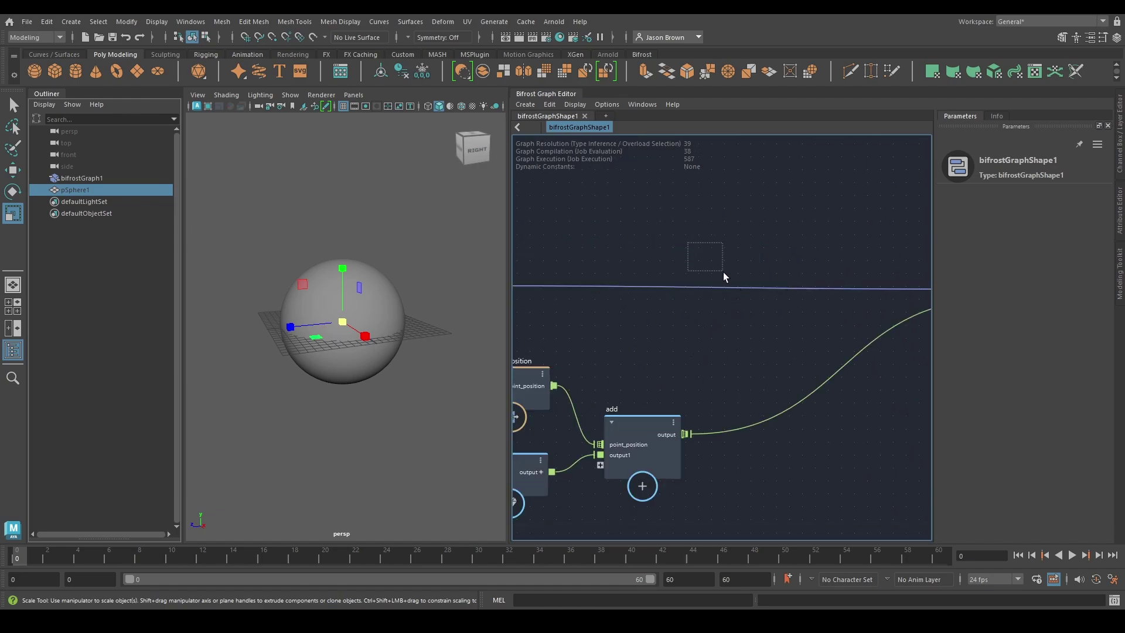
{"action": "left_click_drag", "start_coordinate": [723, 272], "coordinate": [783, 336]}
{"action": "key", "text": "Tab"}
{"action": "type", "text": "se"}
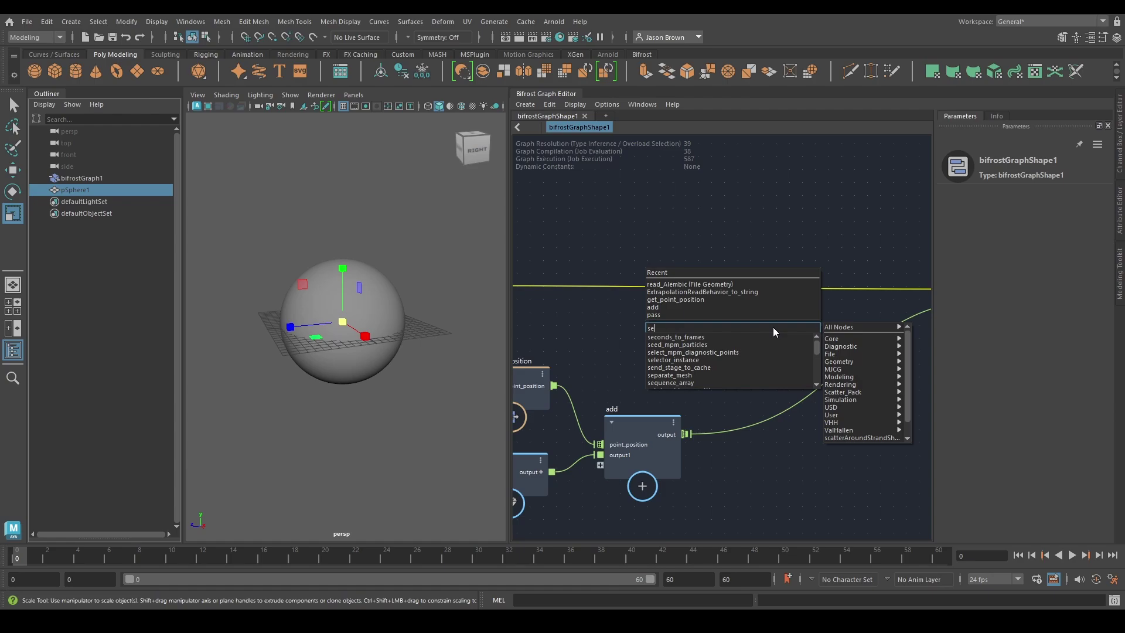
{"action": "type", "text": "t_po"}
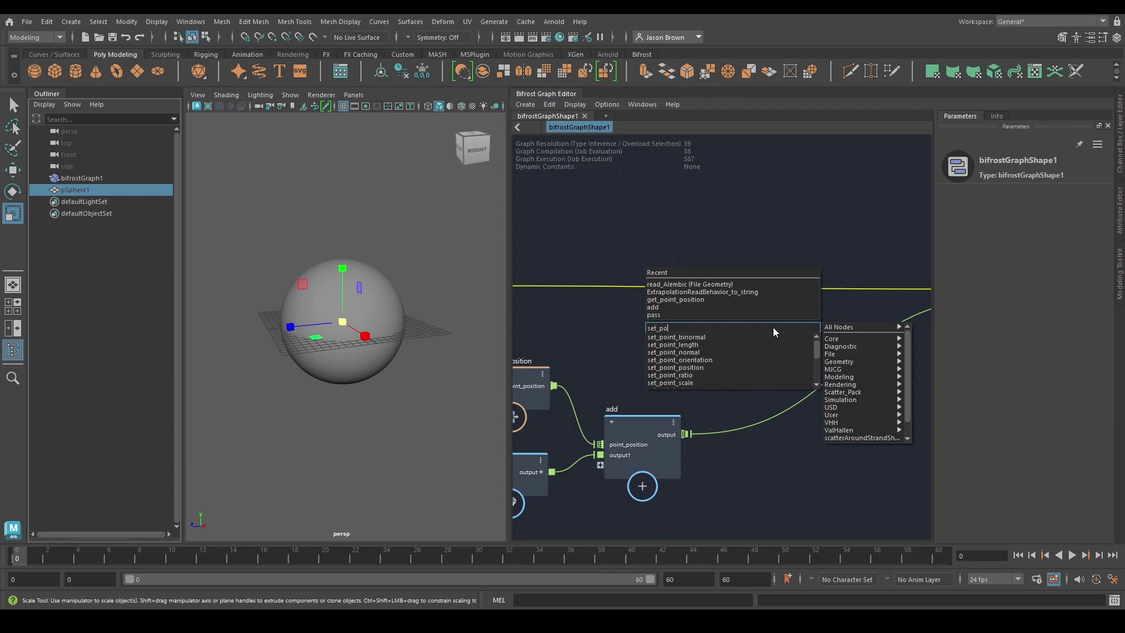
{"action": "left_click", "coordinate": [723, 365]}
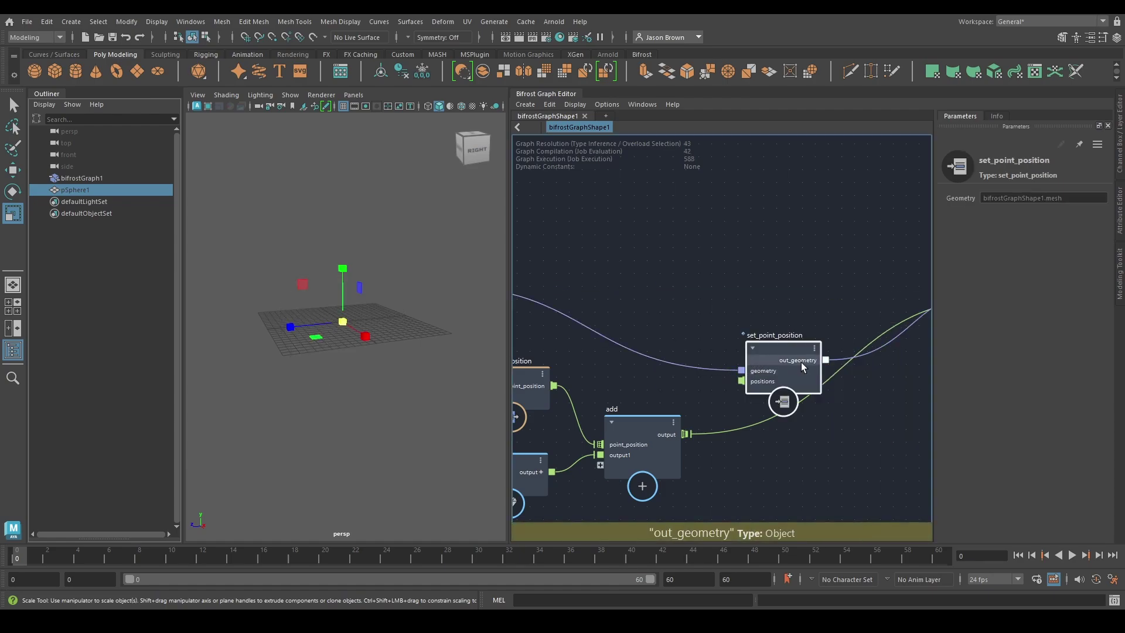
{"action": "left_click_drag", "start_coordinate": [801, 362], "coordinate": [783, 283]}
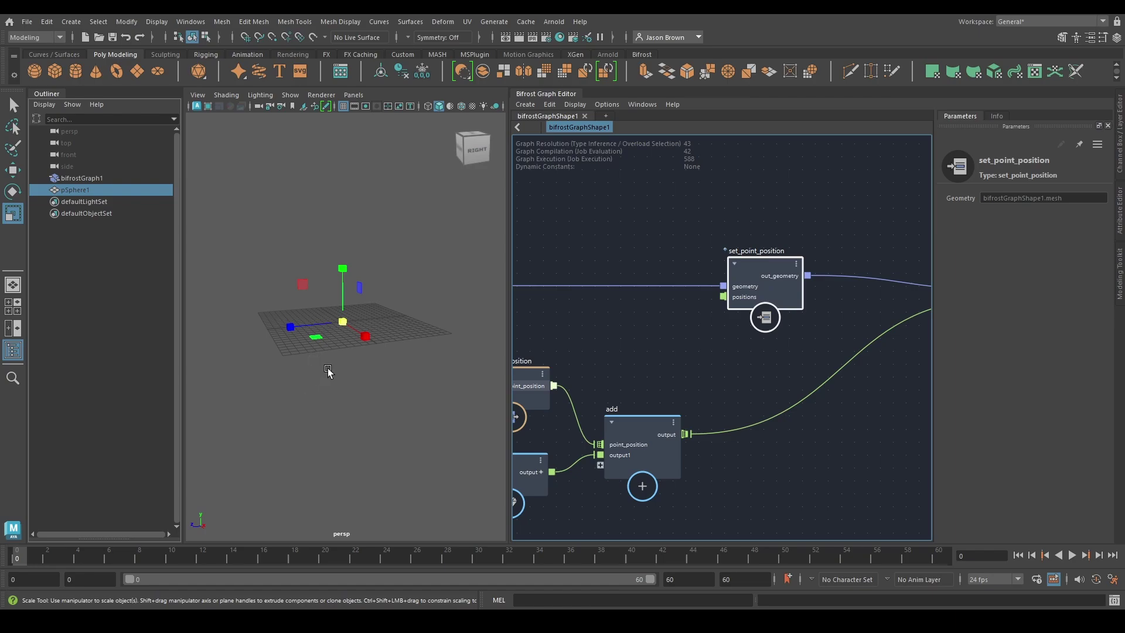
- Connect get_point_position's point_position to the positions input of set_point_position
{"action": "middle_click_drag", "start_coordinate": [725, 359], "coordinate": [644, 333], "text": "alt"}
{"action": "left_click", "coordinate": [908, 264]}
{"action": "middle_click_drag", "start_coordinate": [760, 357], "coordinate": [913, 368], "text": "alt"}
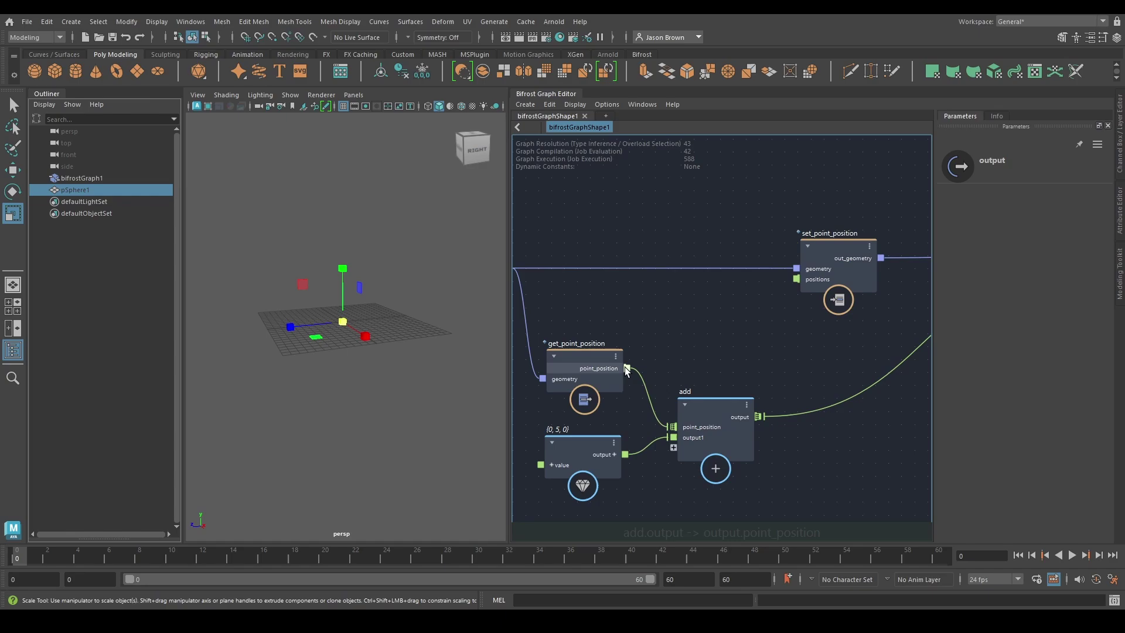
{"action": "left_click_drag", "start_coordinate": [626, 369], "coordinate": [797, 279]}
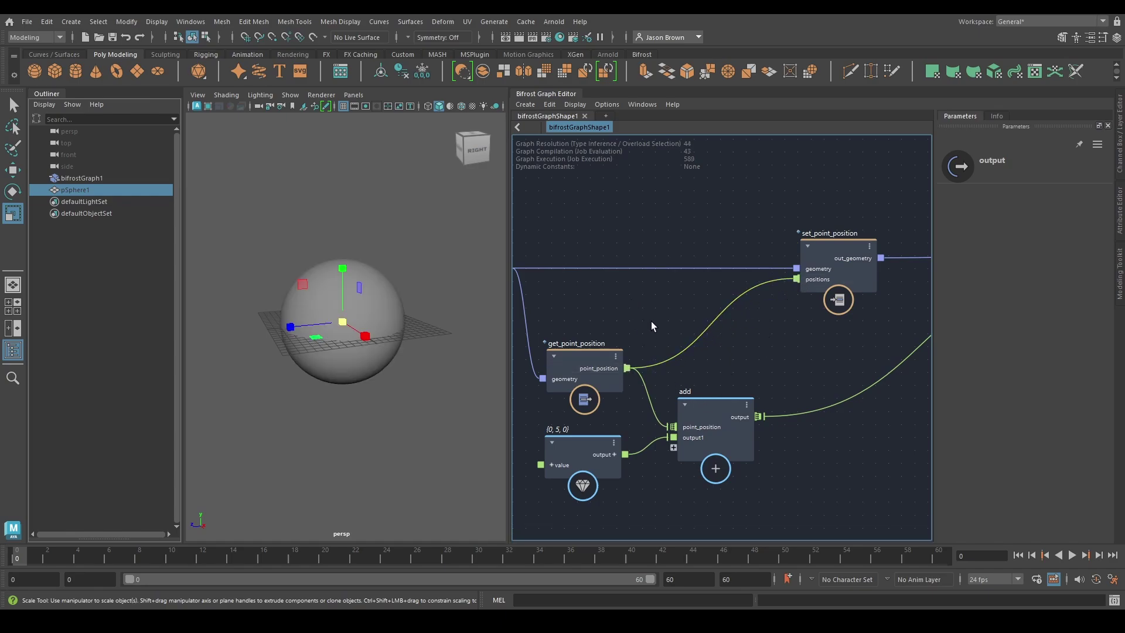
- Inspect the size and the min and max values on the connection between get_point_position and set_point_position
{"action": "middle_click_drag", "start_coordinate": [652, 321], "coordinate": [684, 334], "text": "alt"}
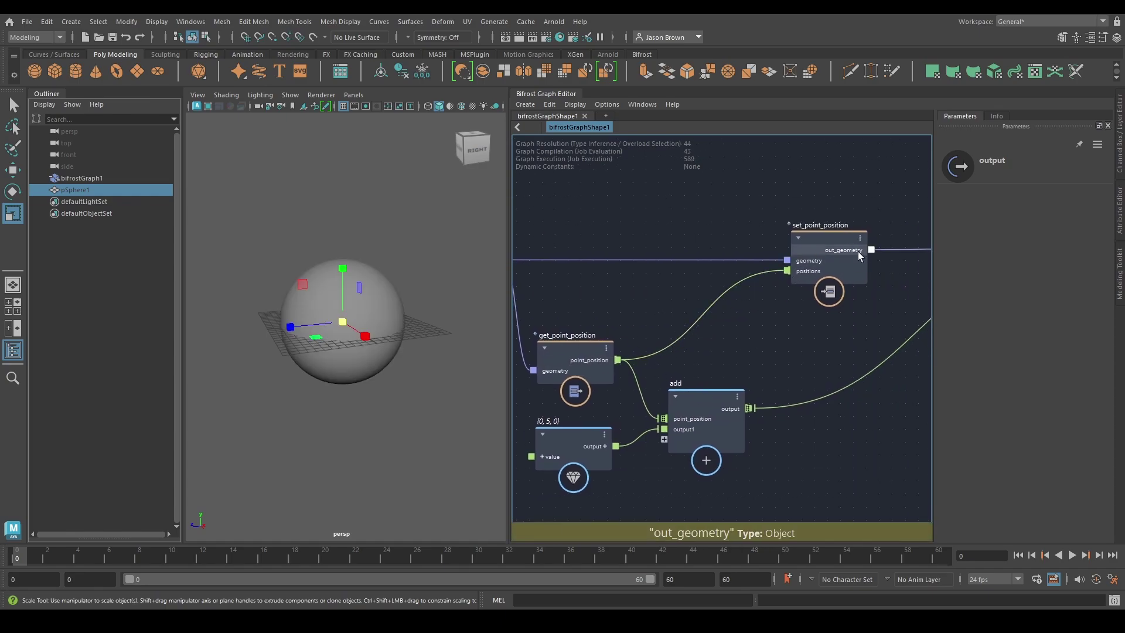
{"action": "left_click", "coordinate": [715, 331]}
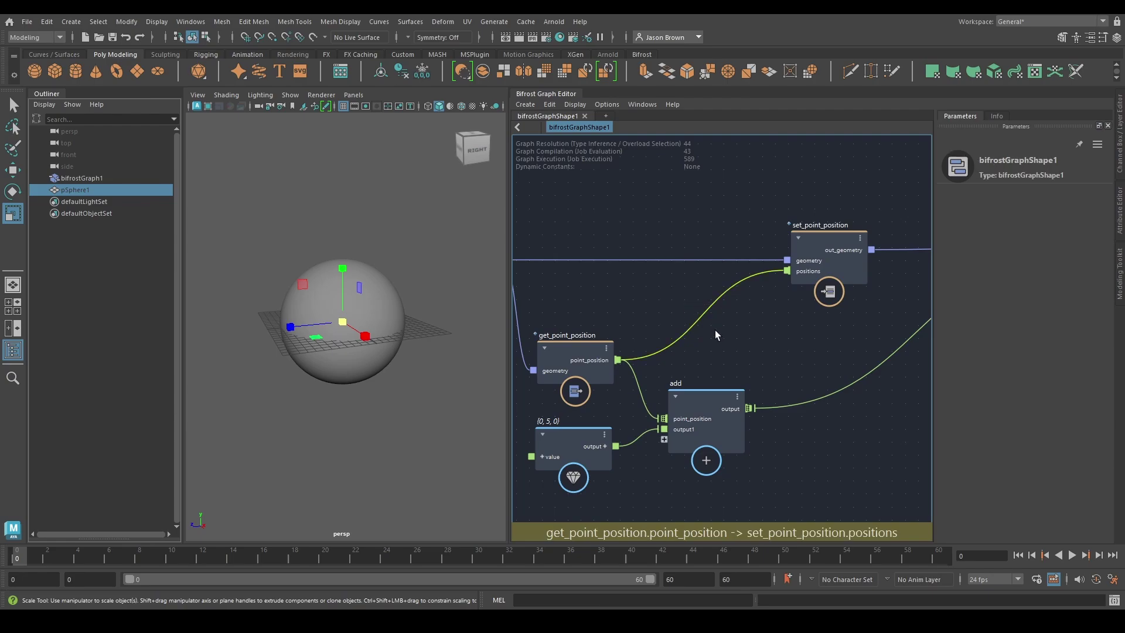
{"action": "mouse_move", "coordinate": [698, 321]}
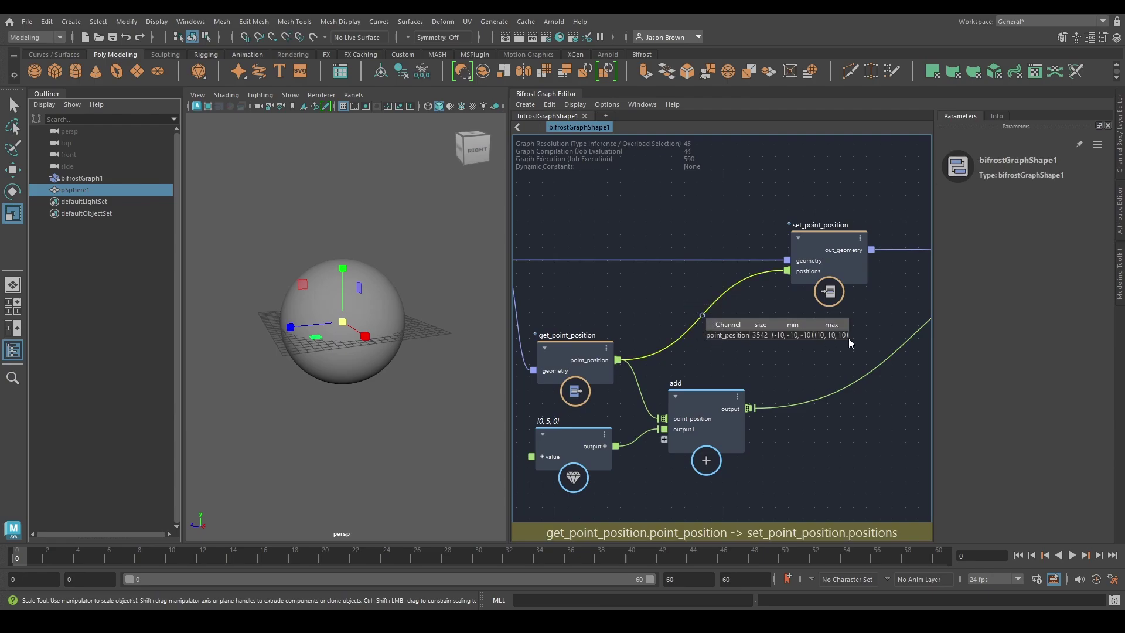
- Try removing the connection into set_point_position's positions input, undoing each removal
{"action": "middle_click_drag", "start_coordinate": [743, 342], "coordinate": [758, 334]}
{"action": "left_click_drag", "start_coordinate": [783, 268], "coordinate": [727, 305]}
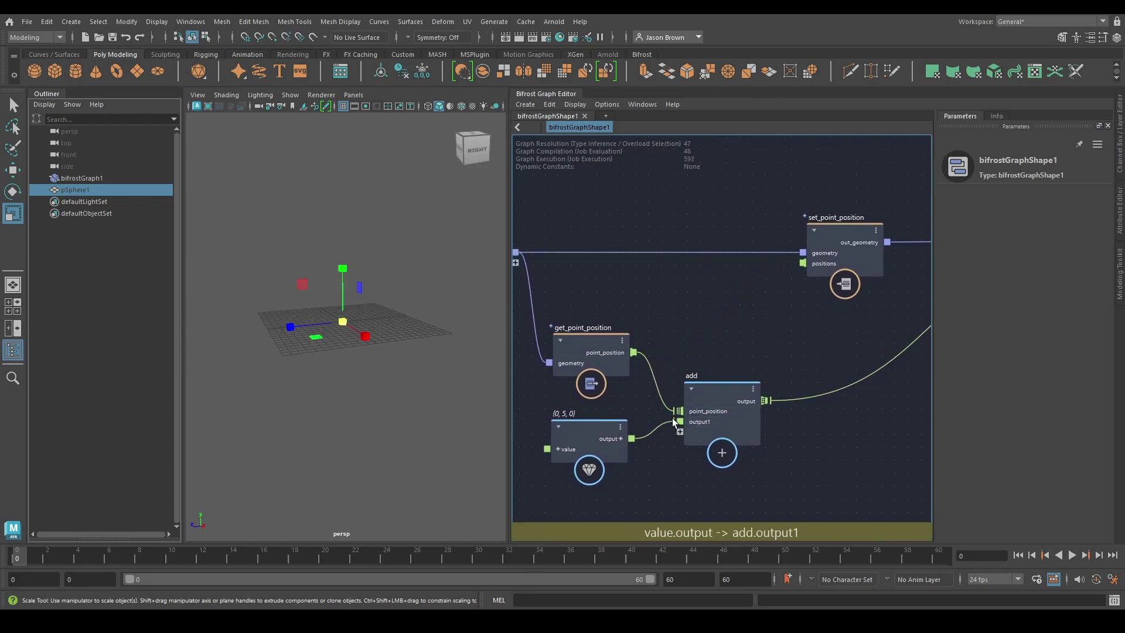
{"action": "key", "text": "ctrl+z"}
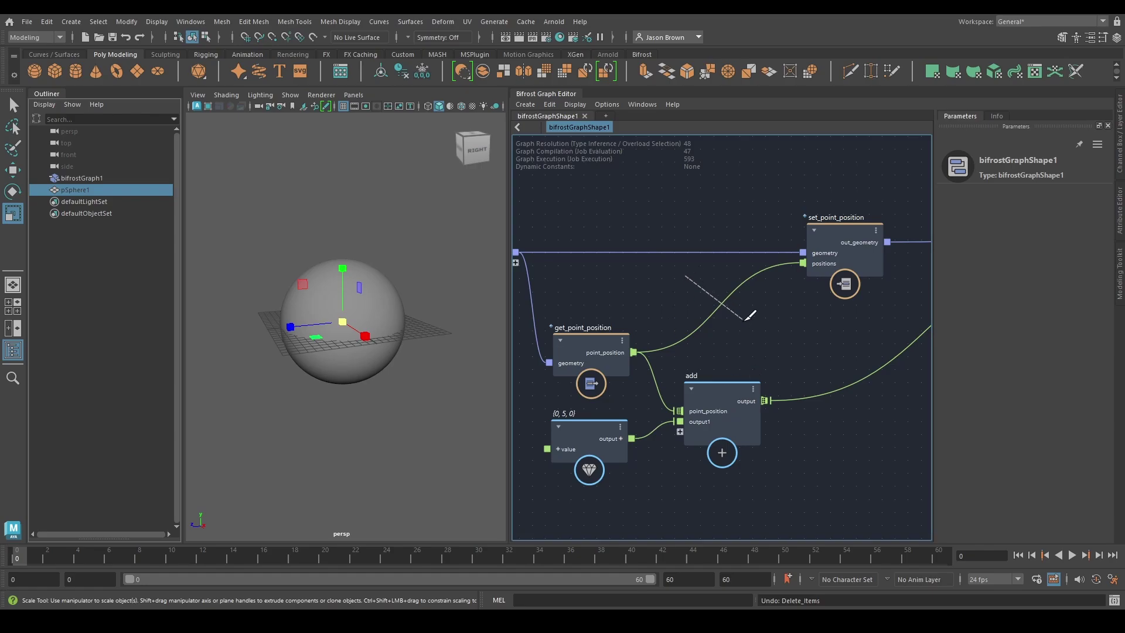
{"action": "left_click_drag", "start_coordinate": [750, 316], "coordinate": [755, 332]}
{"action": "key", "text": "ctrl+z"}
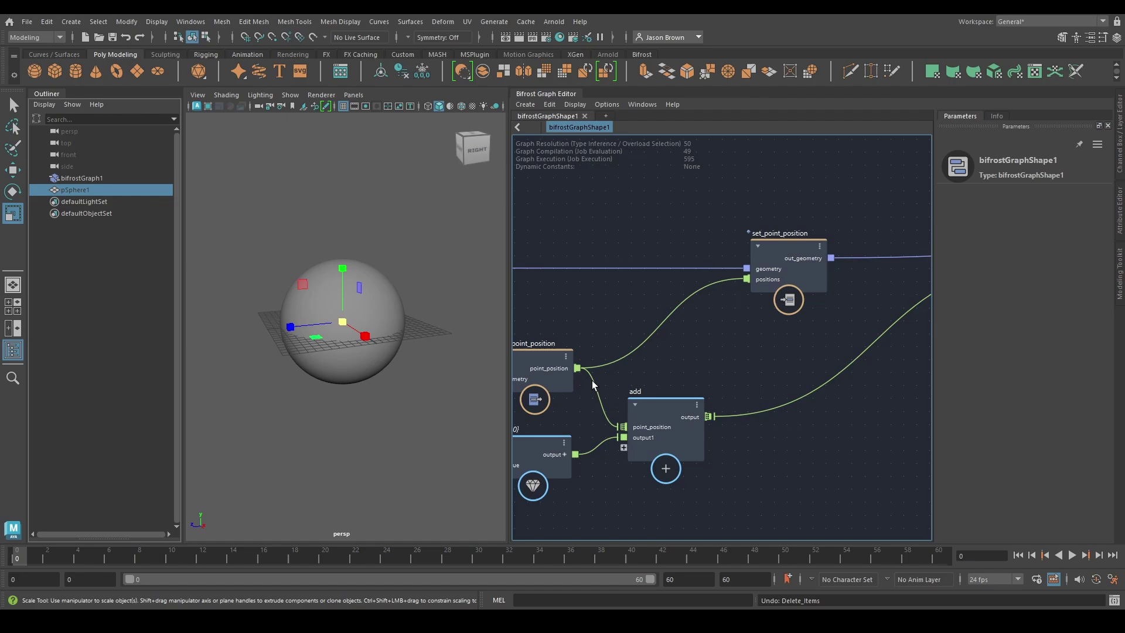
- Move set_point_position closer to the output node and feed its positions input from the add node's output
{"action": "middle_click_drag", "start_coordinate": [892, 325], "coordinate": [703, 307]}
{"action": "scroll", "coordinate": [786, 308], "scroll_direction": "down", "scroll_amount": 2}
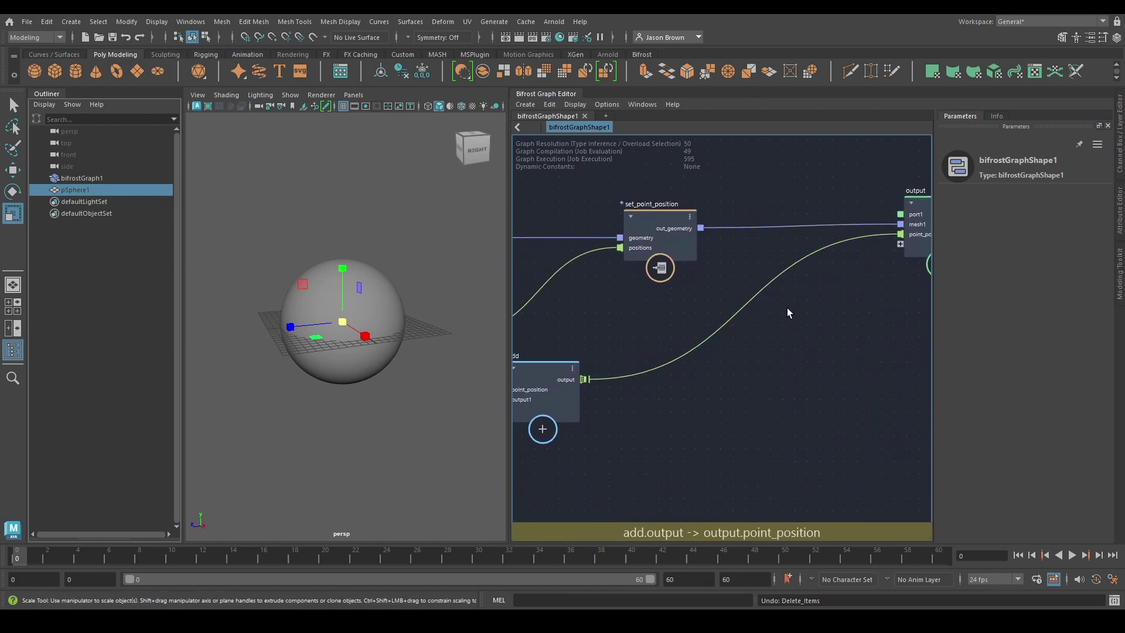
{"action": "middle_click_drag", "start_coordinate": [791, 309], "coordinate": [720, 361]}
{"action": "left_click_drag", "start_coordinate": [835, 270], "coordinate": [868, 272]}
{"action": "left_click_drag", "start_coordinate": [592, 282], "coordinate": [750, 279]}
{"action": "middle_click_drag", "start_coordinate": [665, 327], "coordinate": [759, 312]}
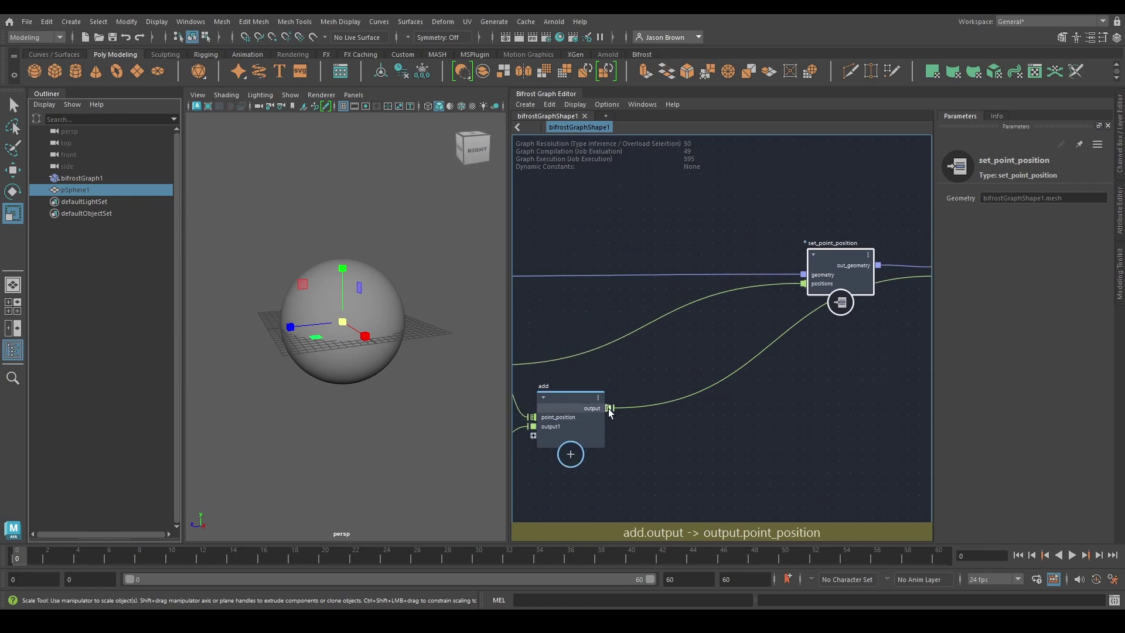
{"action": "left_click_drag", "start_coordinate": [609, 410], "coordinate": [802, 283]}
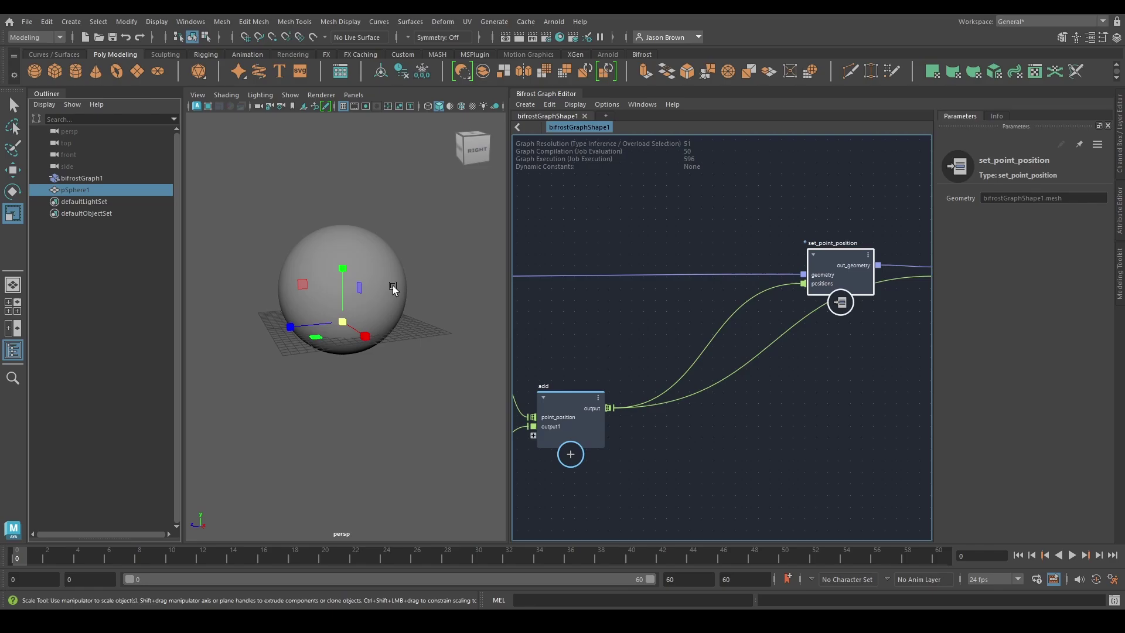
- Delete the point_position port from the output node
{"action": "middle_click_drag", "start_coordinate": [871, 361], "coordinate": [786, 386]}
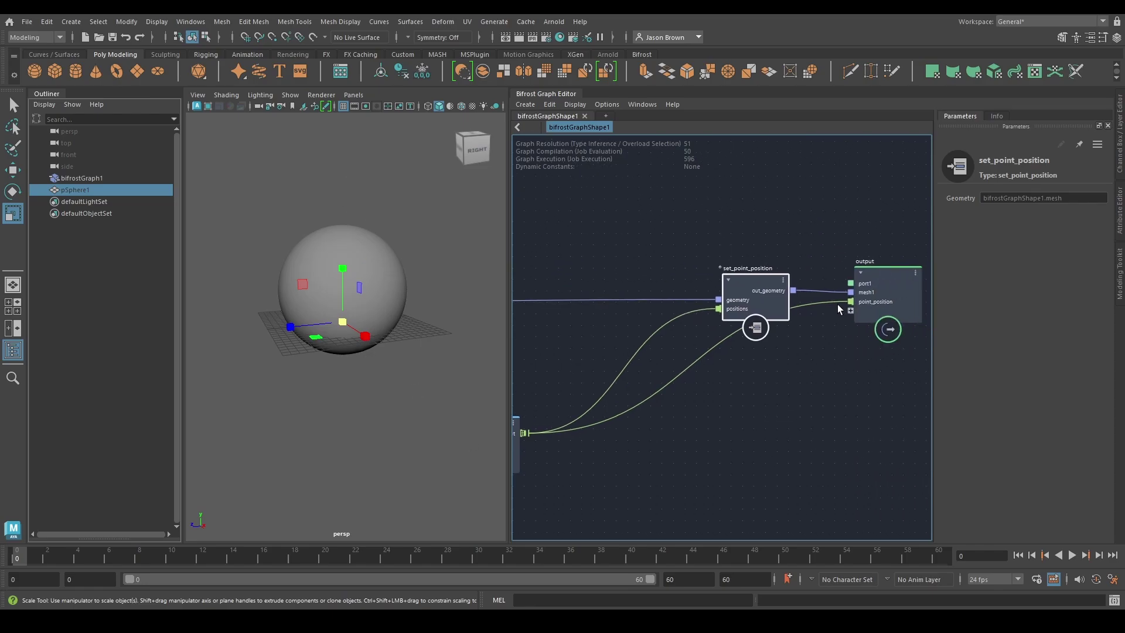
{"action": "right_click", "coordinate": [869, 301]}
{"action": "left_click", "coordinate": [899, 321]}
- Review the get_point_position, float3 value and set_point_position nodes along the chain from pSphereShape1 to output
{"action": "middle_click_drag", "start_coordinate": [647, 414], "coordinate": [841, 361]}
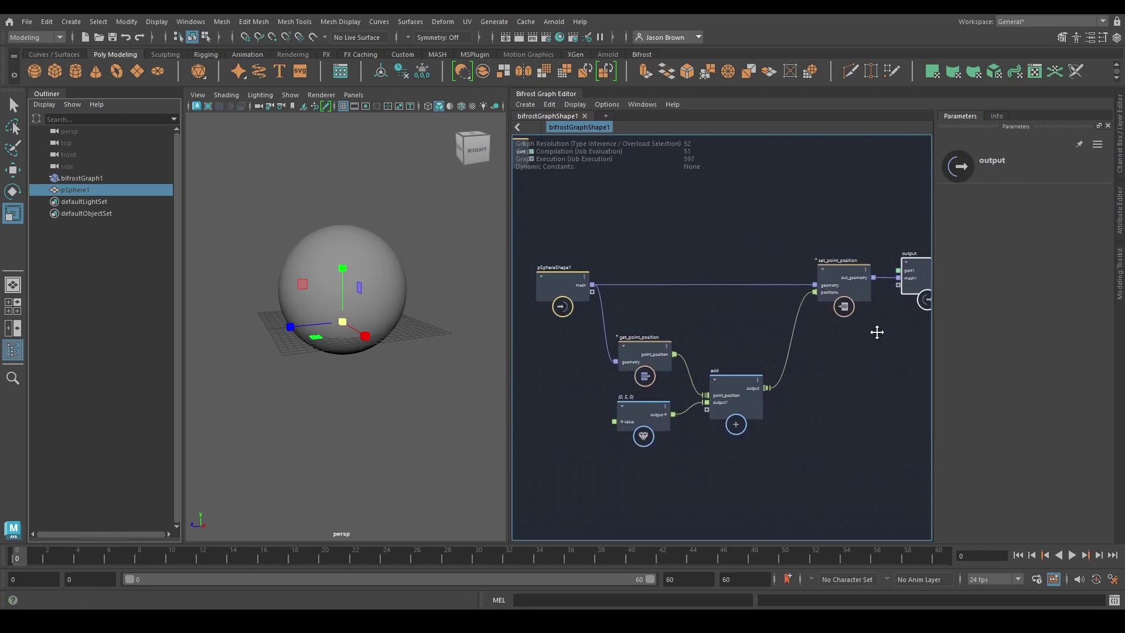
{"action": "middle_click_drag", "start_coordinate": [877, 332], "coordinate": [883, 330]}
{"action": "left_click_drag", "start_coordinate": [668, 311], "coordinate": [615, 374]}
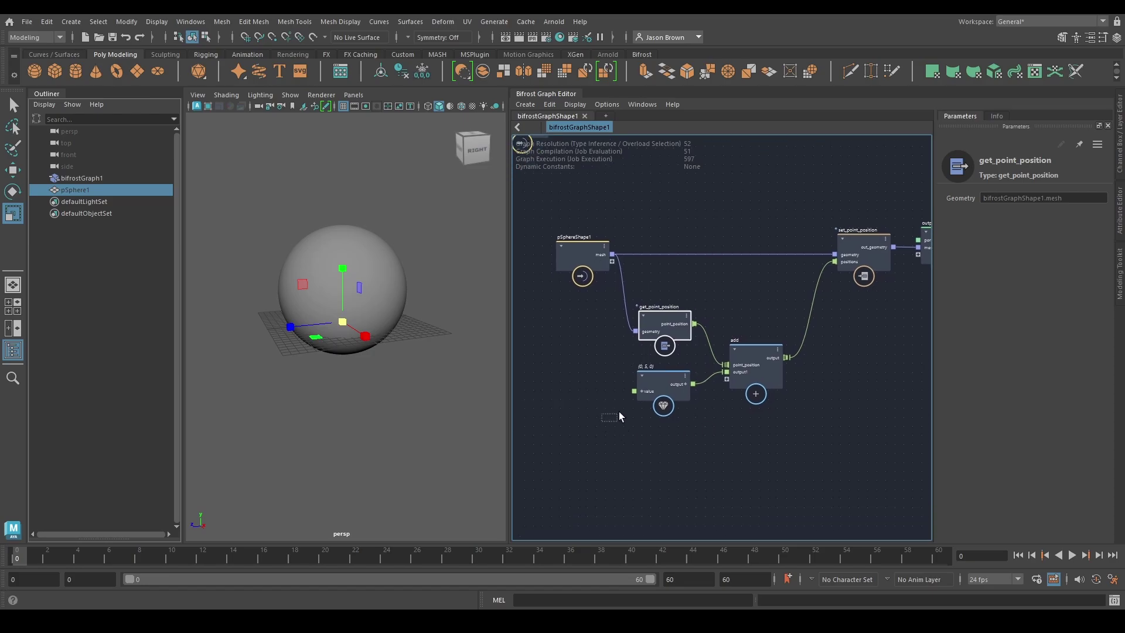
{"action": "left_click", "coordinate": [674, 387]}
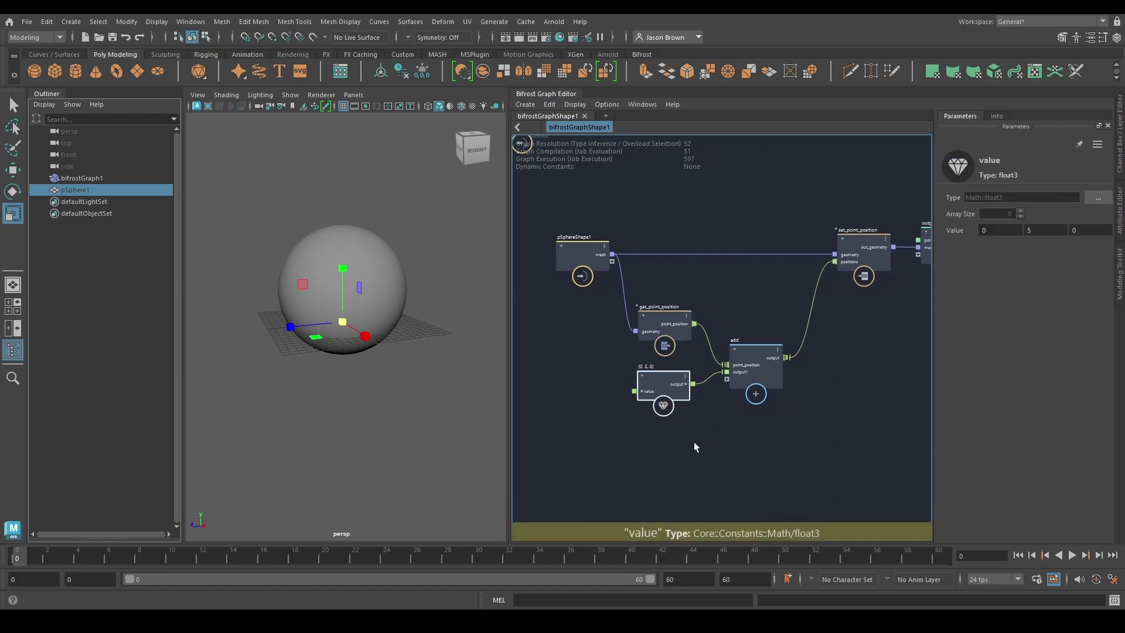
{"action": "middle_click_drag", "start_coordinate": [746, 381], "coordinate": [692, 414]}
{"action": "left_click", "coordinate": [804, 287]}
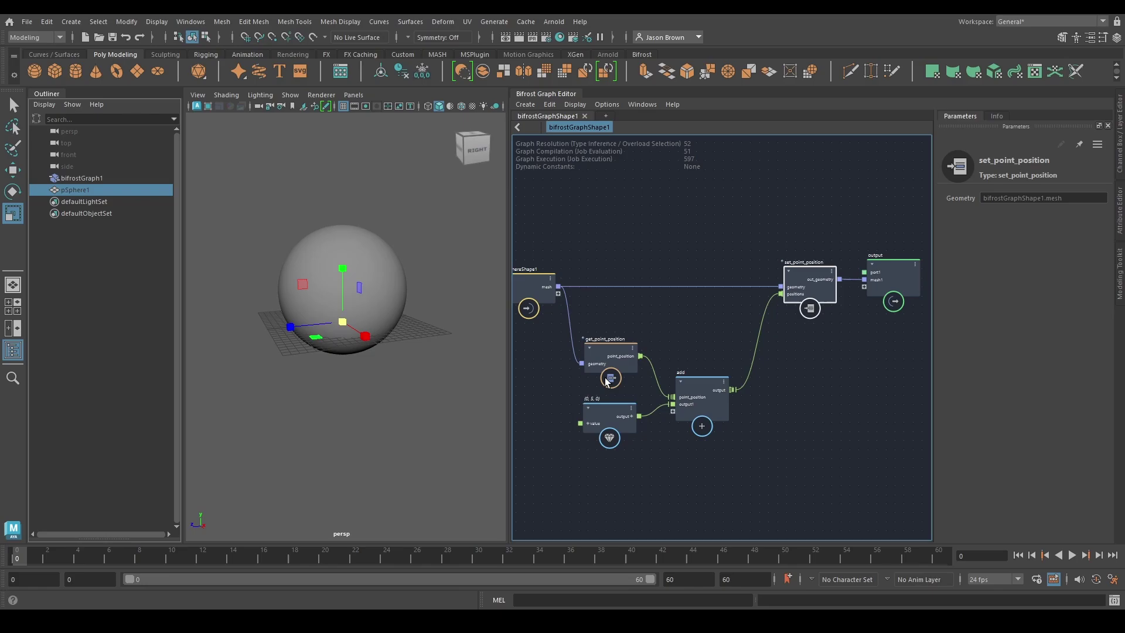
{"action": "middle_click_drag", "start_coordinate": [766, 335], "coordinate": [723, 328]}
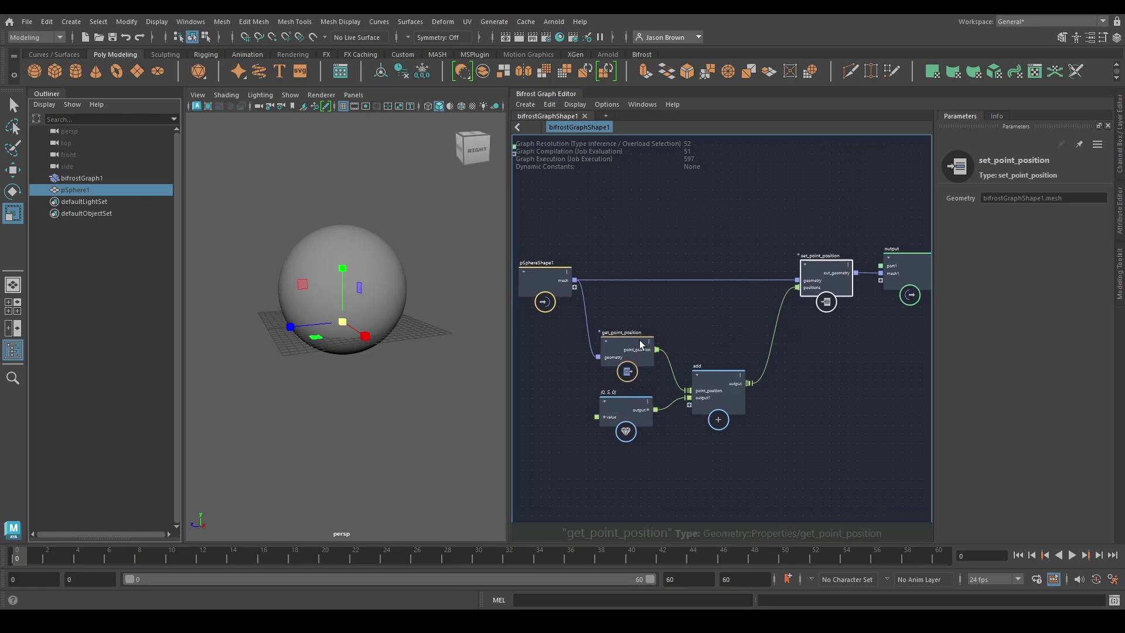
- Try different Y and X offsets on the float3 value node, undoing each change
{"action": "left_click", "coordinate": [613, 405]}
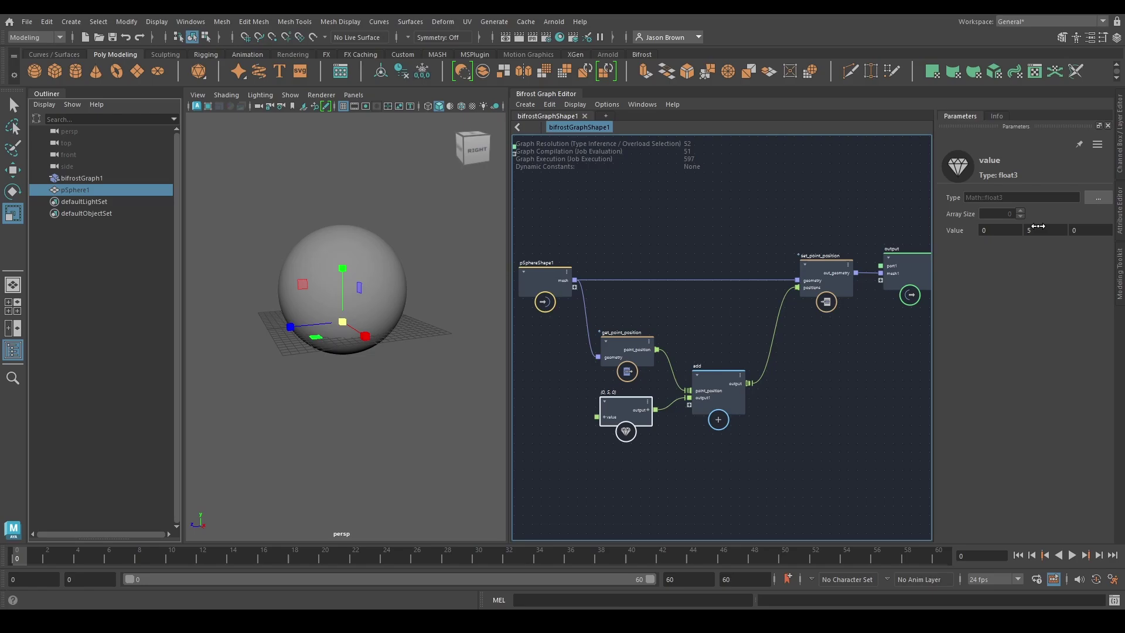
{"action": "left_click_drag", "start_coordinate": [1038, 227], "coordinate": [792, 244]}
{"action": "key", "text": "ctrl+z"}
{"action": "mouse_move", "coordinate": [984, 231]}
{"action": "left_mouse_down"}
{"action": "mouse_move", "coordinate": [373, 238]}
{"action": "mouse_move", "coordinate": [1084, 240]}
{"action": "mouse_move", "coordinate": [991, 246]}
{"action": "left_mouse_up"}
{"action": "key", "text": "ctrl+z"}
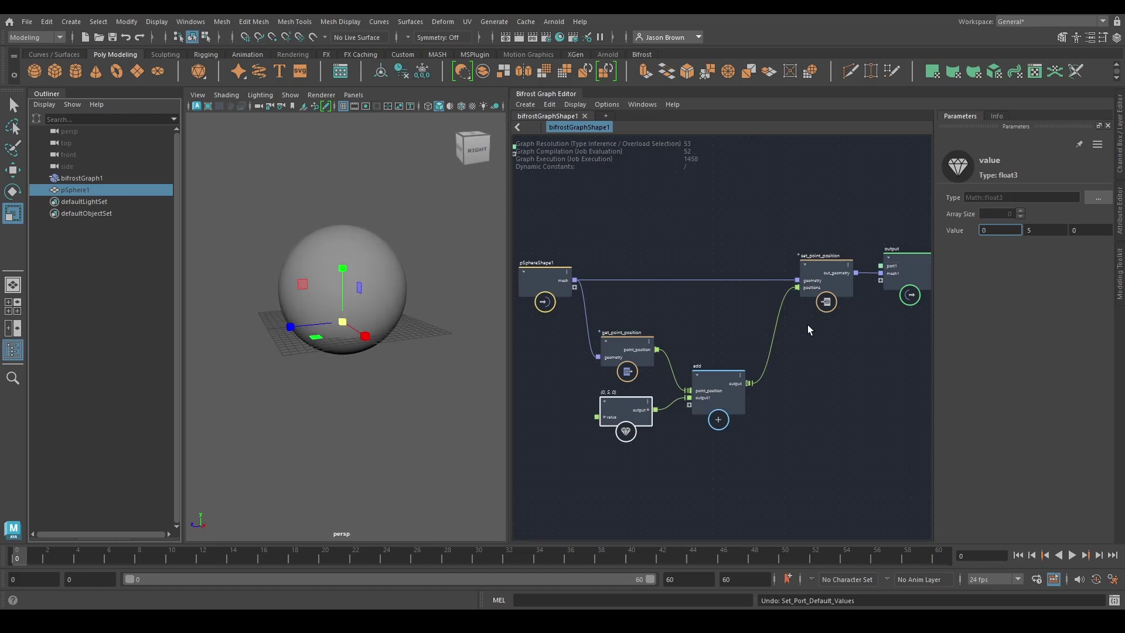
{"action": "middle_click_drag", "start_coordinate": [796, 330], "coordinate": [756, 364], "text": "alt"}
{"action": "middle_click_drag", "start_coordinate": [841, 358], "coordinate": [839, 372]}
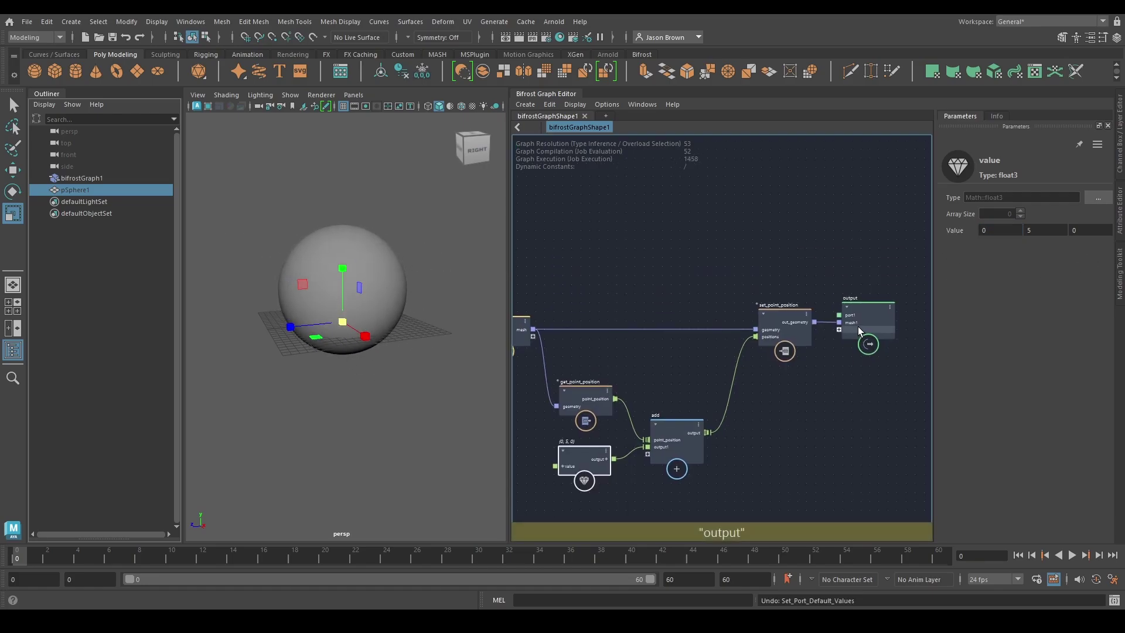
- Move the output node slightly farther away from set_point_position
{"action": "left_click_drag", "start_coordinate": [858, 326], "coordinate": [893, 324]}
{"action": "mouse_move", "coordinate": [842, 371]}
{"action": "middle_mouse_down"}
{"action": "mouse_move", "coordinate": [866, 349]}
{"action": "mouse_move", "coordinate": [861, 370]}
{"action": "middle_mouse_up"}
{"action": "middle_click_drag", "start_coordinate": [776, 346], "coordinate": [728, 333]}
{"action": "middle_click_drag", "start_coordinate": [519, 284], "coordinate": [563, 283]}
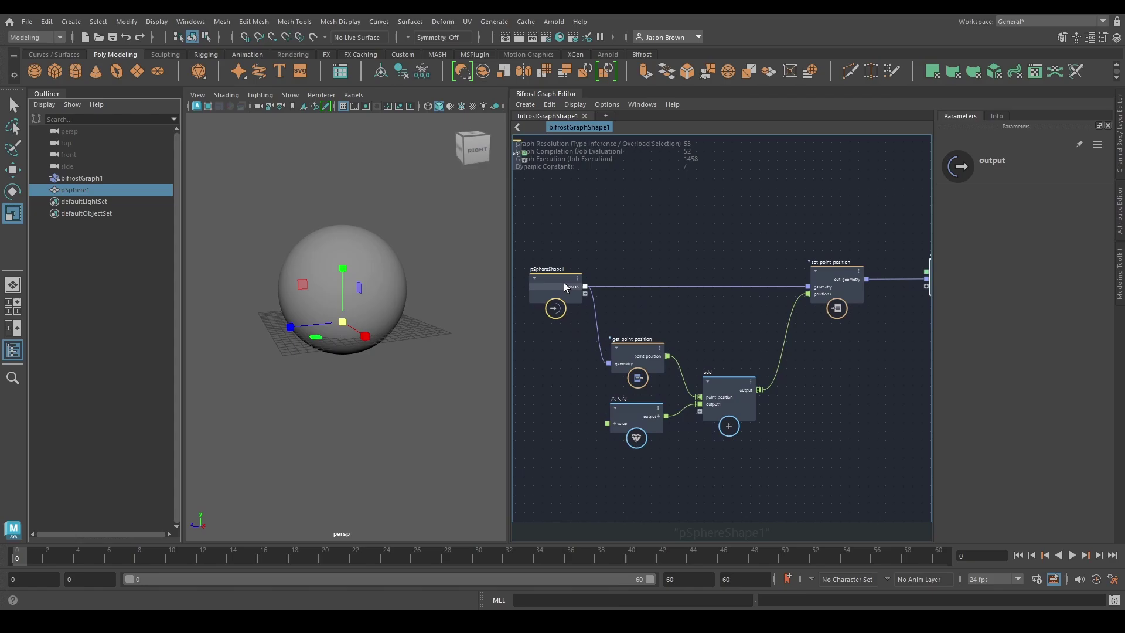
- Connect pSphereShape1's mesh straight to the output node's mesh1 input, bypassing set_point_position, and undo the connection
{"action": "left_click", "coordinate": [532, 279]}
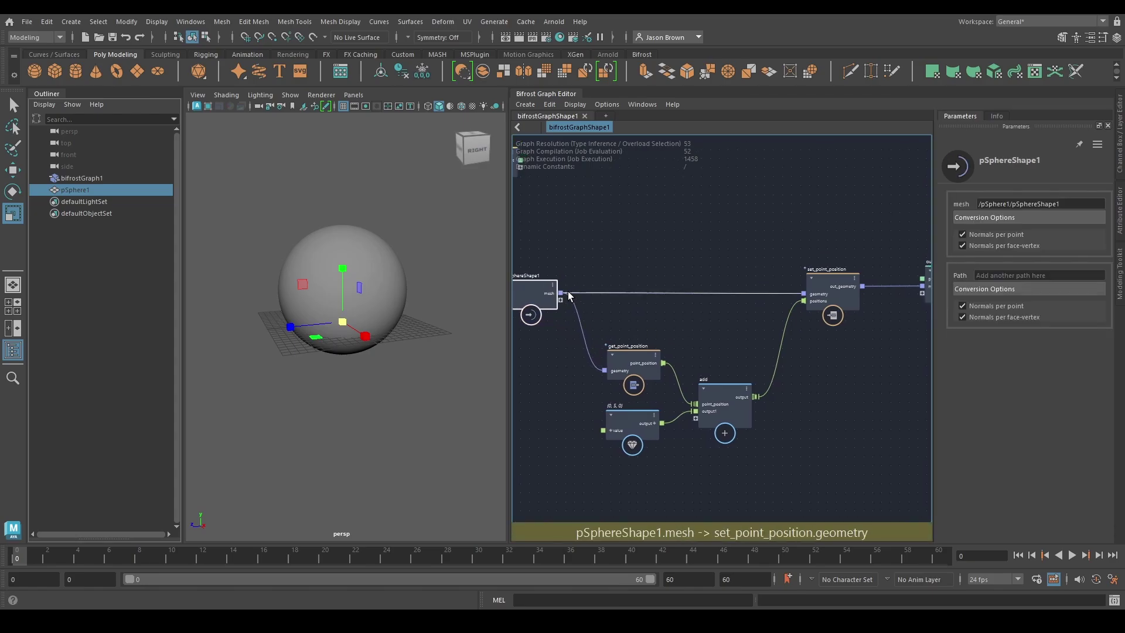
{"action": "middle_click_drag", "start_coordinate": [655, 318], "coordinate": [617, 326]}
{"action": "left_click_drag", "start_coordinate": [572, 307], "coordinate": [726, 316]}
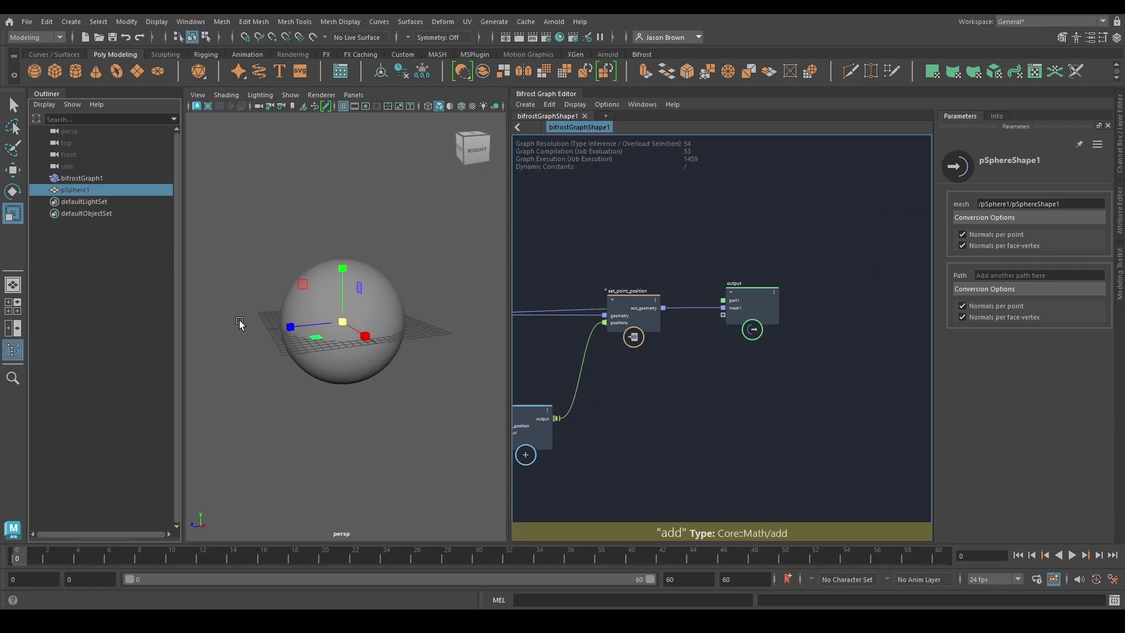
{"action": "middle_click_drag", "start_coordinate": [731, 369], "coordinate": [816, 364]}
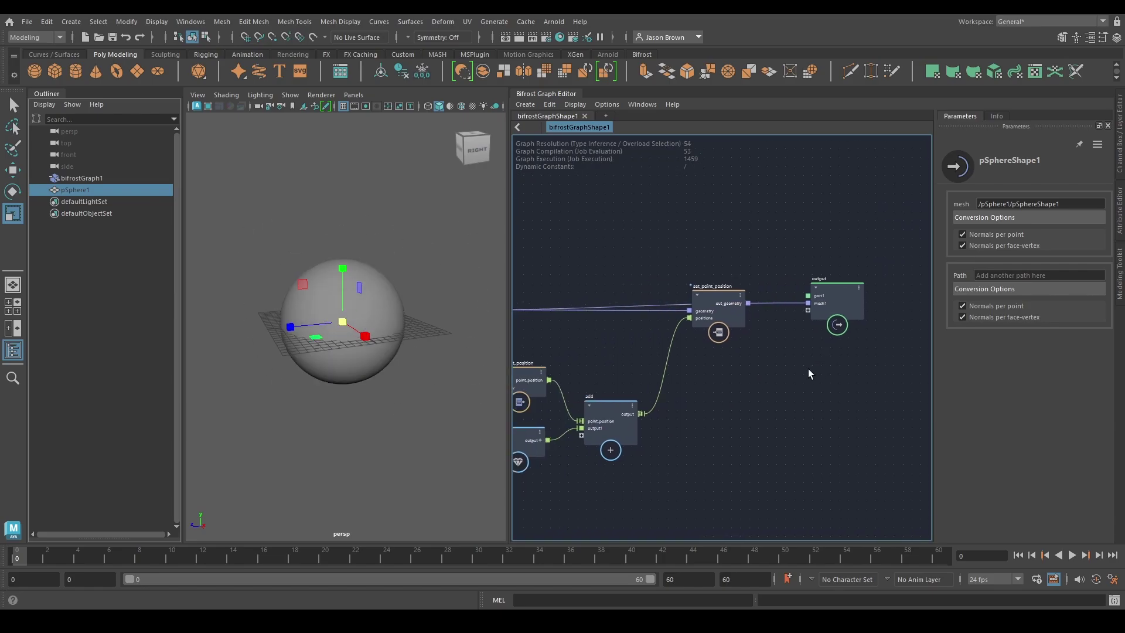
{"action": "key", "text": "ctrl+z"}
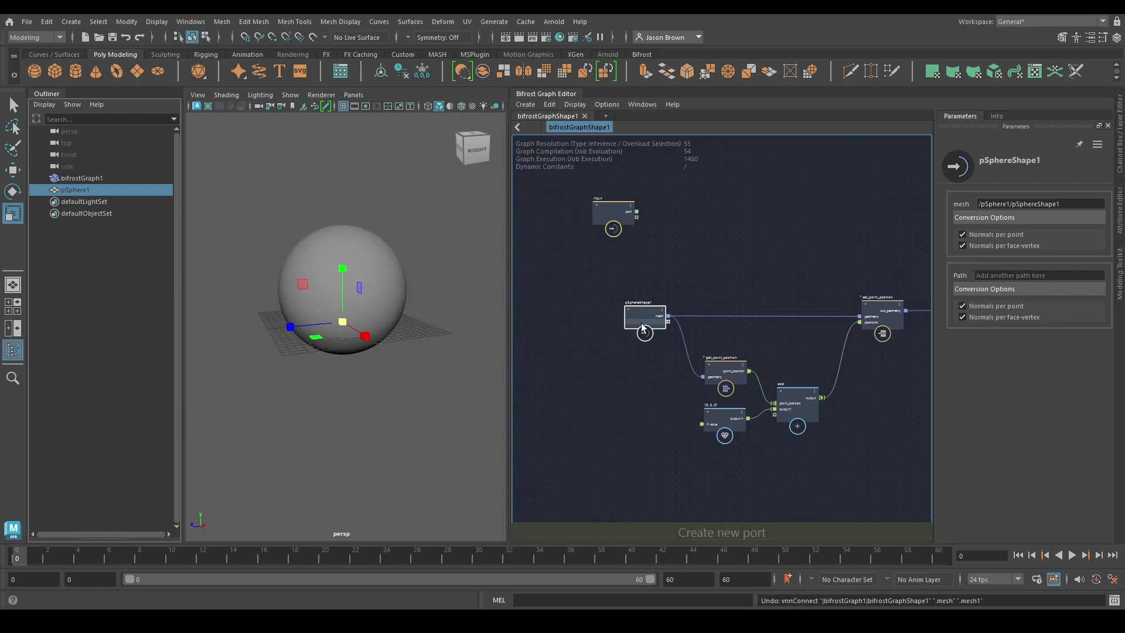
- Rearrange the graph, moving pSphereShape1 aside and bringing get_point_position, the float3 value, add and set_point_position closer to it
{"action": "left_click_drag", "start_coordinate": [642, 322], "coordinate": [589, 323]}
{"action": "middle_click_drag", "start_coordinate": [644, 361], "coordinate": [650, 348]}
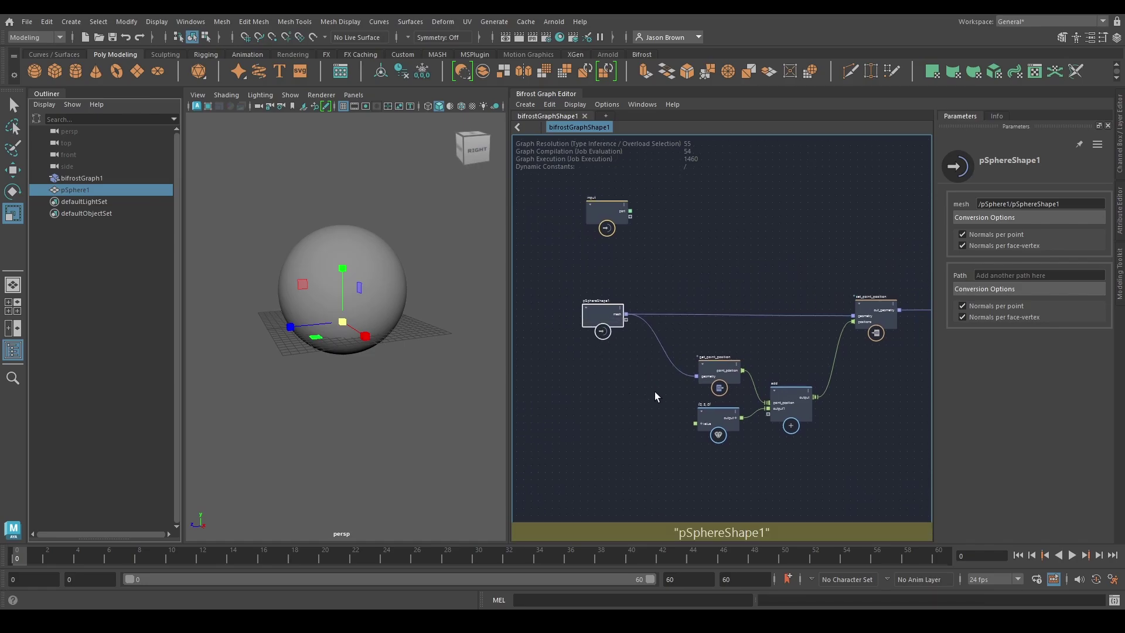
{"action": "middle_click_drag", "start_coordinate": [733, 326], "coordinate": [708, 331]}
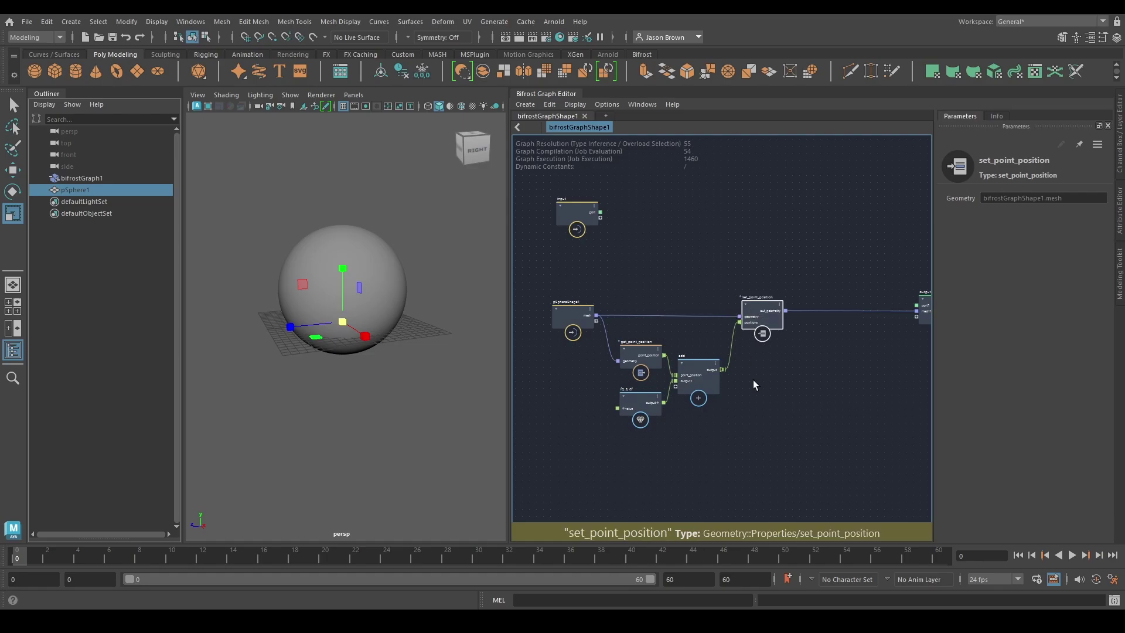
{"action": "scroll", "coordinate": [754, 380], "scroll_direction": "up", "scroll_amount": 3}
{"action": "scroll", "coordinate": [737, 395], "scroll_direction": "up", "scroll_amount": 1}
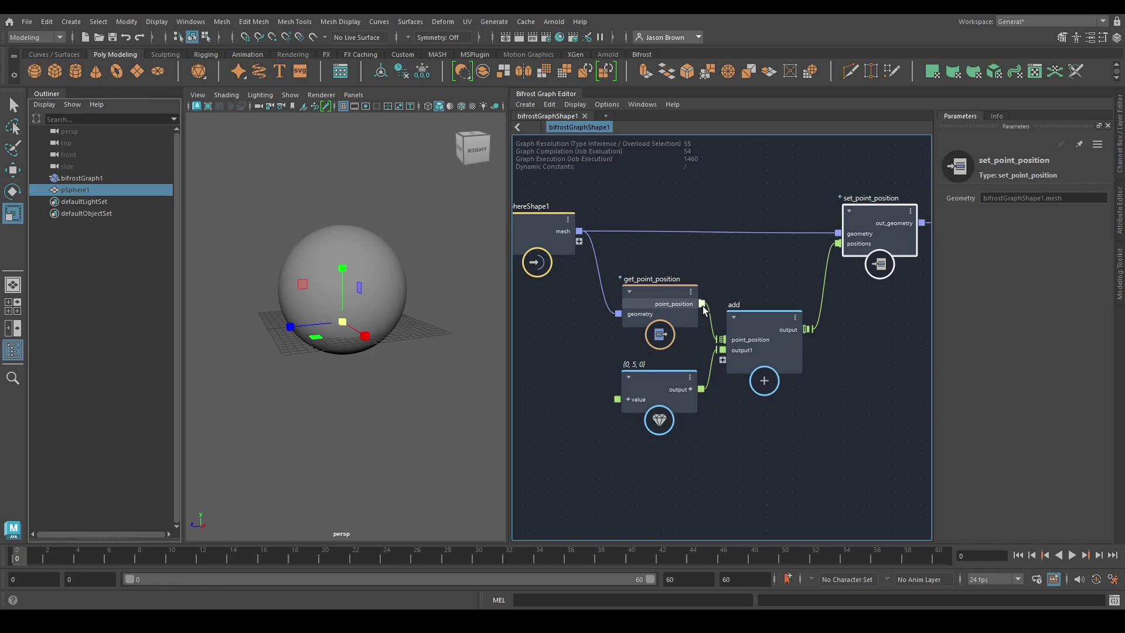
- Add a new value node in the empty area below the float3 value node
{"action": "middle_click_drag", "start_coordinate": [824, 417], "coordinate": [831, 333]}
{"action": "left_click", "coordinate": [685, 417]}
{"action": "key", "text": "Tab"}
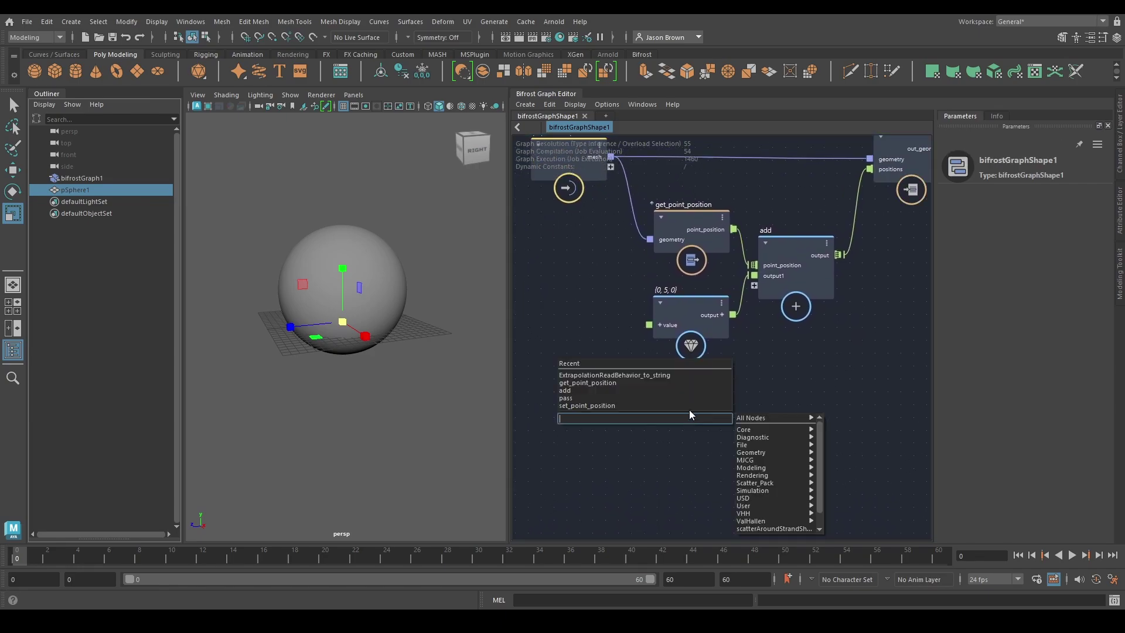
{"action": "key", "text": "Escape"}
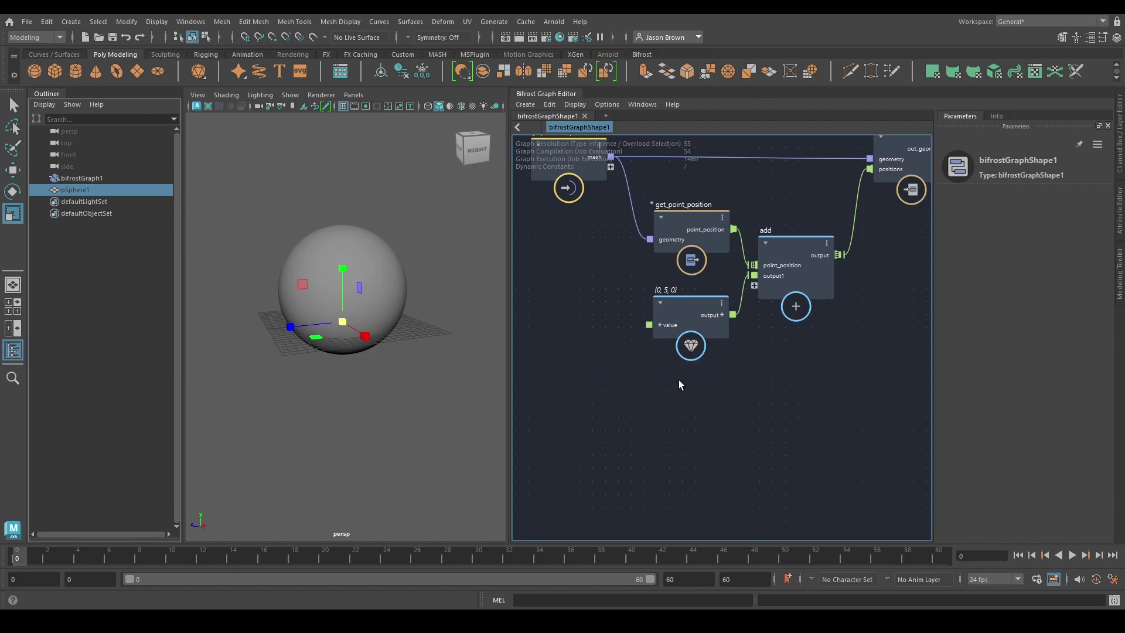
{"action": "key", "text": "Tab"}
{"action": "type", "text": "value"}
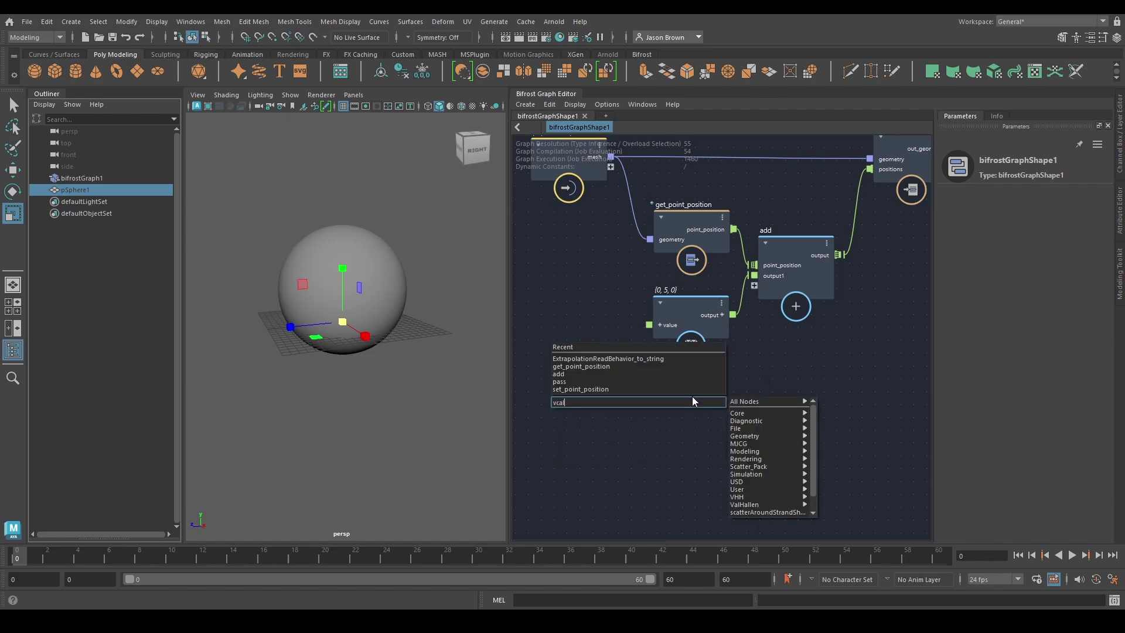
{"action": "key", "text": "Return"}
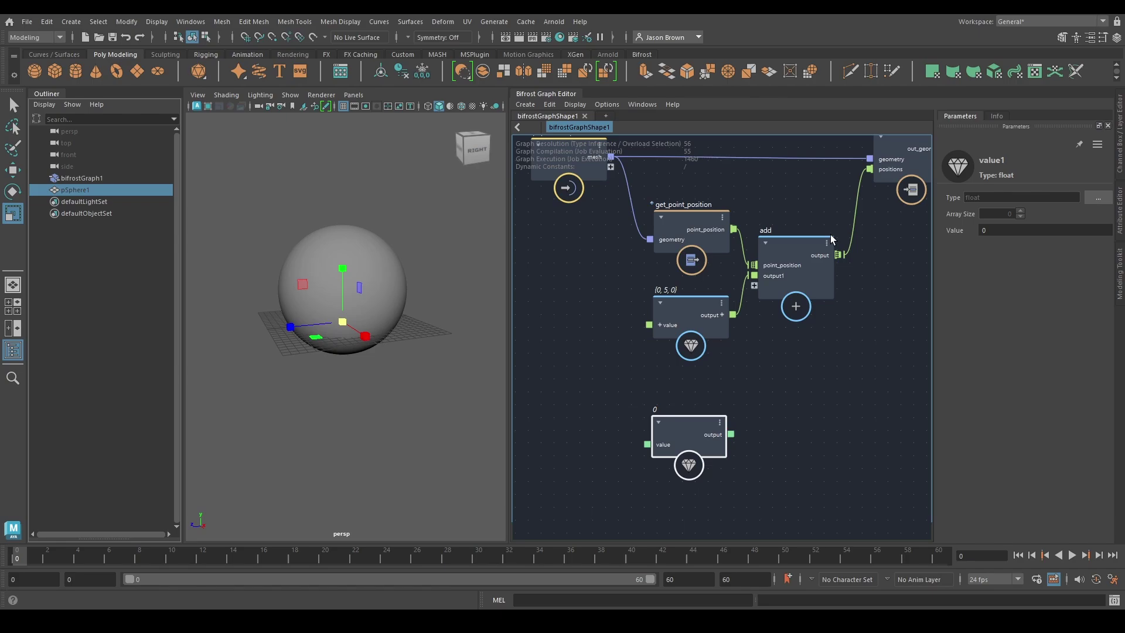
- Move the new value node up beneath the float3 value node and leave it selected
{"action": "left_click_drag", "start_coordinate": [593, 399], "coordinate": [762, 490]}
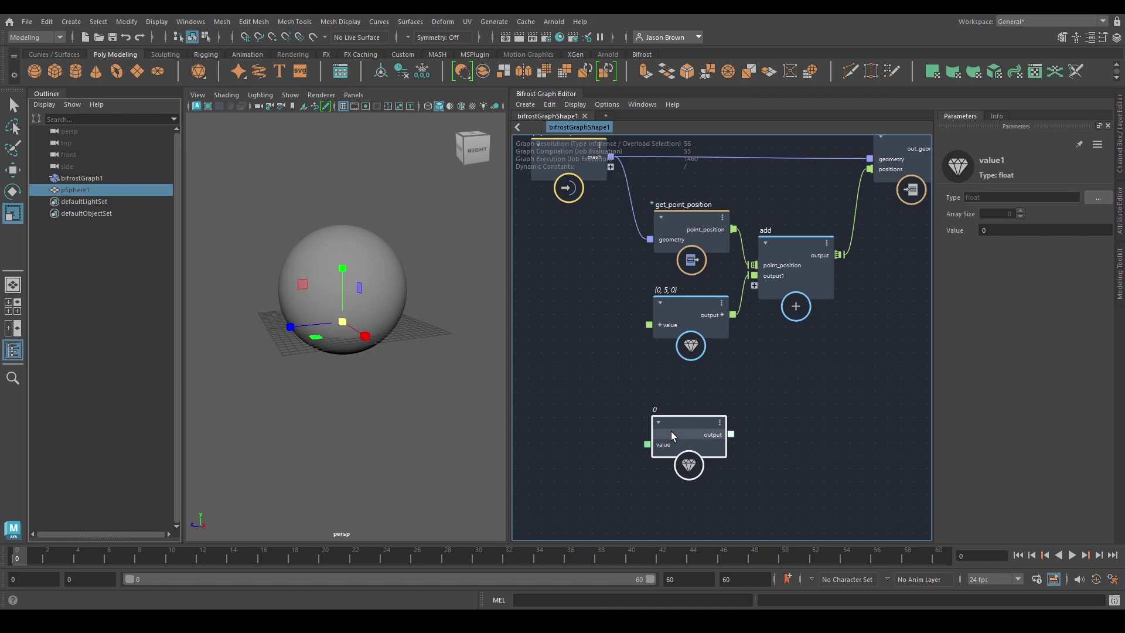
{"action": "middle_click_drag", "start_coordinate": [757, 419], "coordinate": [758, 399]}
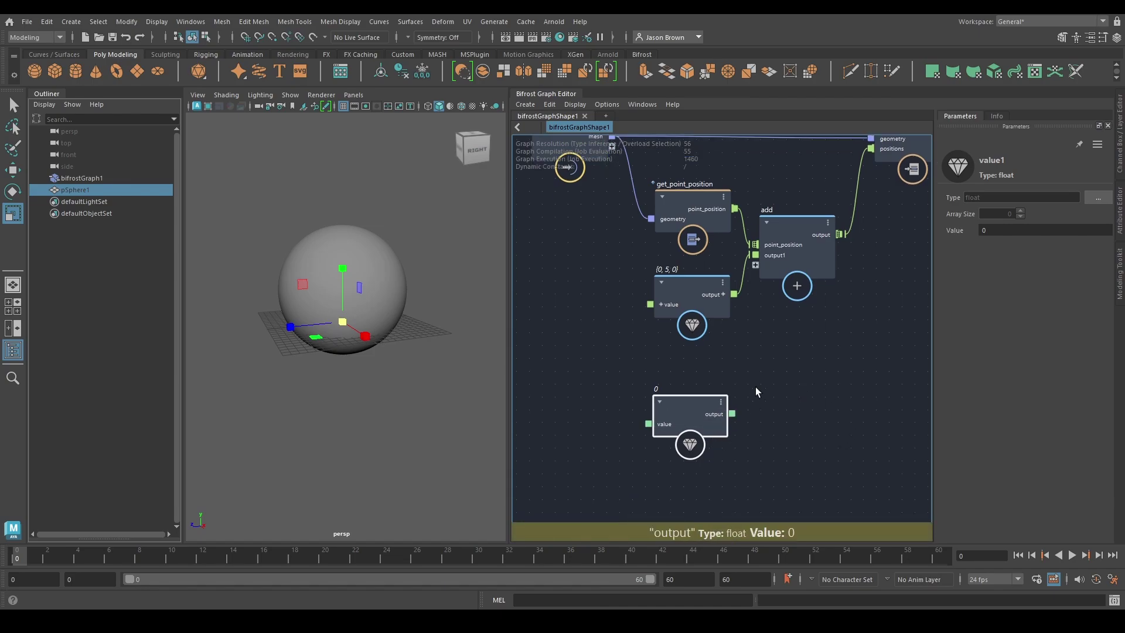
{"action": "left_click_drag", "start_coordinate": [561, 481], "coordinate": [562, 480]}
{"action": "left_click_drag", "start_coordinate": [698, 416], "coordinate": [697, 396]}
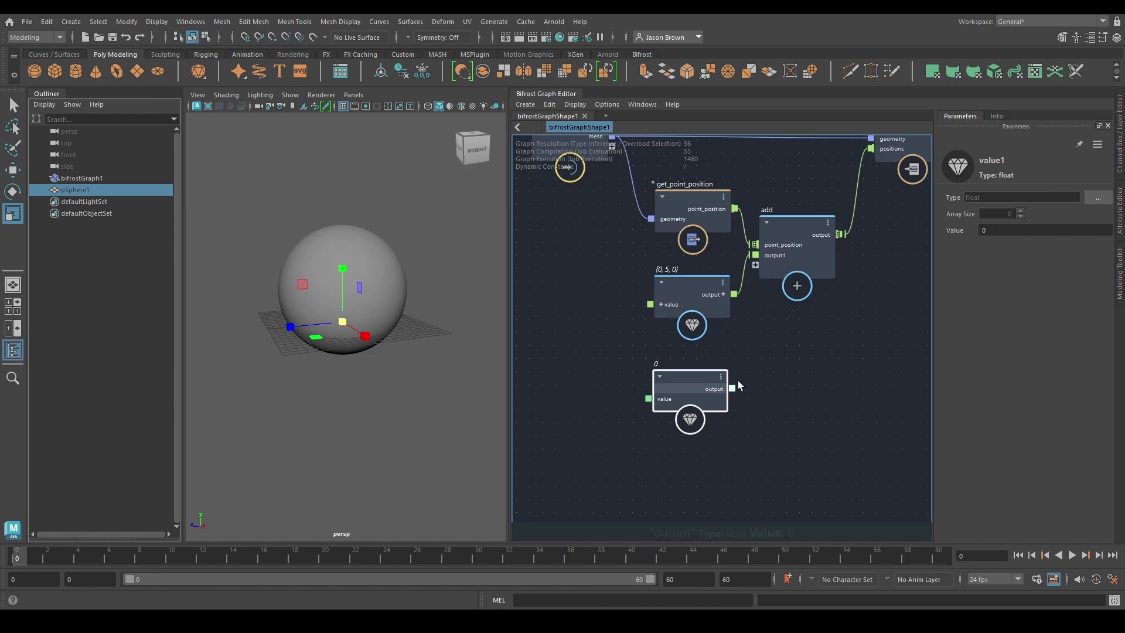
{"action": "middle_click_drag", "start_coordinate": [759, 382], "coordinate": [761, 414]}
{"action": "left_click", "coordinate": [691, 321]}
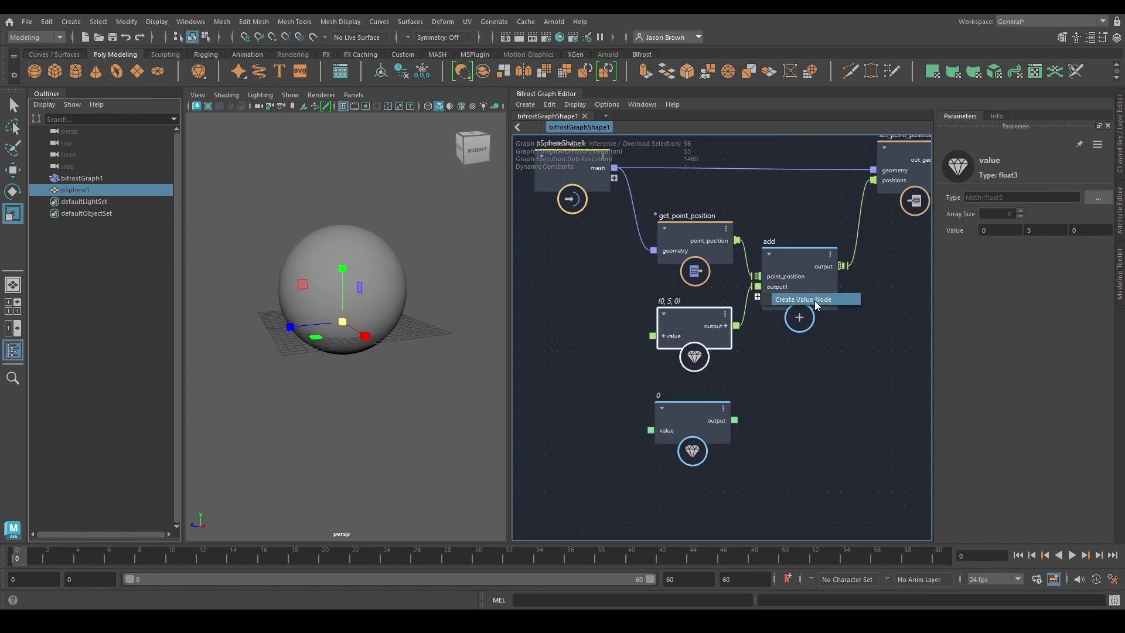
{"action": "left_click_drag", "start_coordinate": [606, 388], "coordinate": [787, 493]}
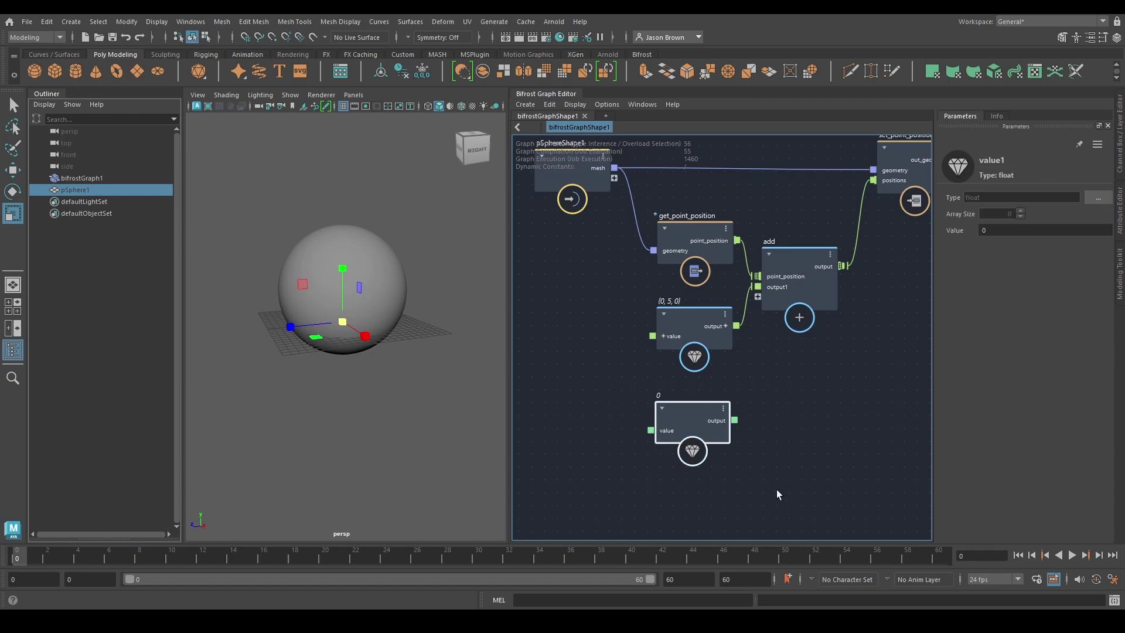
- Examine the array option and the vector component and floating-point precision choices for the new value node's type
{"action": "left_click", "coordinate": [1097, 197]}
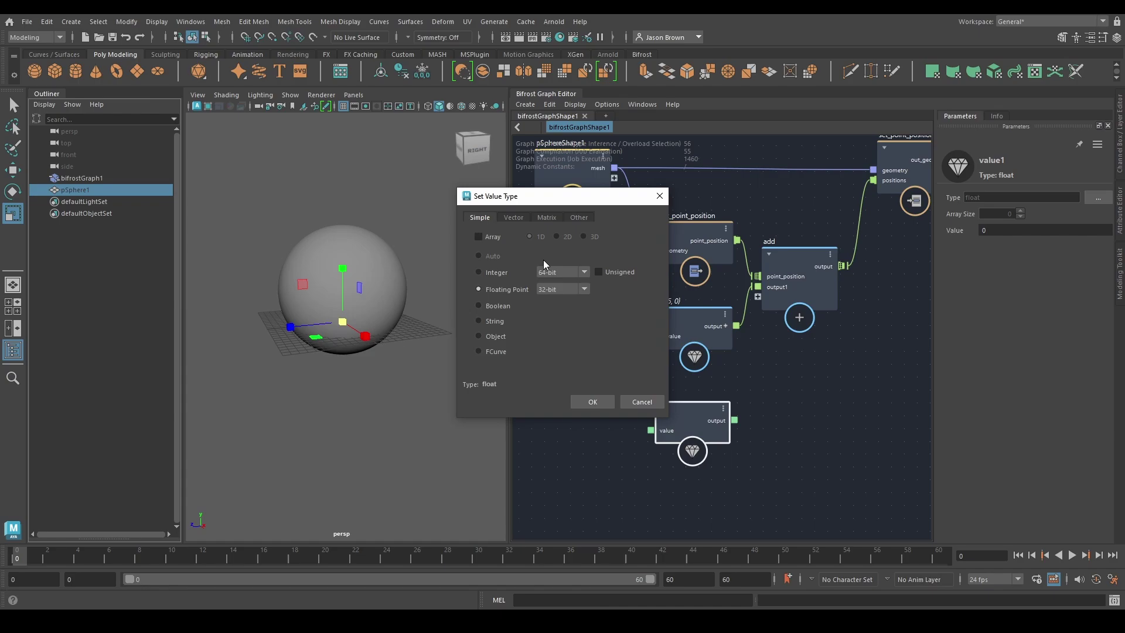
{"action": "left_click_drag", "start_coordinate": [542, 195], "coordinate": [488, 157]}
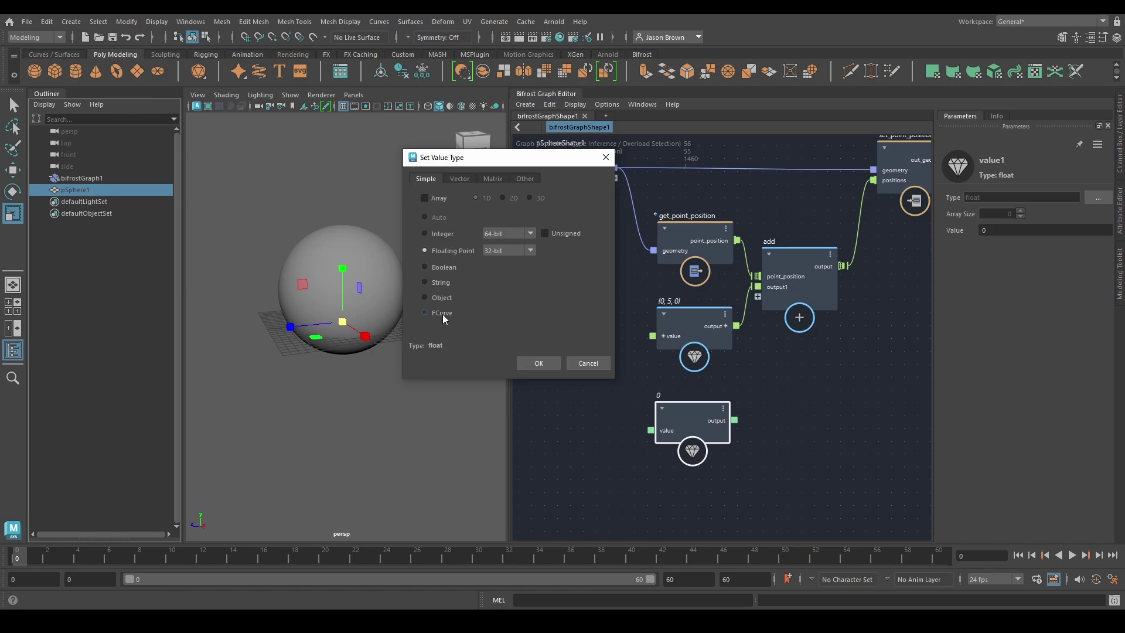
{"action": "left_click", "coordinate": [425, 199]}
{"action": "left_click", "coordinate": [425, 199]}
{"action": "left_click", "coordinate": [456, 180]}
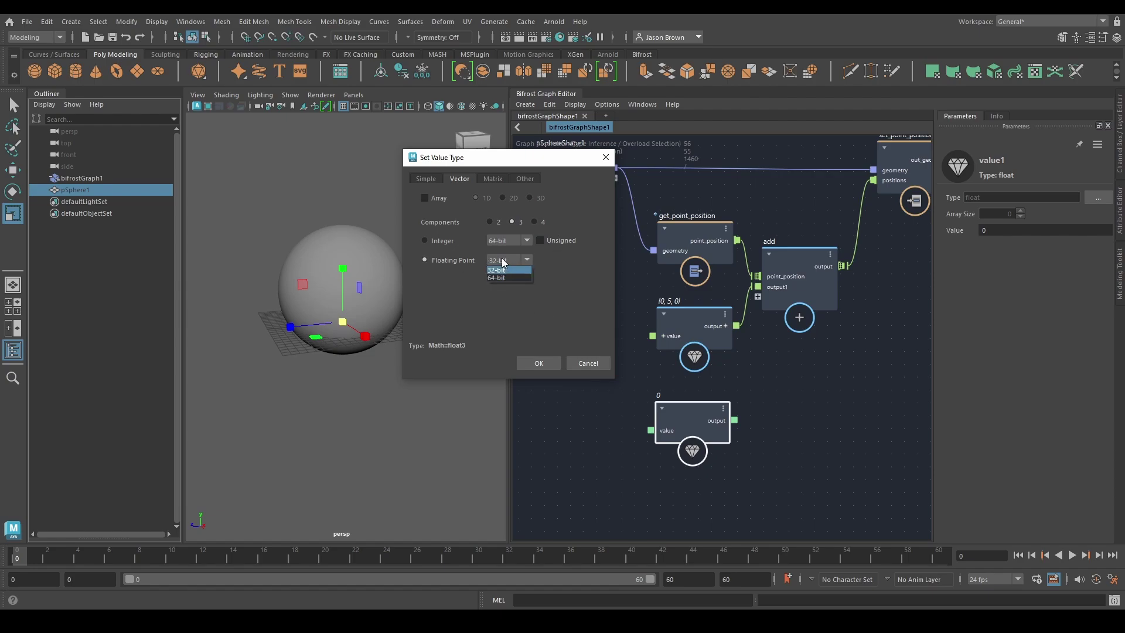
{"action": "left_click", "coordinate": [504, 271]}
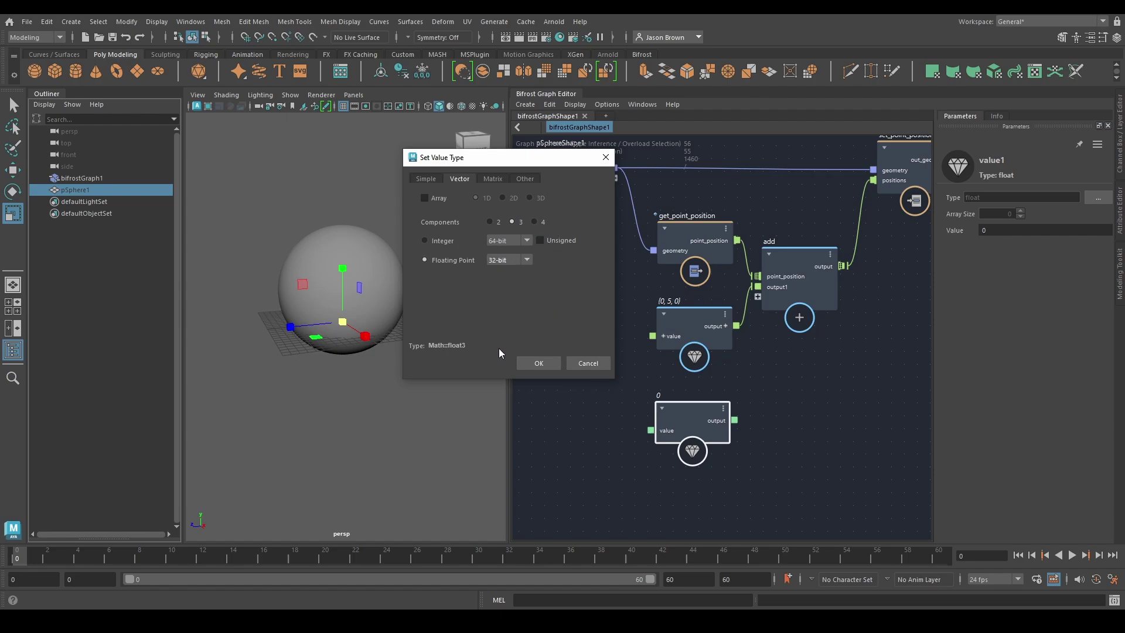
{"action": "left_click", "coordinate": [428, 179]}
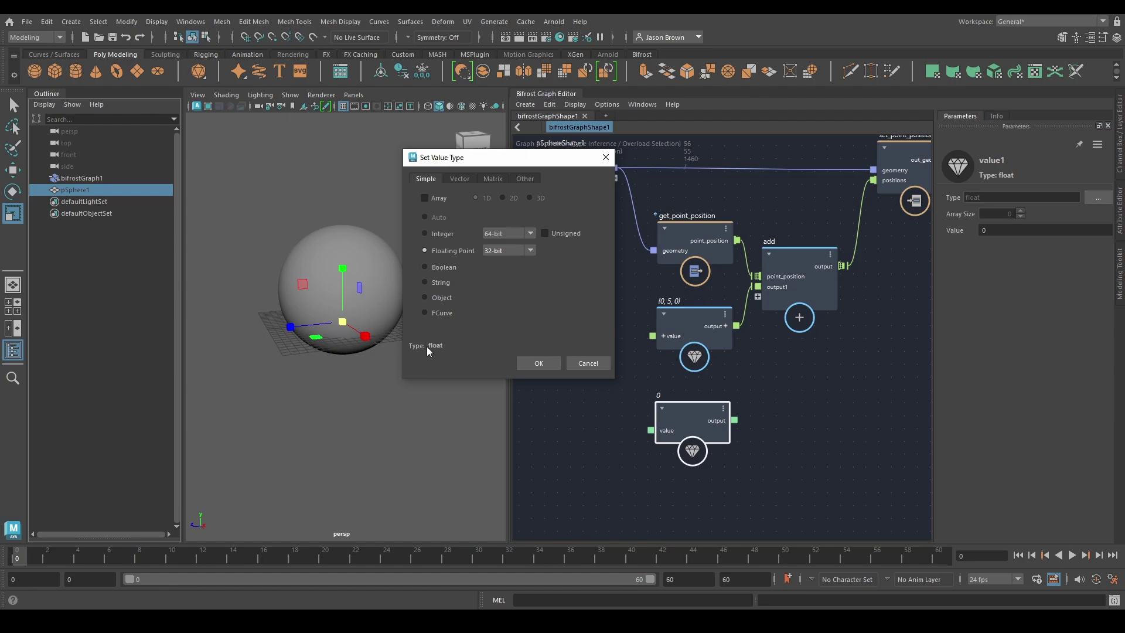
- Look through the simple value types, trying Integer, Unsigned, Object and Boolean and checking the floating-point precision choices
{"action": "left_click", "coordinate": [450, 234]}
{"action": "left_click", "coordinate": [561, 233]}
{"action": "left_click", "coordinate": [545, 233]}
{"action": "left_click", "coordinate": [452, 297]}
{"action": "left_click", "coordinate": [444, 268]}
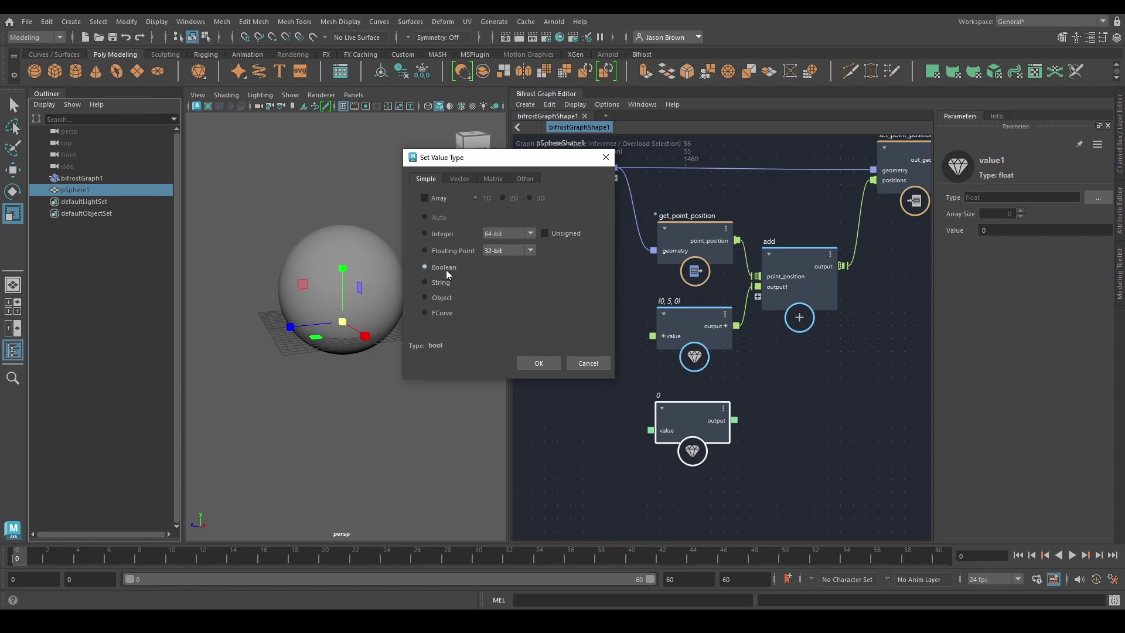
{"action": "left_click", "coordinate": [507, 251]}
{"action": "left_click", "coordinate": [505, 262]}
{"action": "left_click", "coordinate": [502, 261]}
- Examine the matrix component sizes and the Enum, Custom and Any value types
{"action": "left_click", "coordinate": [490, 177]}
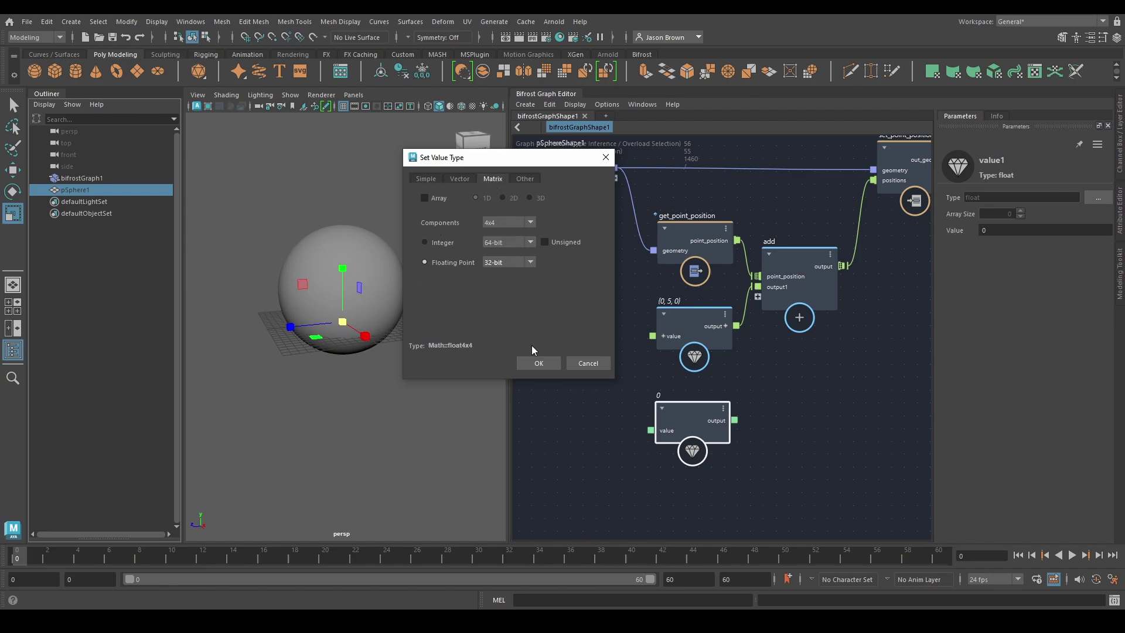
{"action": "left_click", "coordinate": [508, 224]}
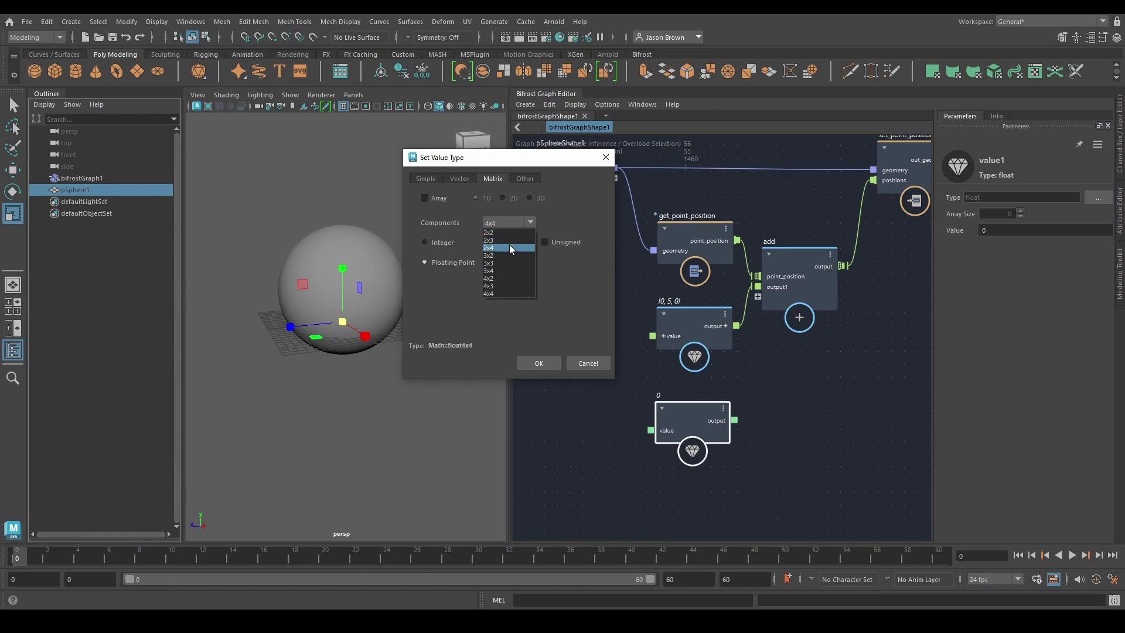
{"action": "left_click", "coordinate": [446, 312]}
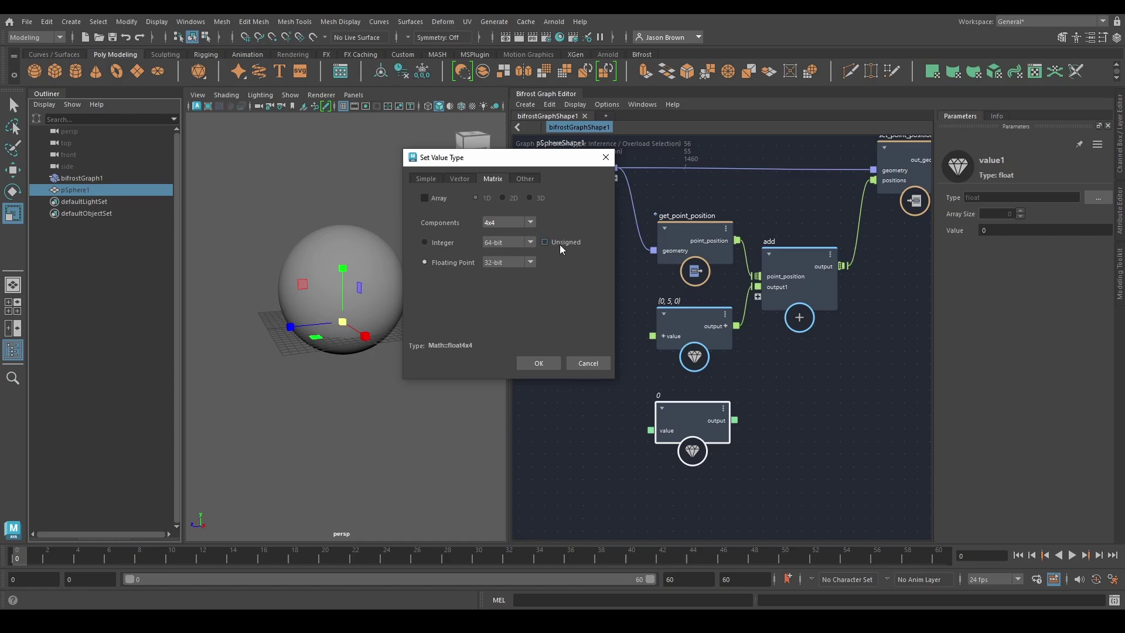
{"action": "left_click", "coordinate": [525, 180]}
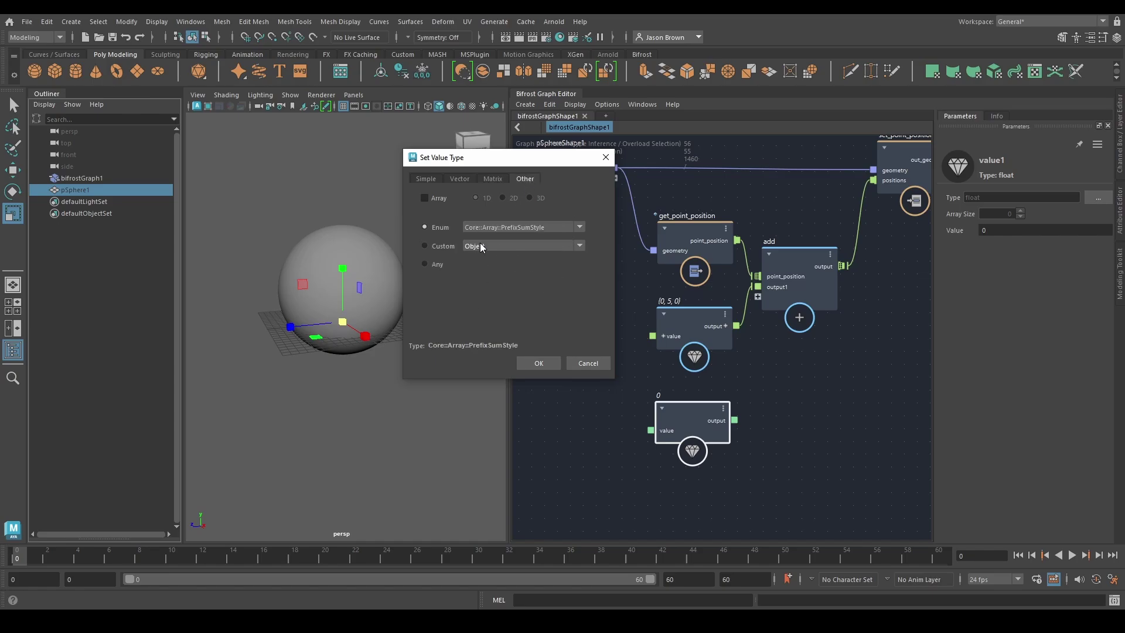
{"action": "left_click", "coordinate": [502, 233]}
{"action": "left_click", "coordinate": [502, 227]}
{"action": "left_click", "coordinate": [490, 245]}
{"action": "left_click", "coordinate": [434, 265]}
{"action": "left_click", "coordinate": [447, 226]}
- Set the new value node's type to String
{"action": "left_click", "coordinate": [426, 179]}
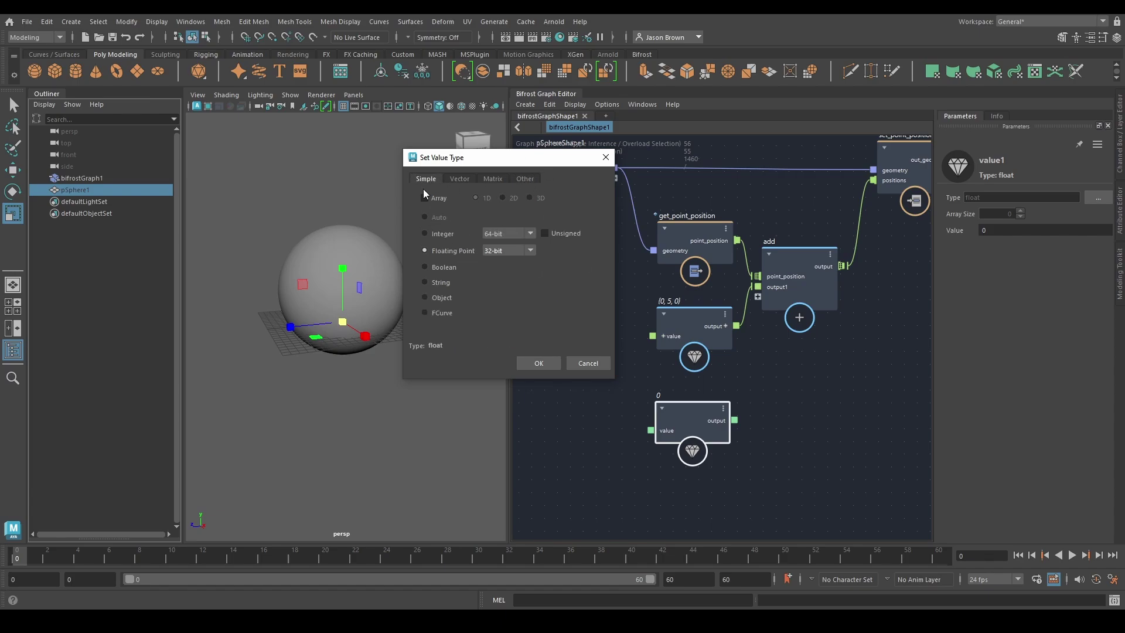
{"action": "left_click", "coordinate": [459, 179]}
{"action": "left_click", "coordinate": [426, 178]}
{"action": "left_click", "coordinate": [434, 283]}
{"action": "left_click", "coordinate": [538, 364]}
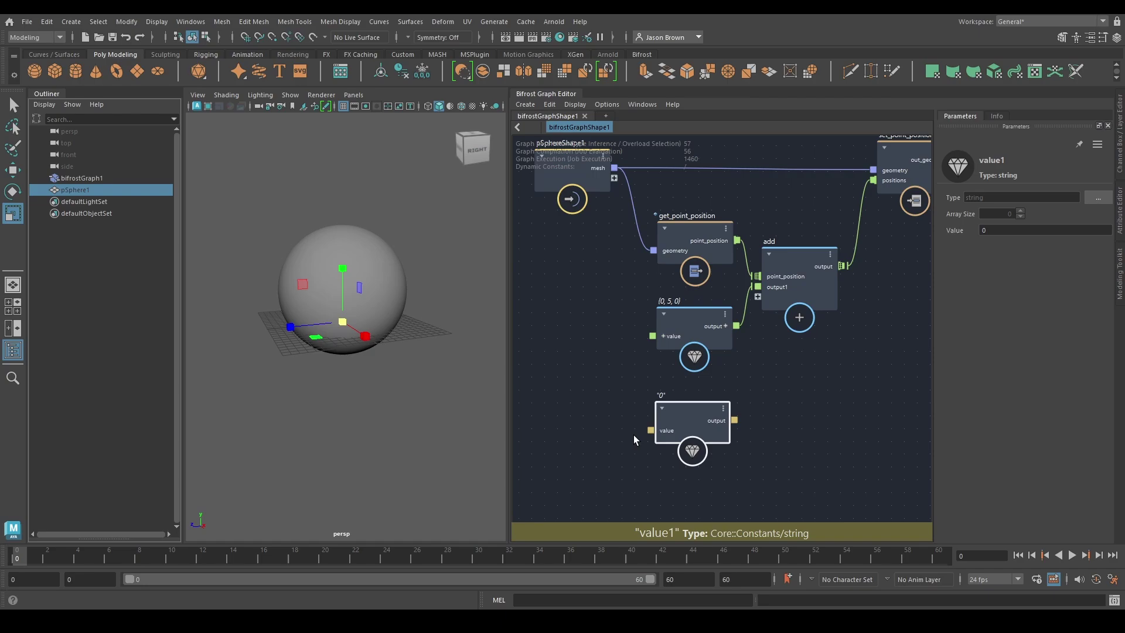
- Change the new value node's type to Boolean
{"action": "middle_click_drag", "start_coordinate": [782, 423], "coordinate": [801, 389]}
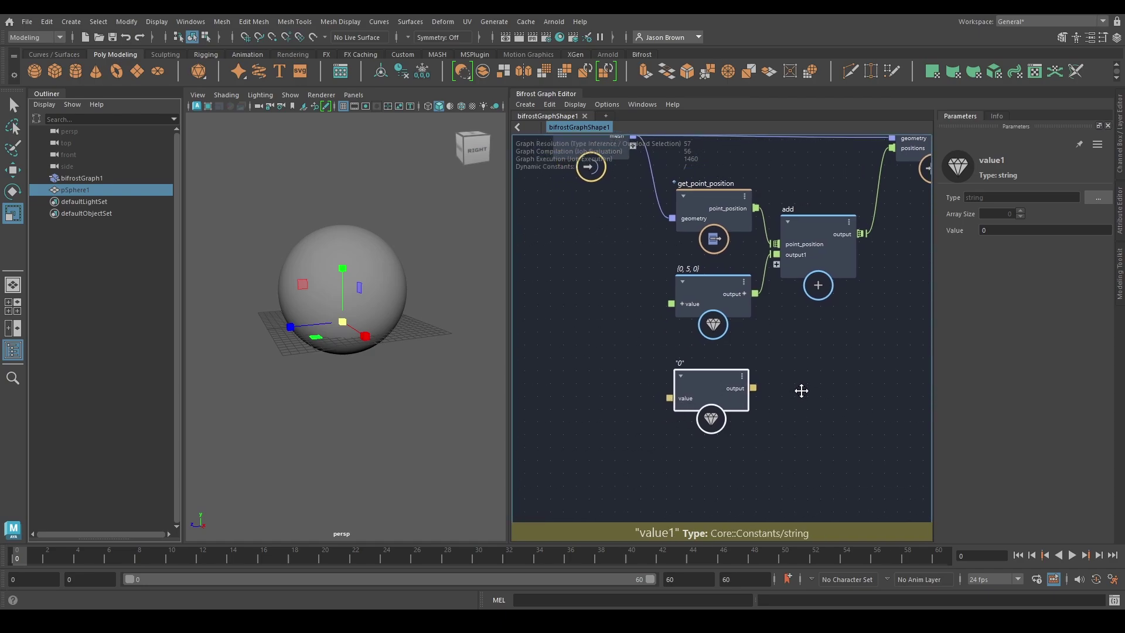
{"action": "scroll", "coordinate": [807, 402], "scroll_direction": "up", "scroll_amount": 2}
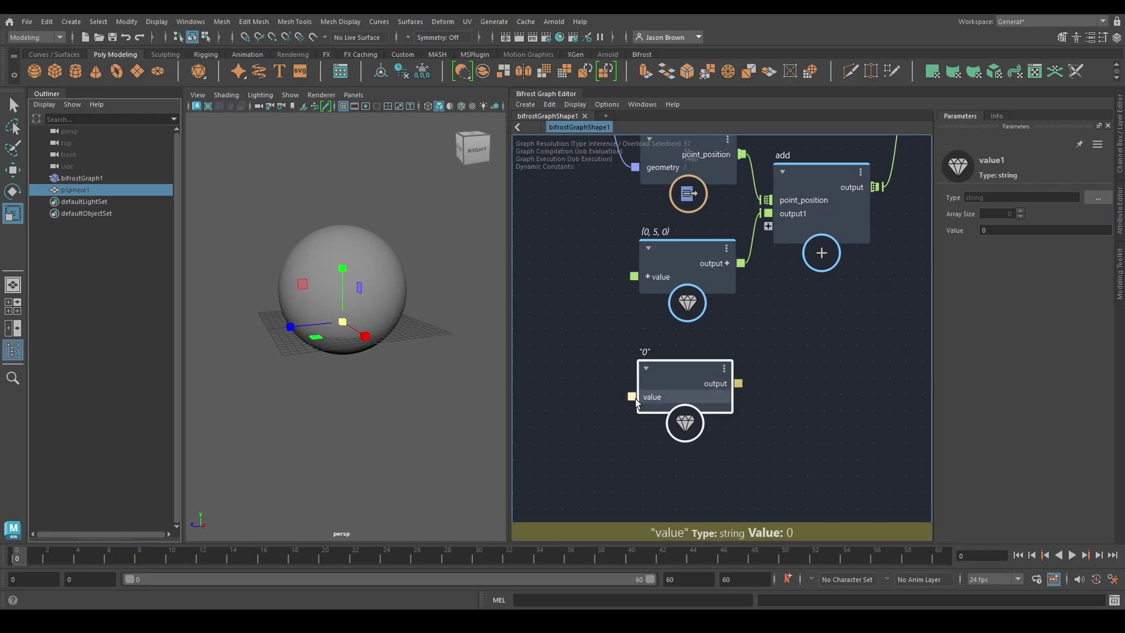
{"action": "middle_click_drag", "start_coordinate": [774, 427], "coordinate": [785, 427]}
{"action": "left_click", "coordinate": [1097, 198]}
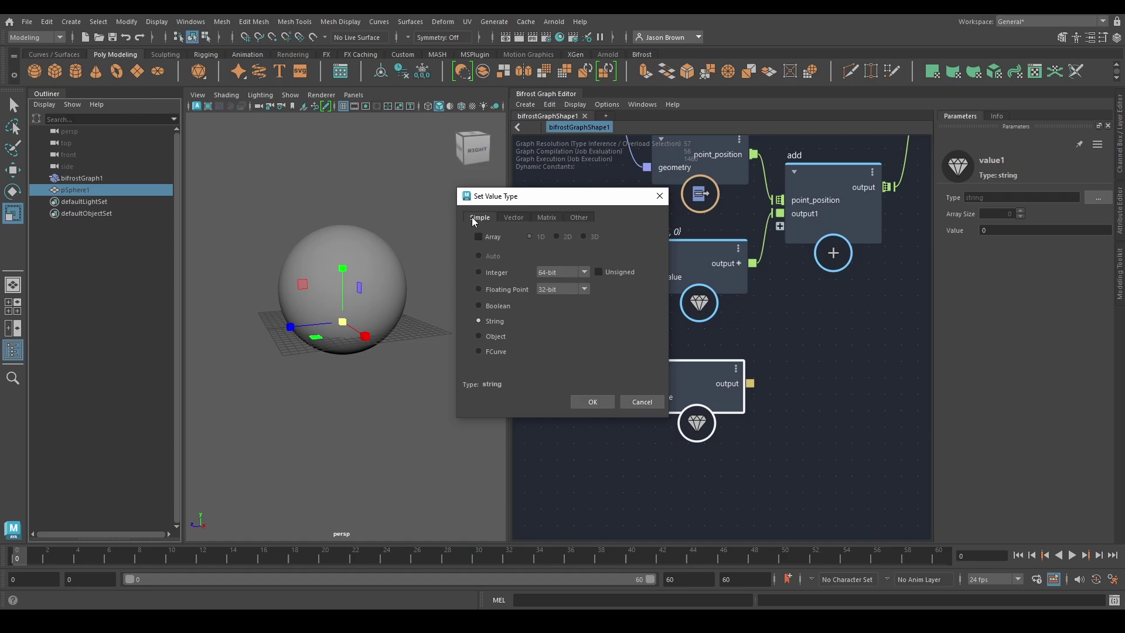
{"action": "left_click", "coordinate": [488, 303]}
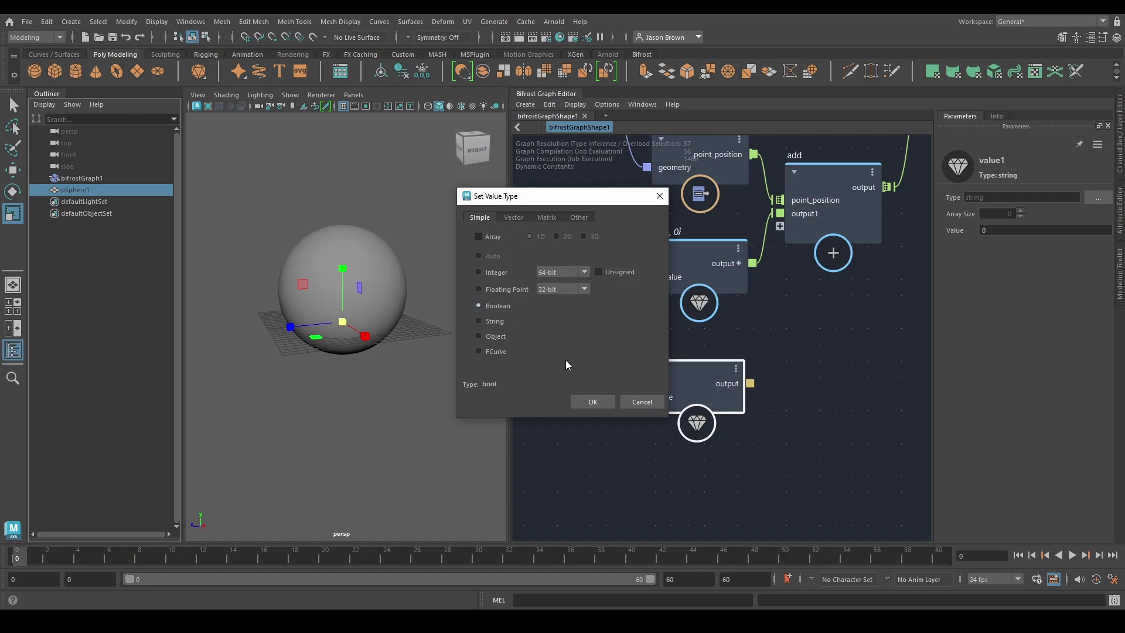
{"action": "left_click", "coordinate": [590, 400]}
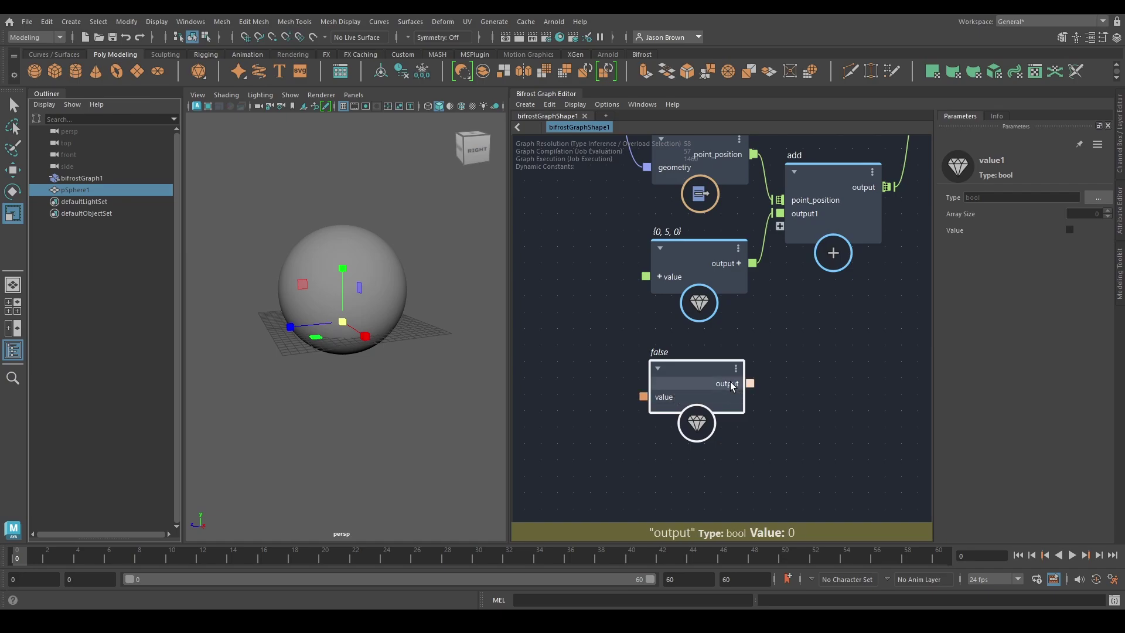
{"action": "scroll", "coordinate": [774, 363], "scroll_direction": "down", "scroll_amount": 2}
{"action": "scroll", "coordinate": [764, 413], "scroll_direction": "up", "scroll_amount": 1}
{"action": "middle_click_drag", "start_coordinate": [791, 343], "coordinate": [745, 399], "text": "alt"}
{"action": "scroll", "coordinate": [765, 414], "scroll_direction": "down", "scroll_amount": 2}
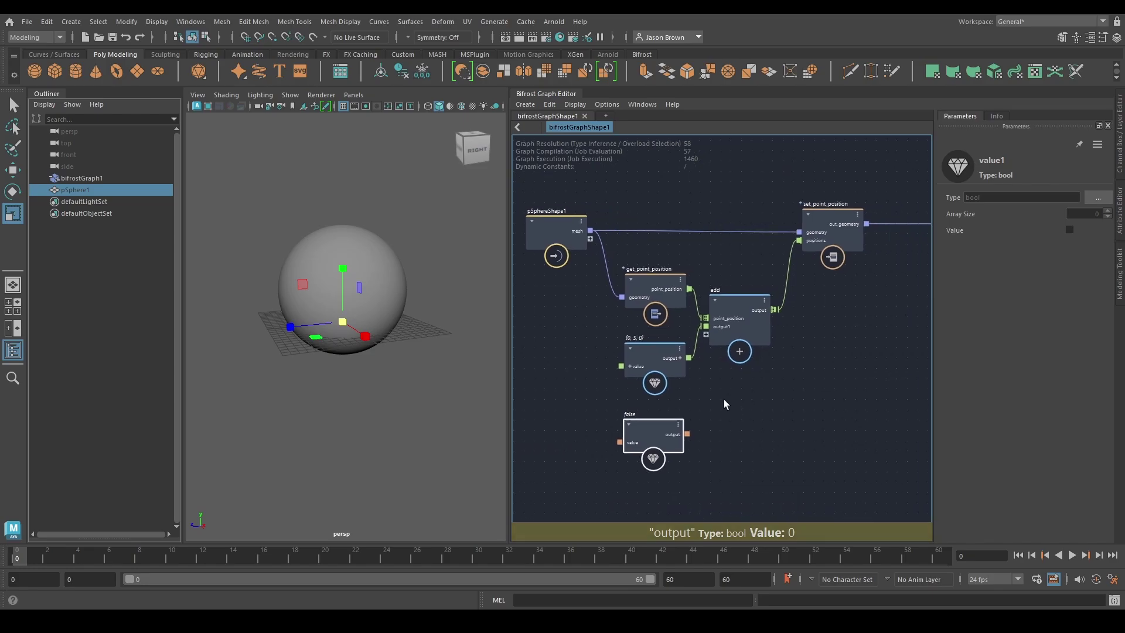